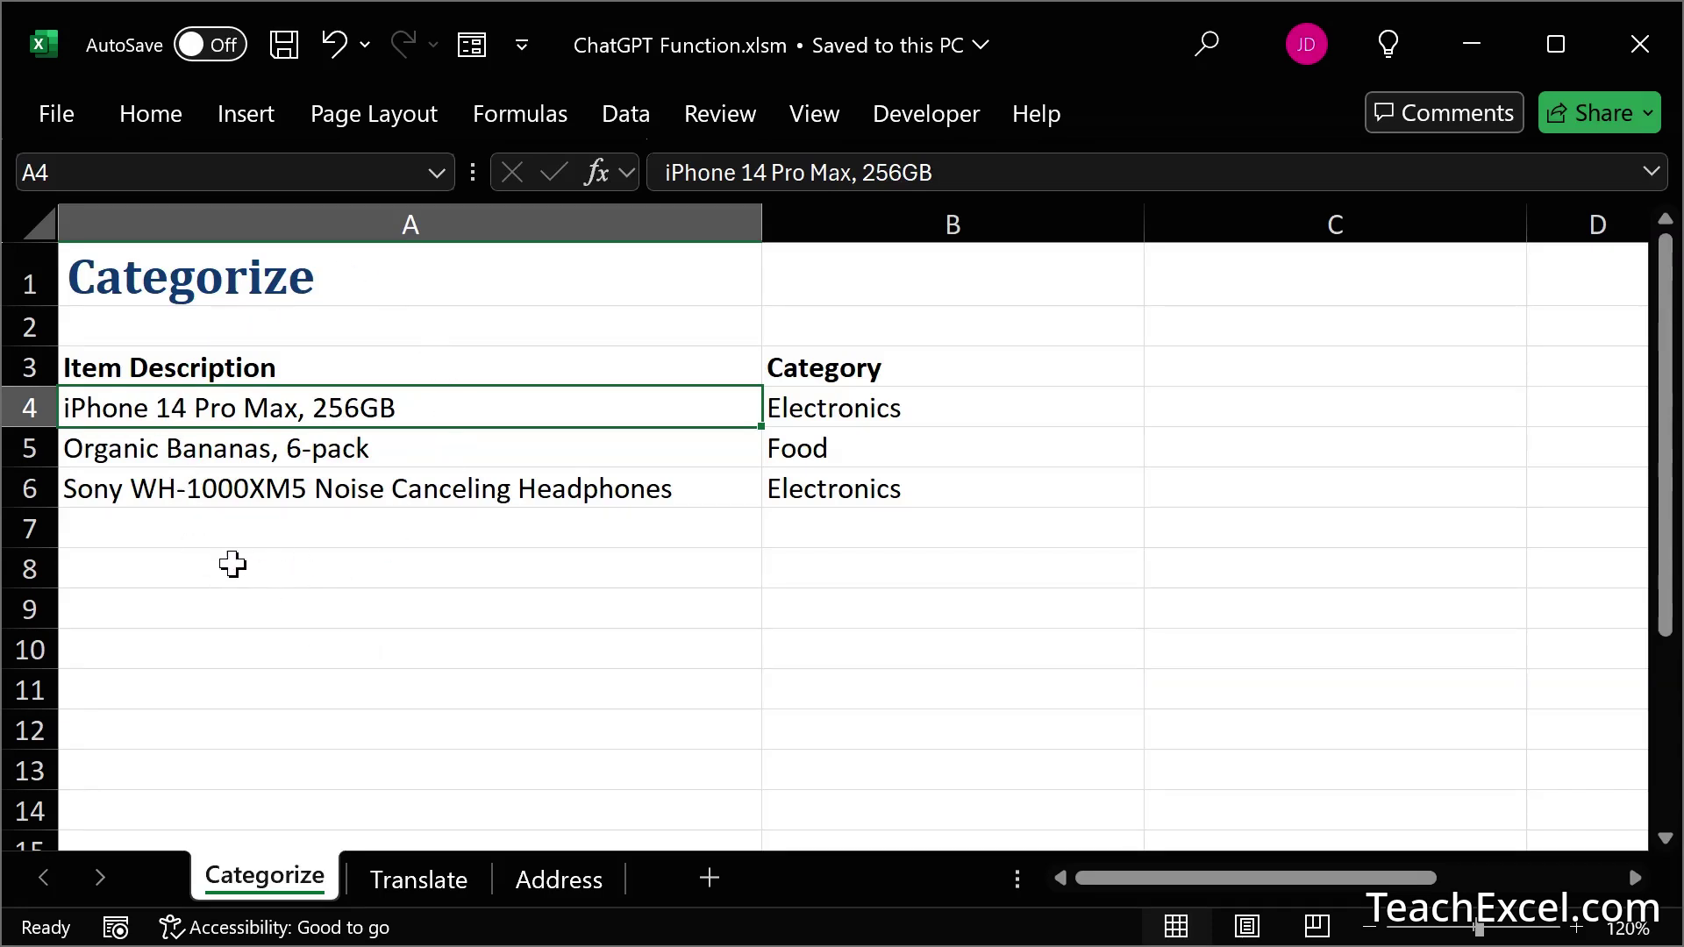
Back on the Categorize sheet, remove the three existing category results in B4:B6.
left_click(411, 879)
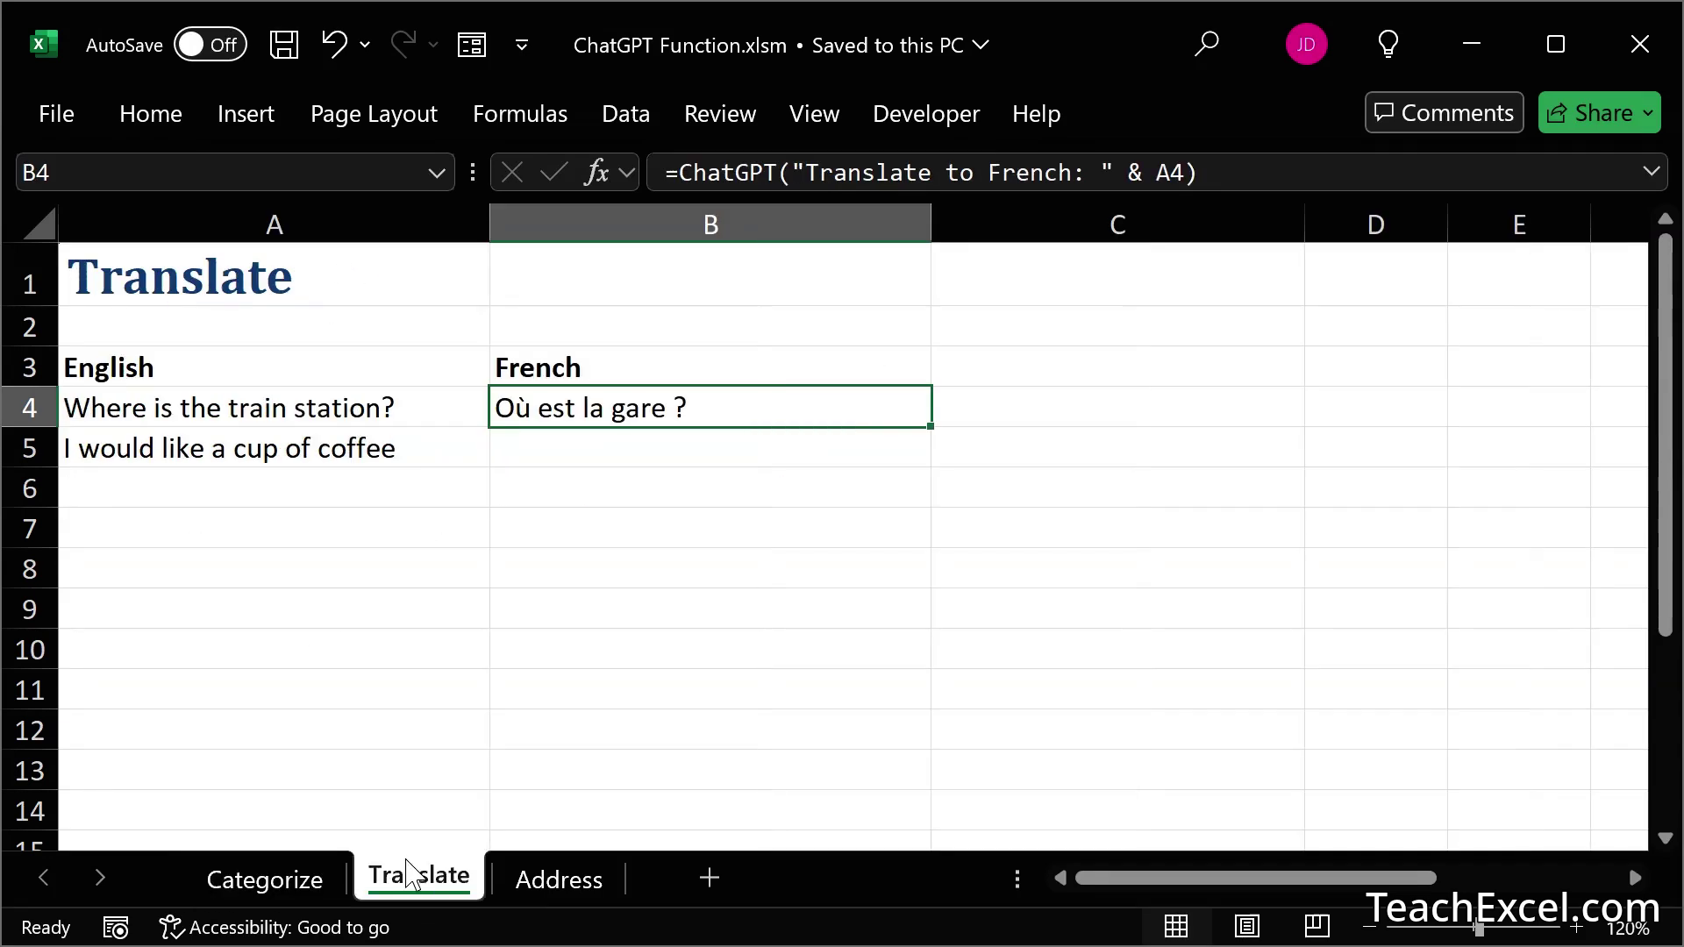
left_click(538, 885)
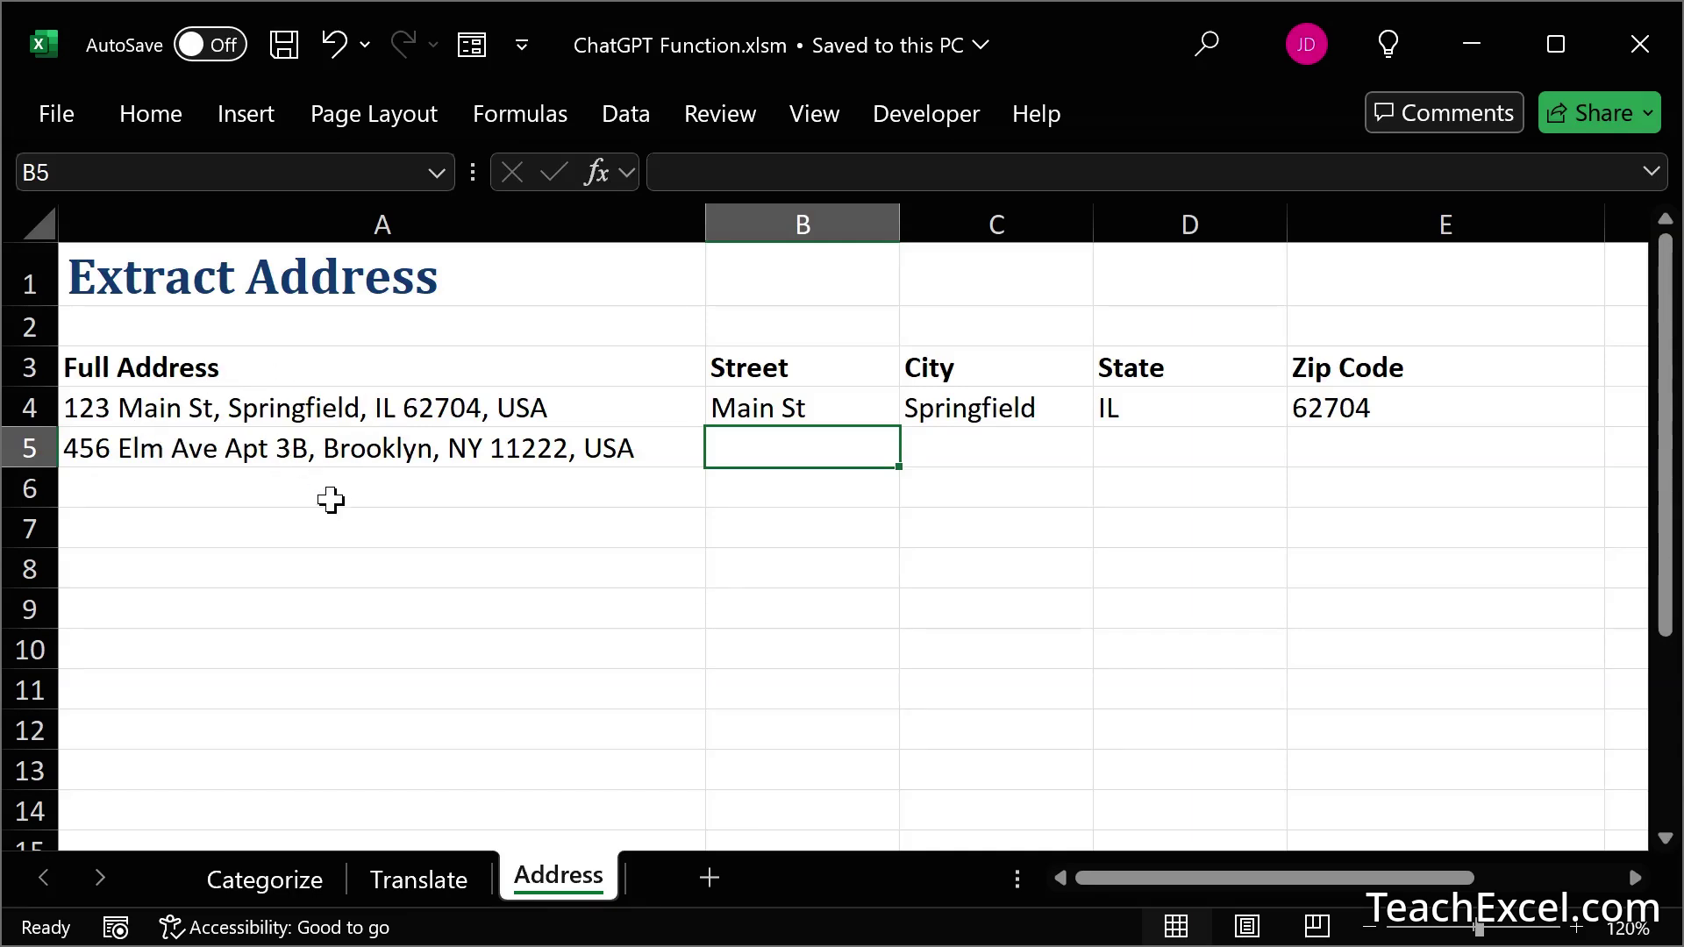
left_click(271, 879)
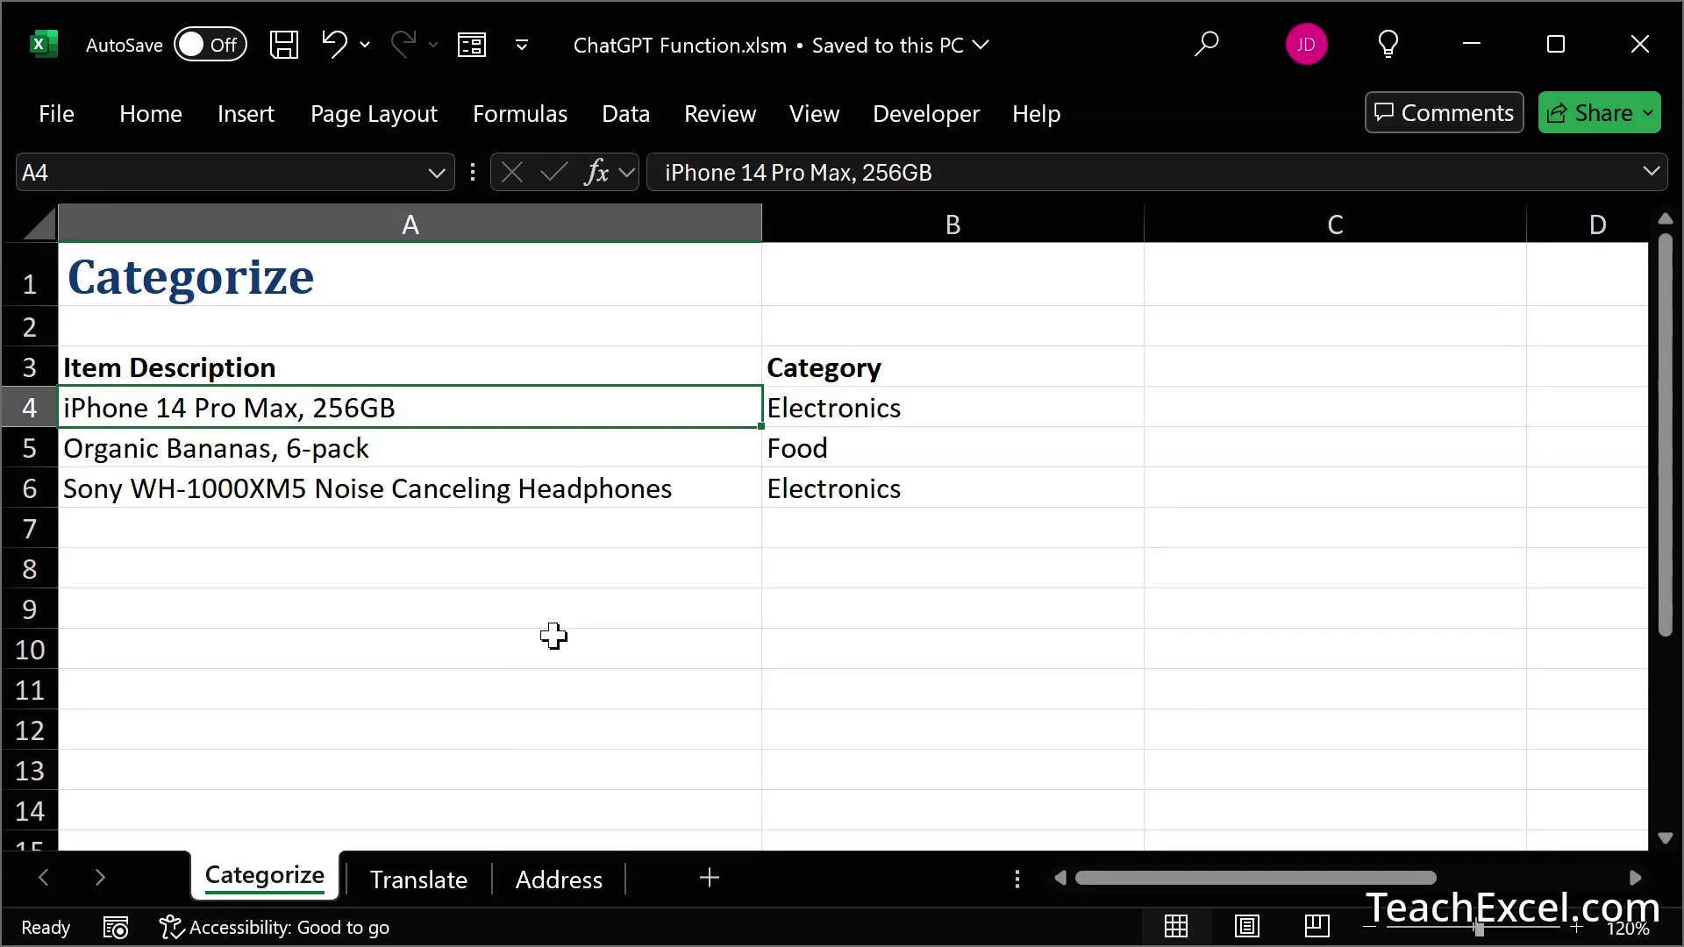
key("ctrl+z")
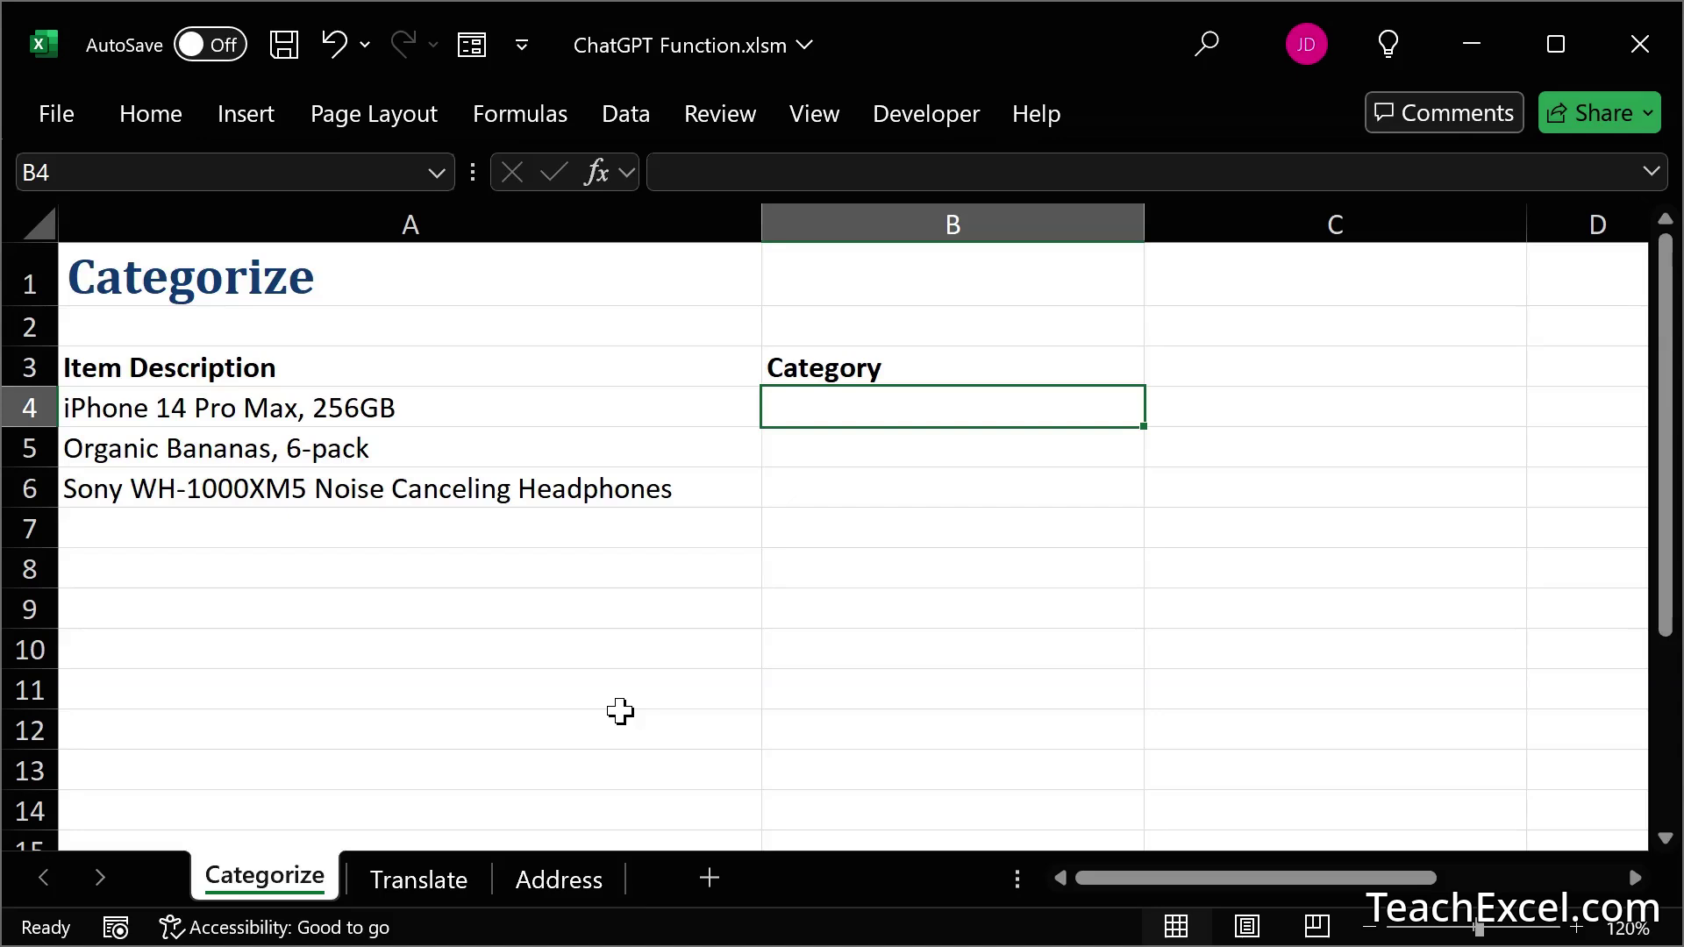
Enter =ChatGPT("Categorize this product as either 'Food' or 'Electronics': " & A4) in B4.
type("=")
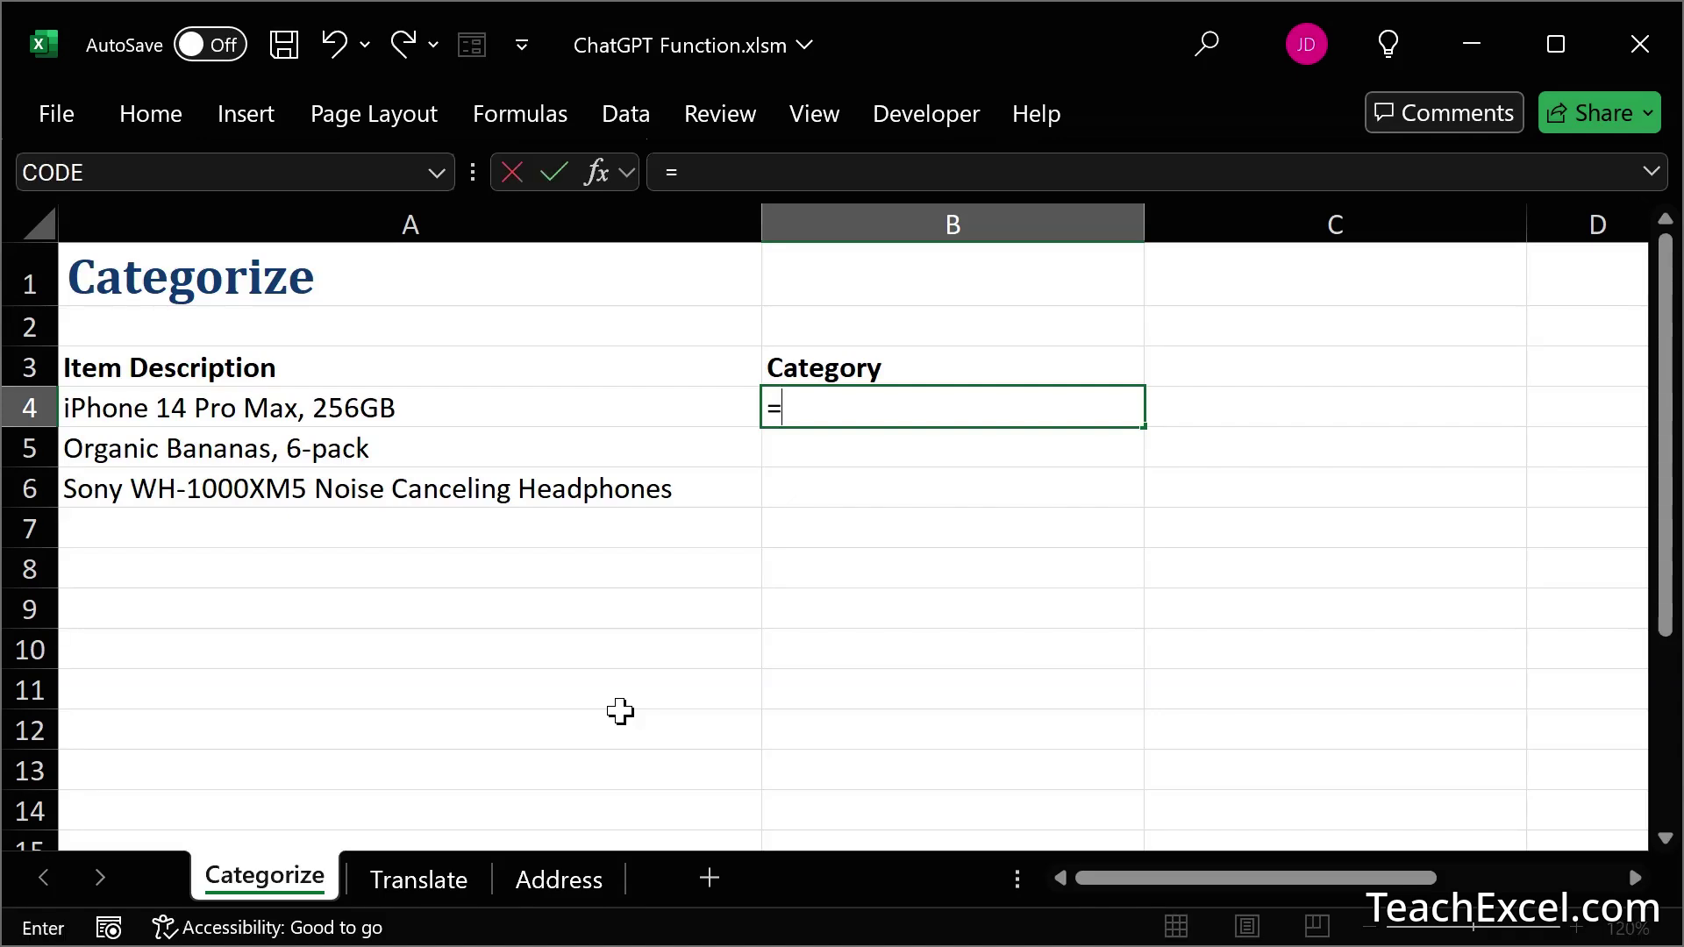
type("chat")
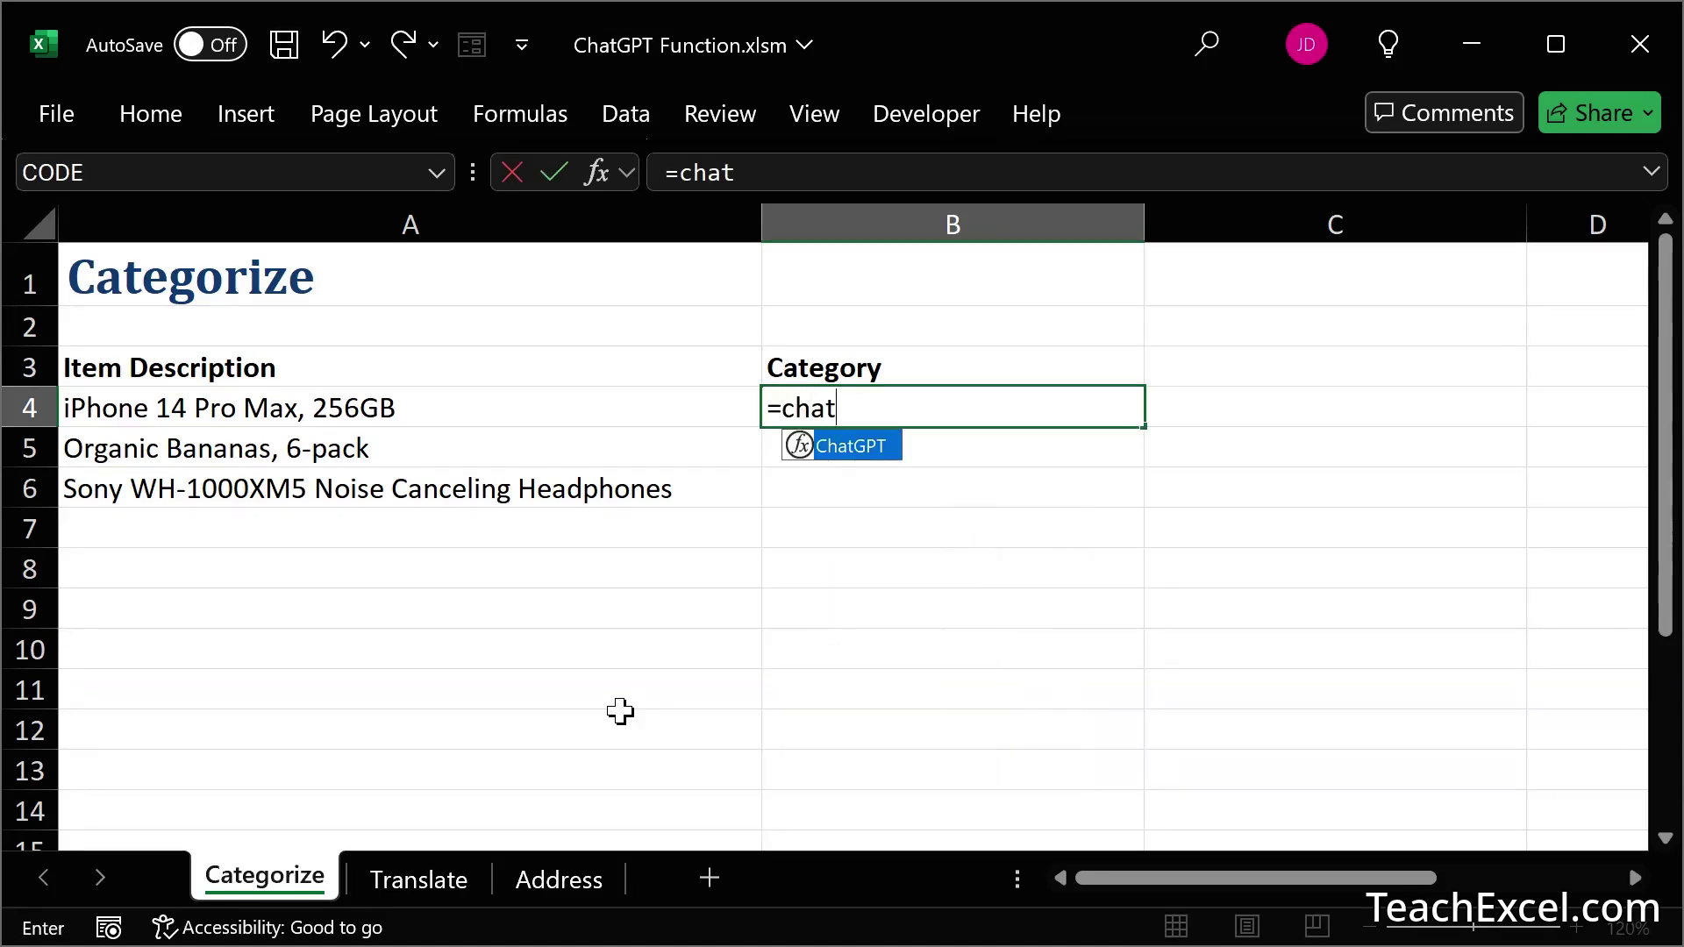
key("Tab")
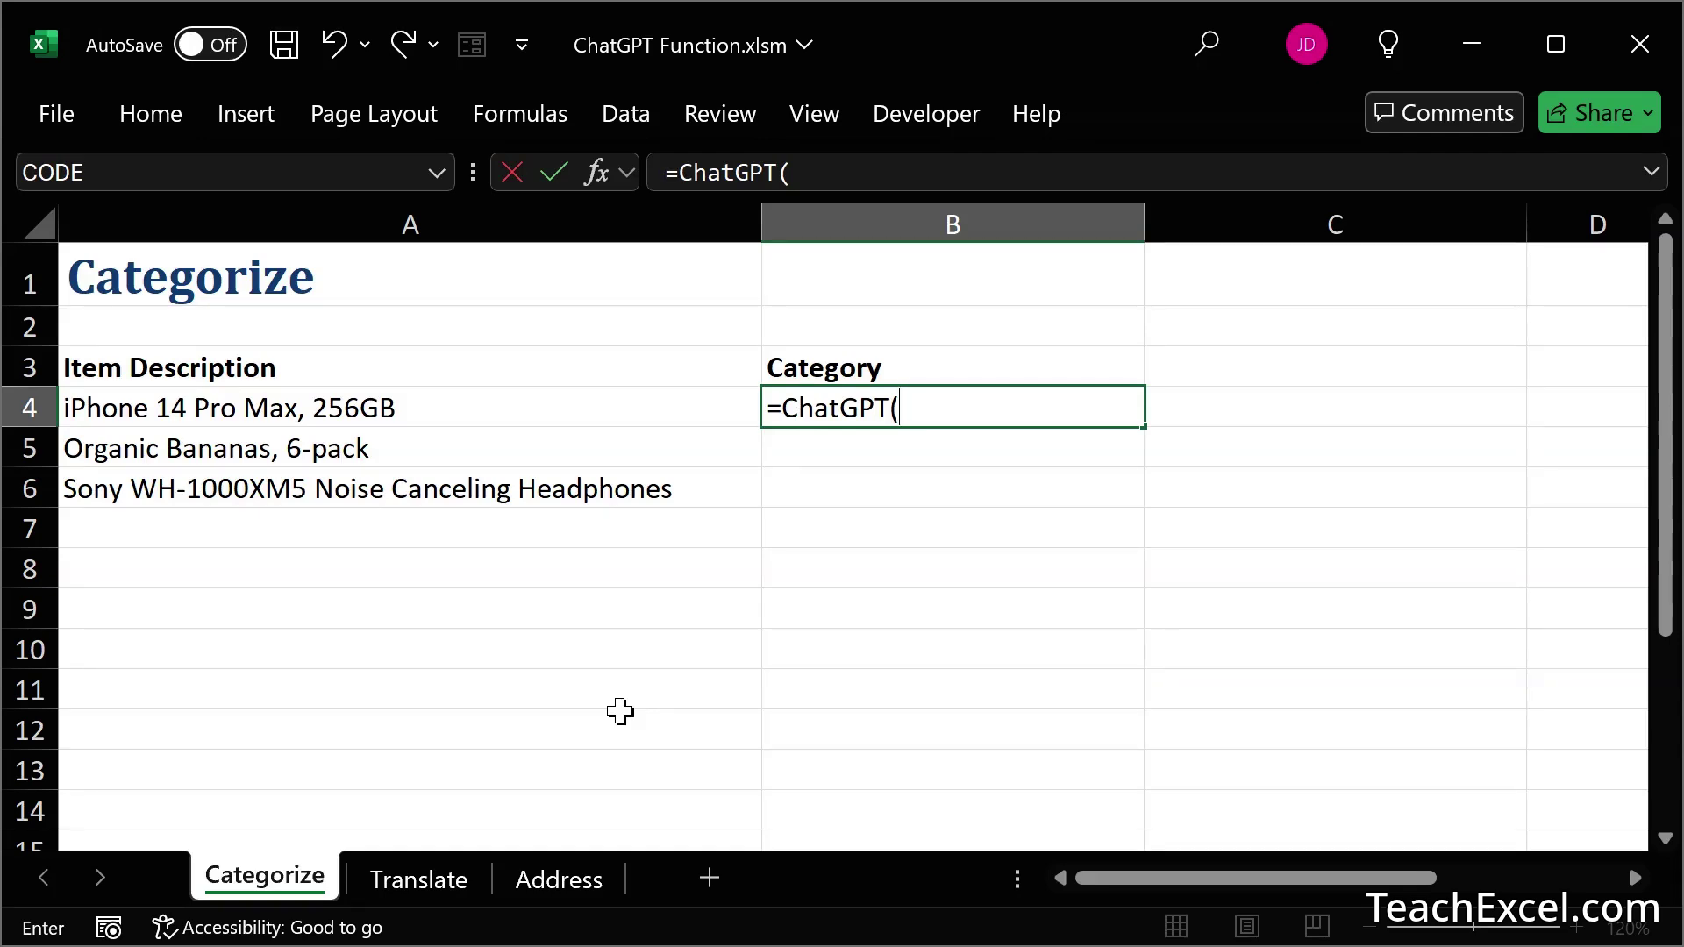
type("\"Categori")
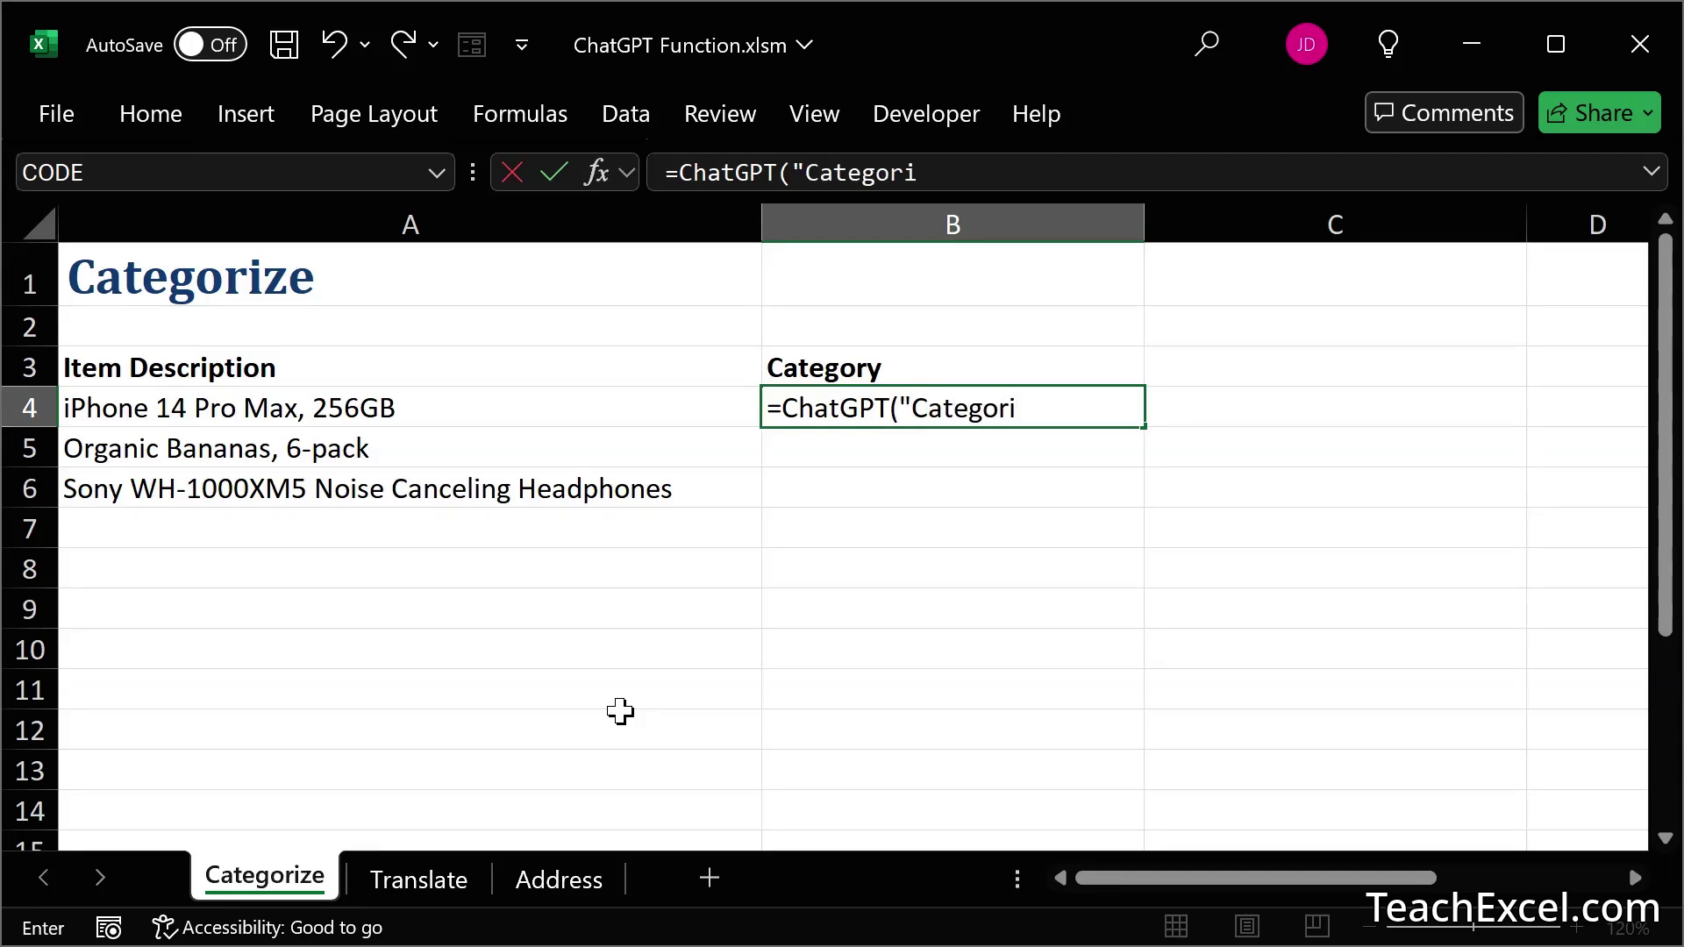
type("ze this")
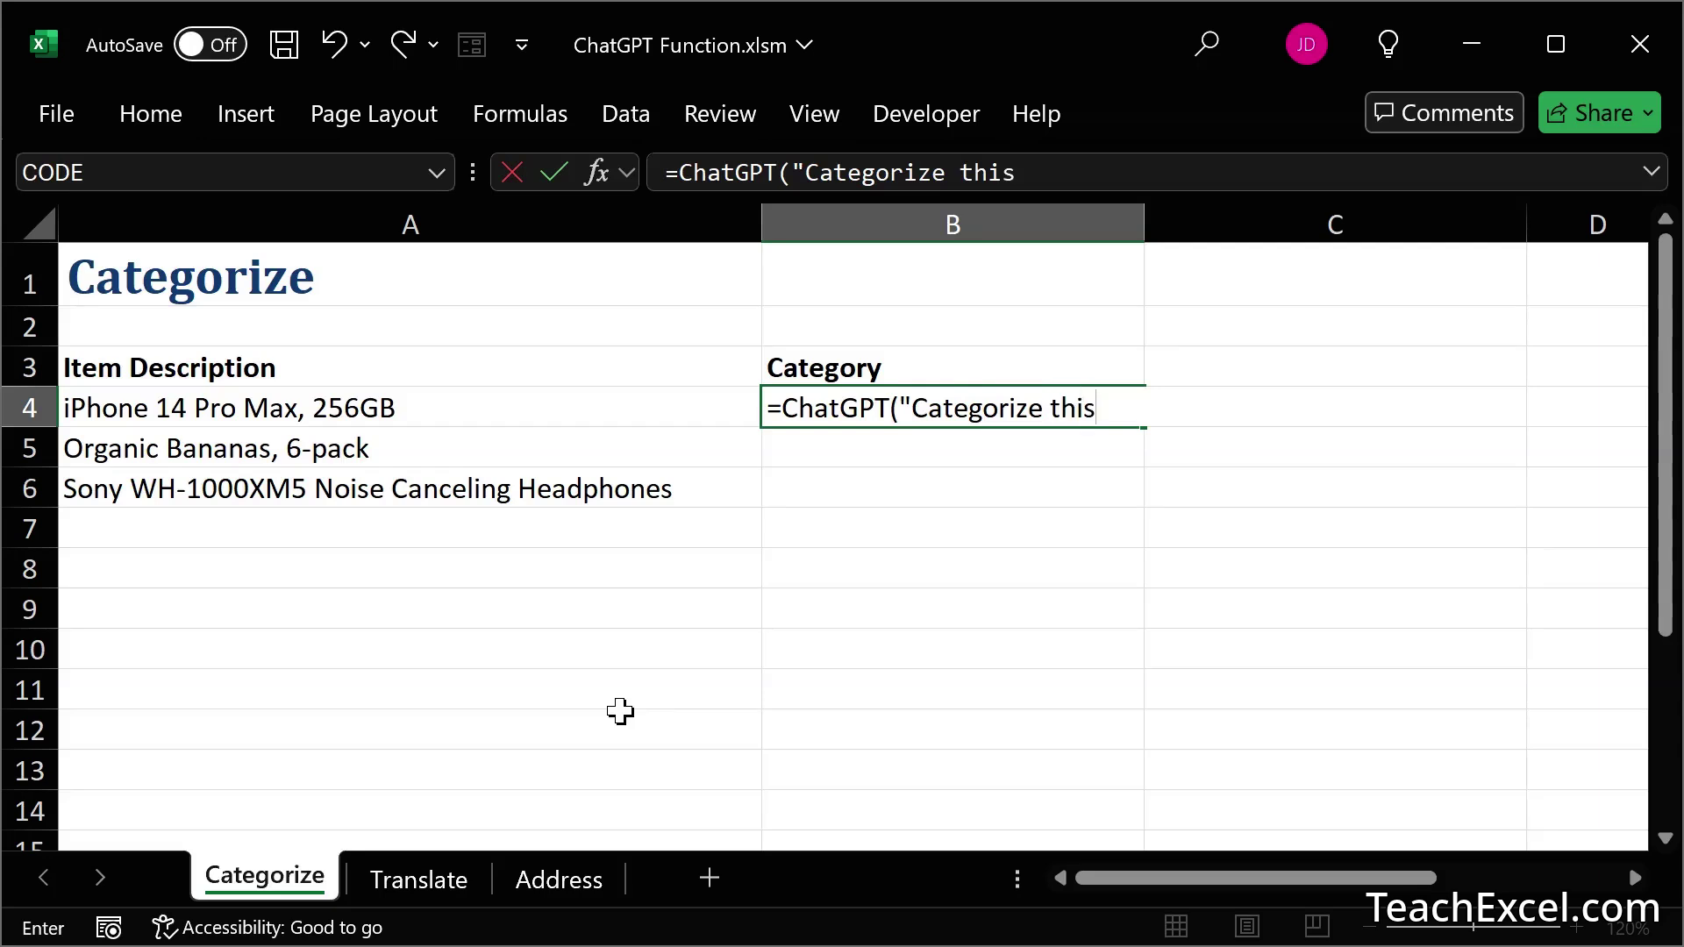
type(" product as eigh")
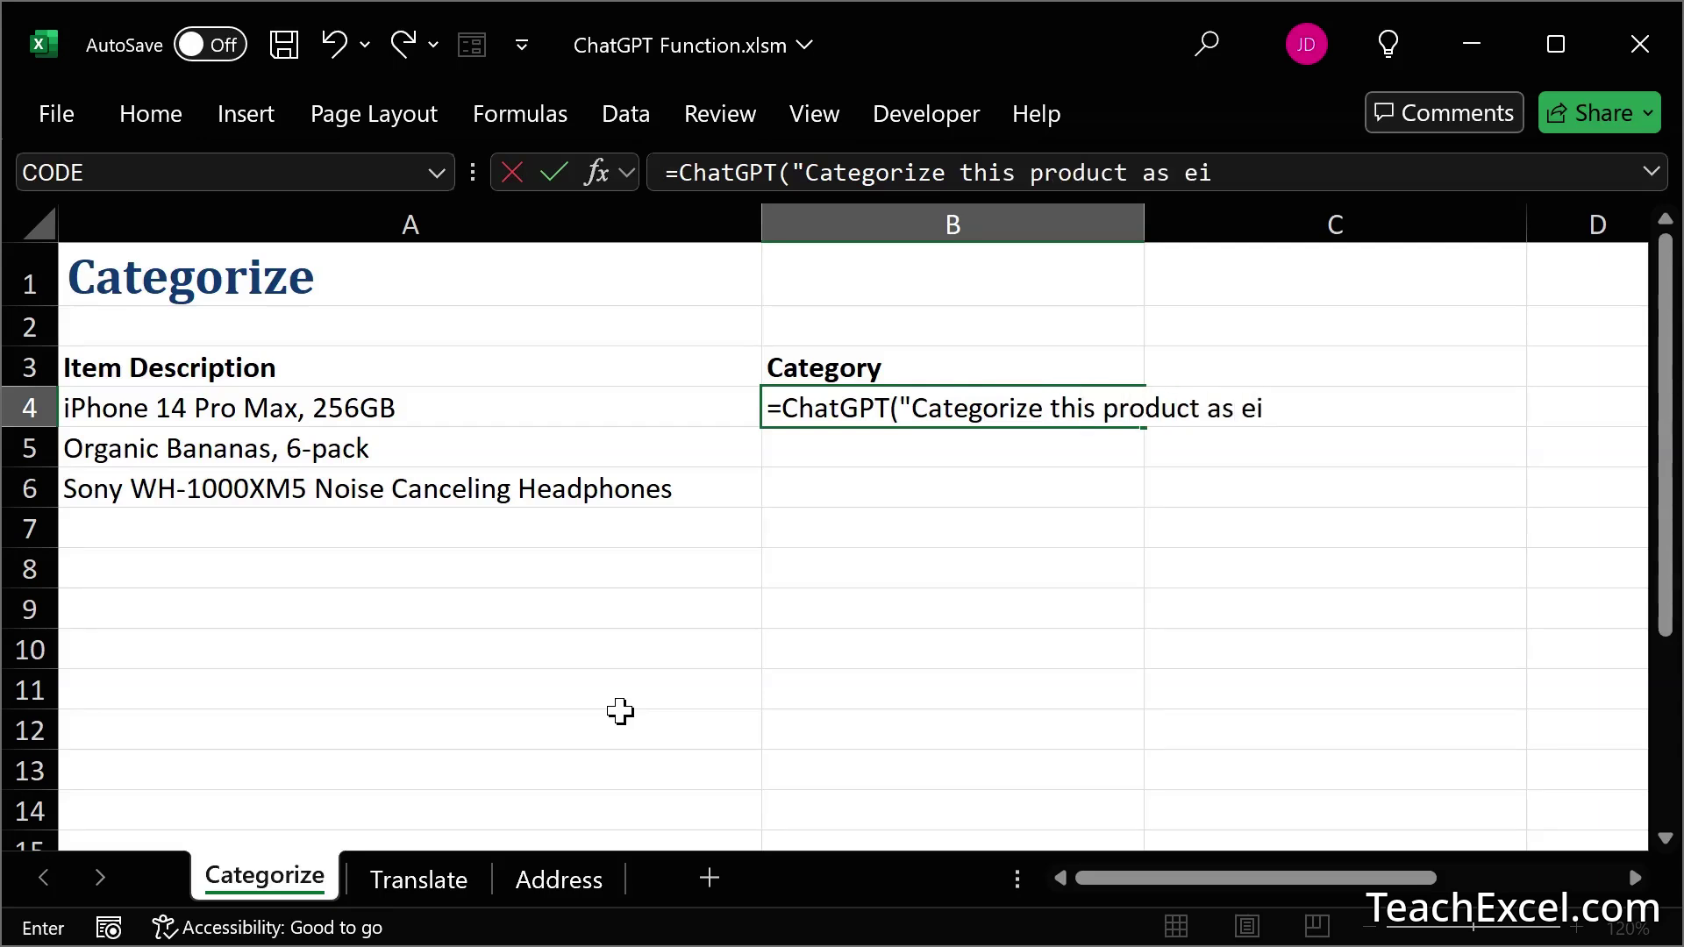
key("BackSpace")
key("BackSpace")
type("ther '")
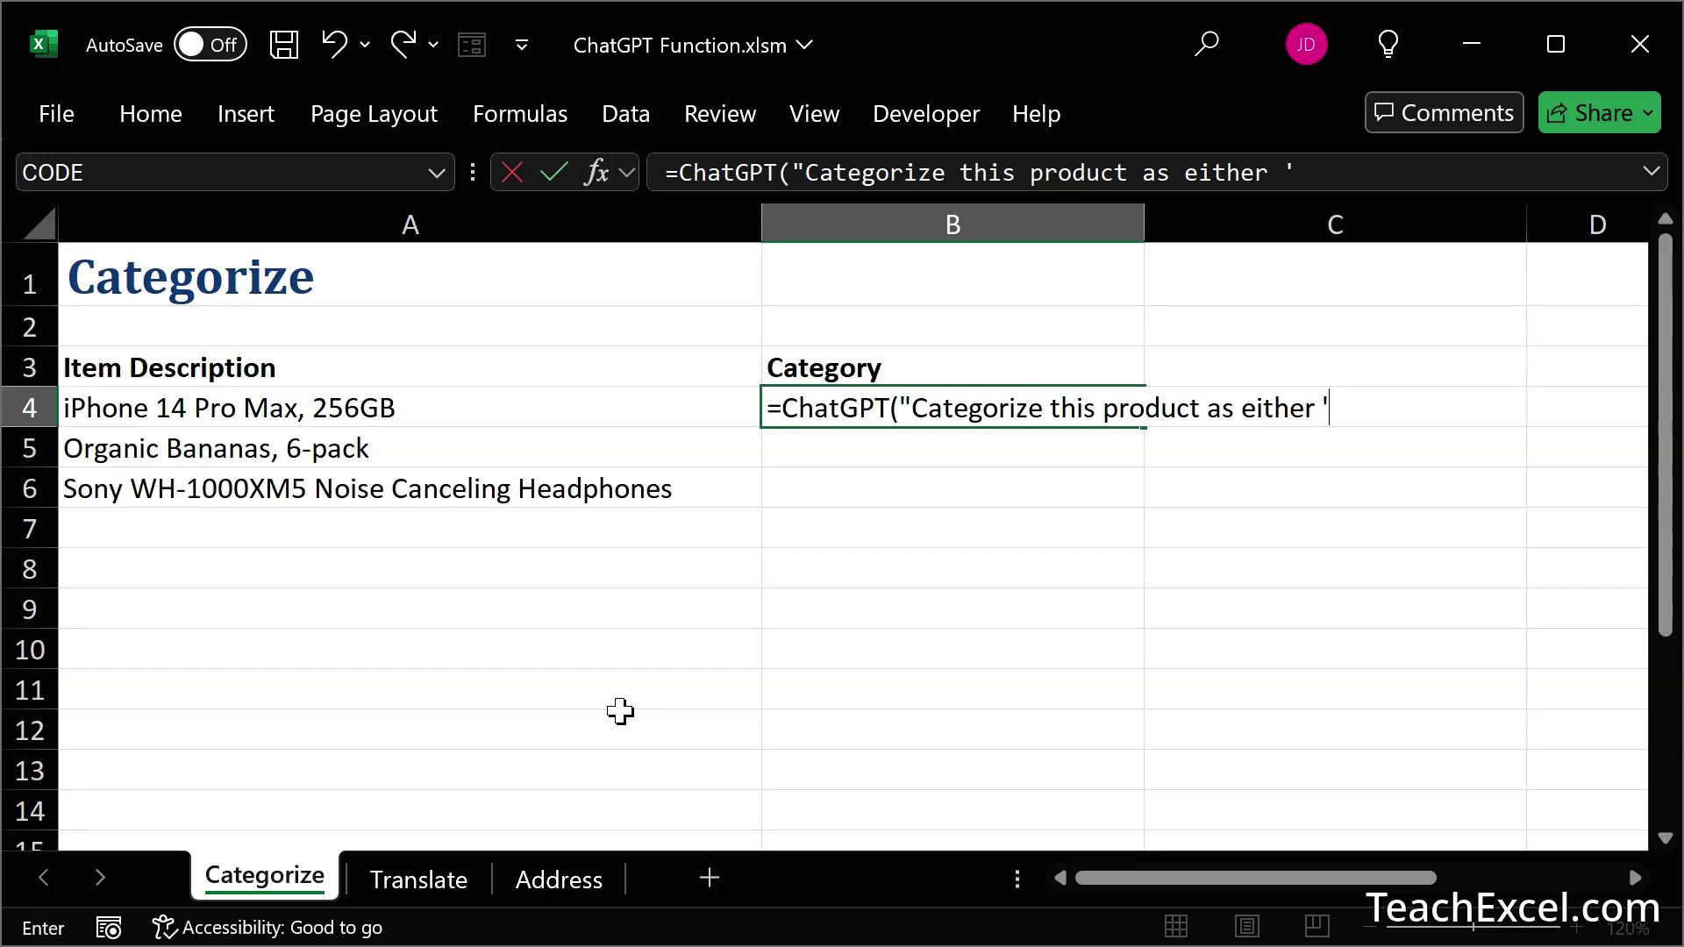
type("Food'")
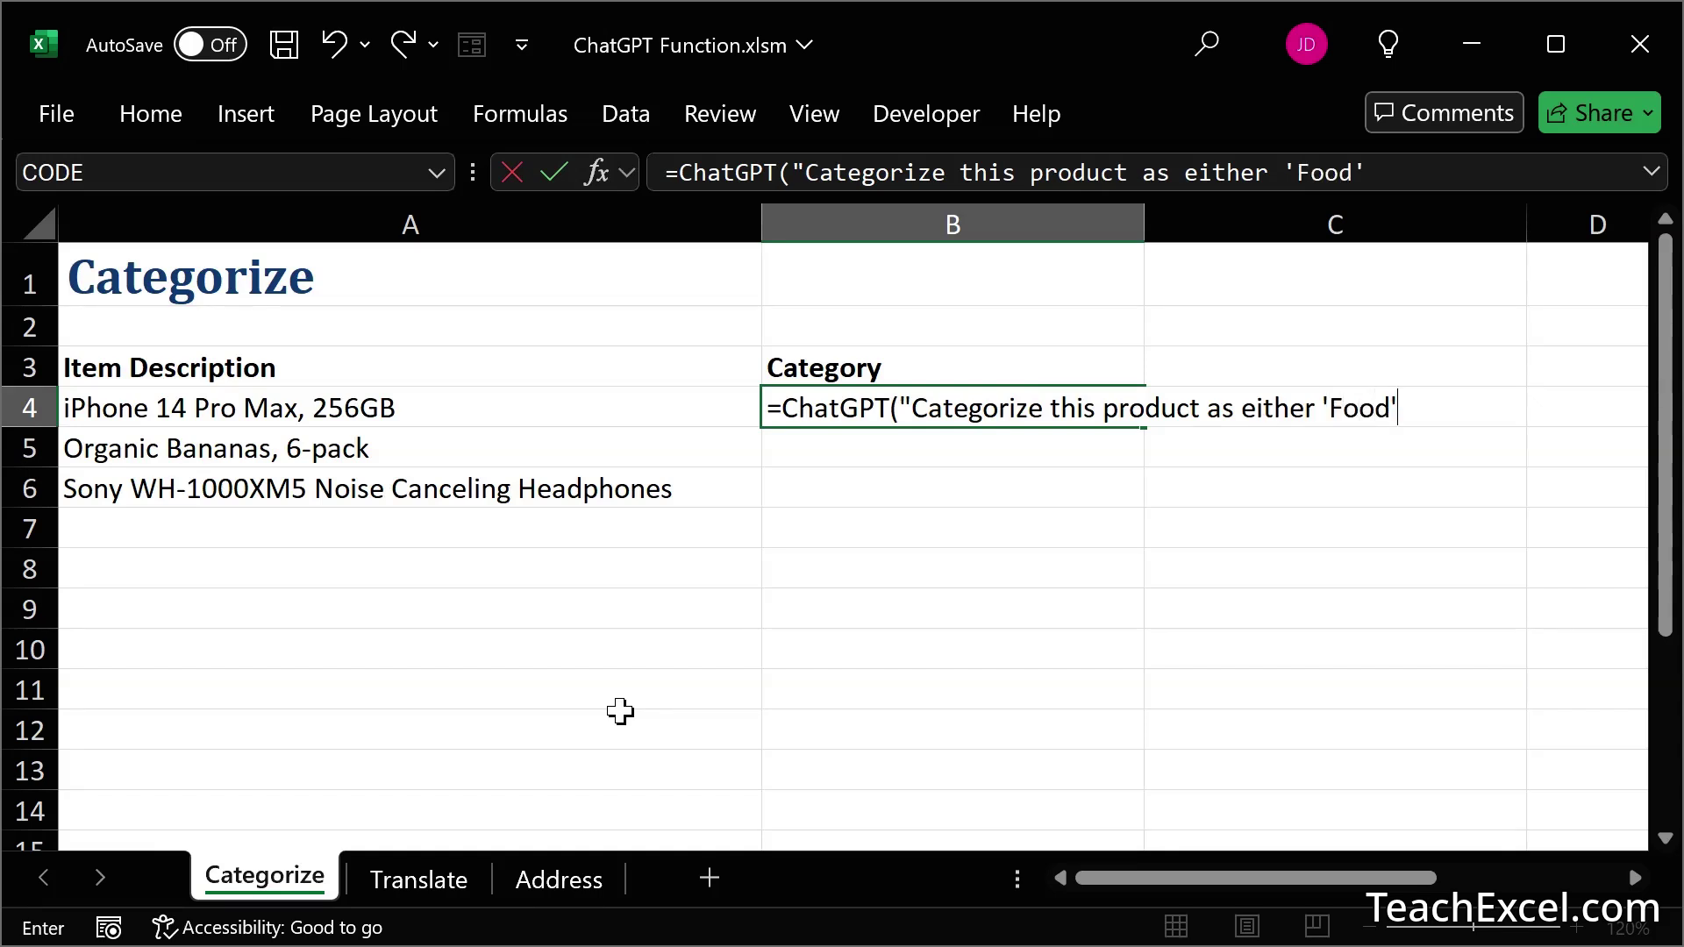
type(" or 'Elec")
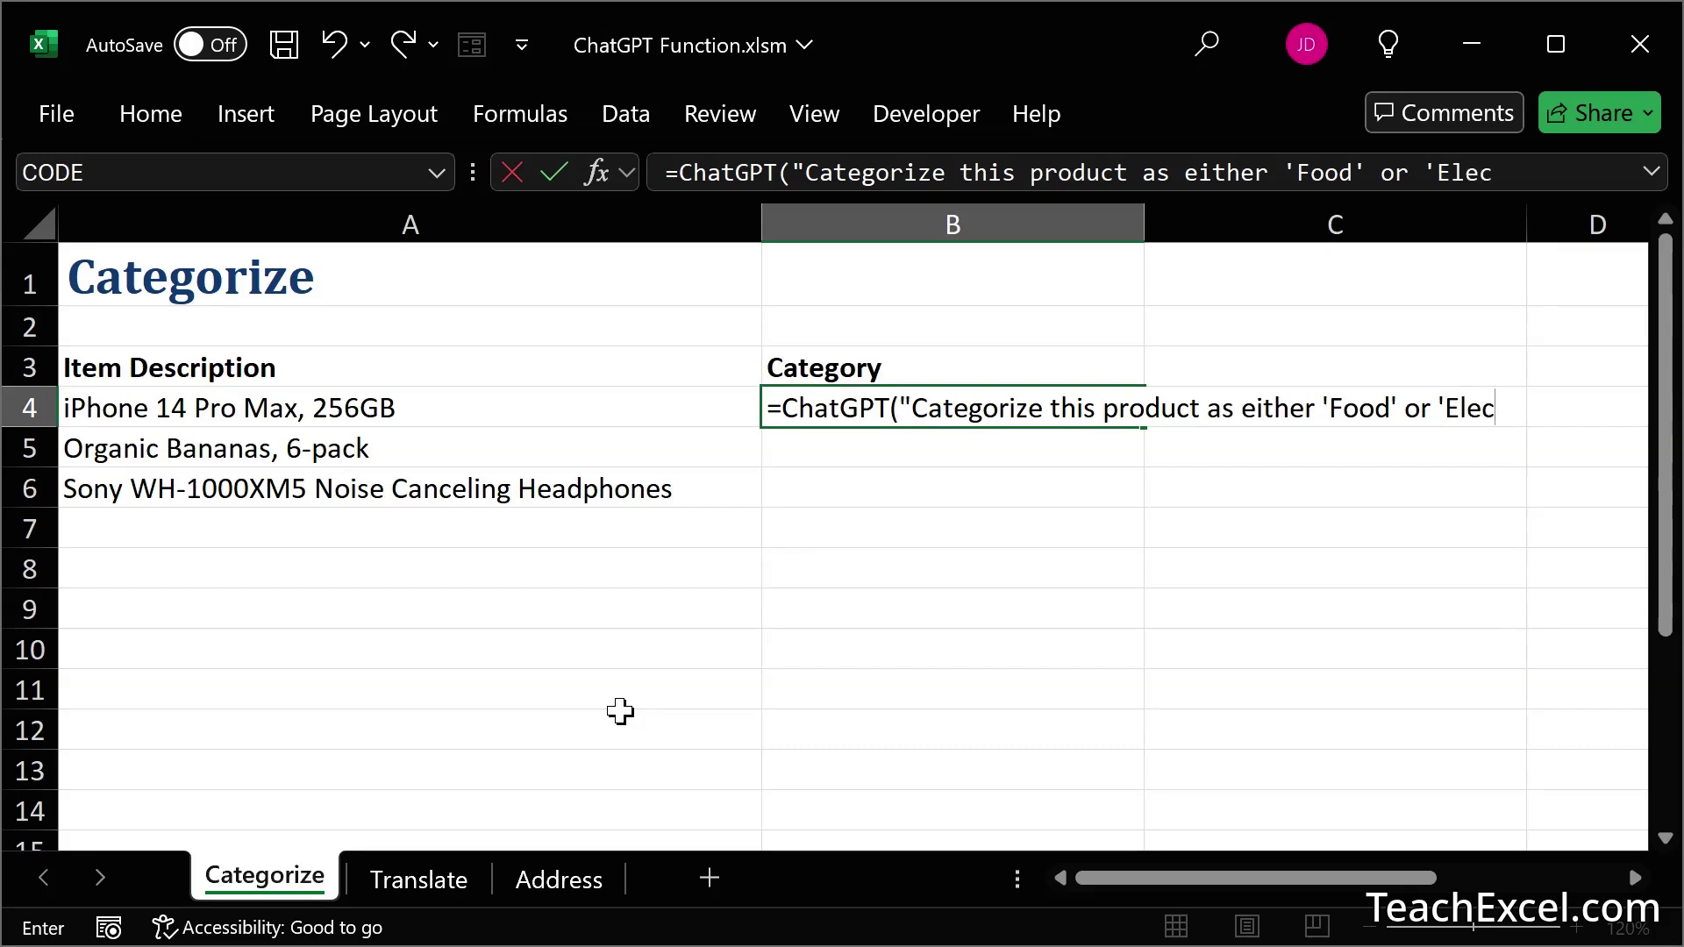
type("tronics'")
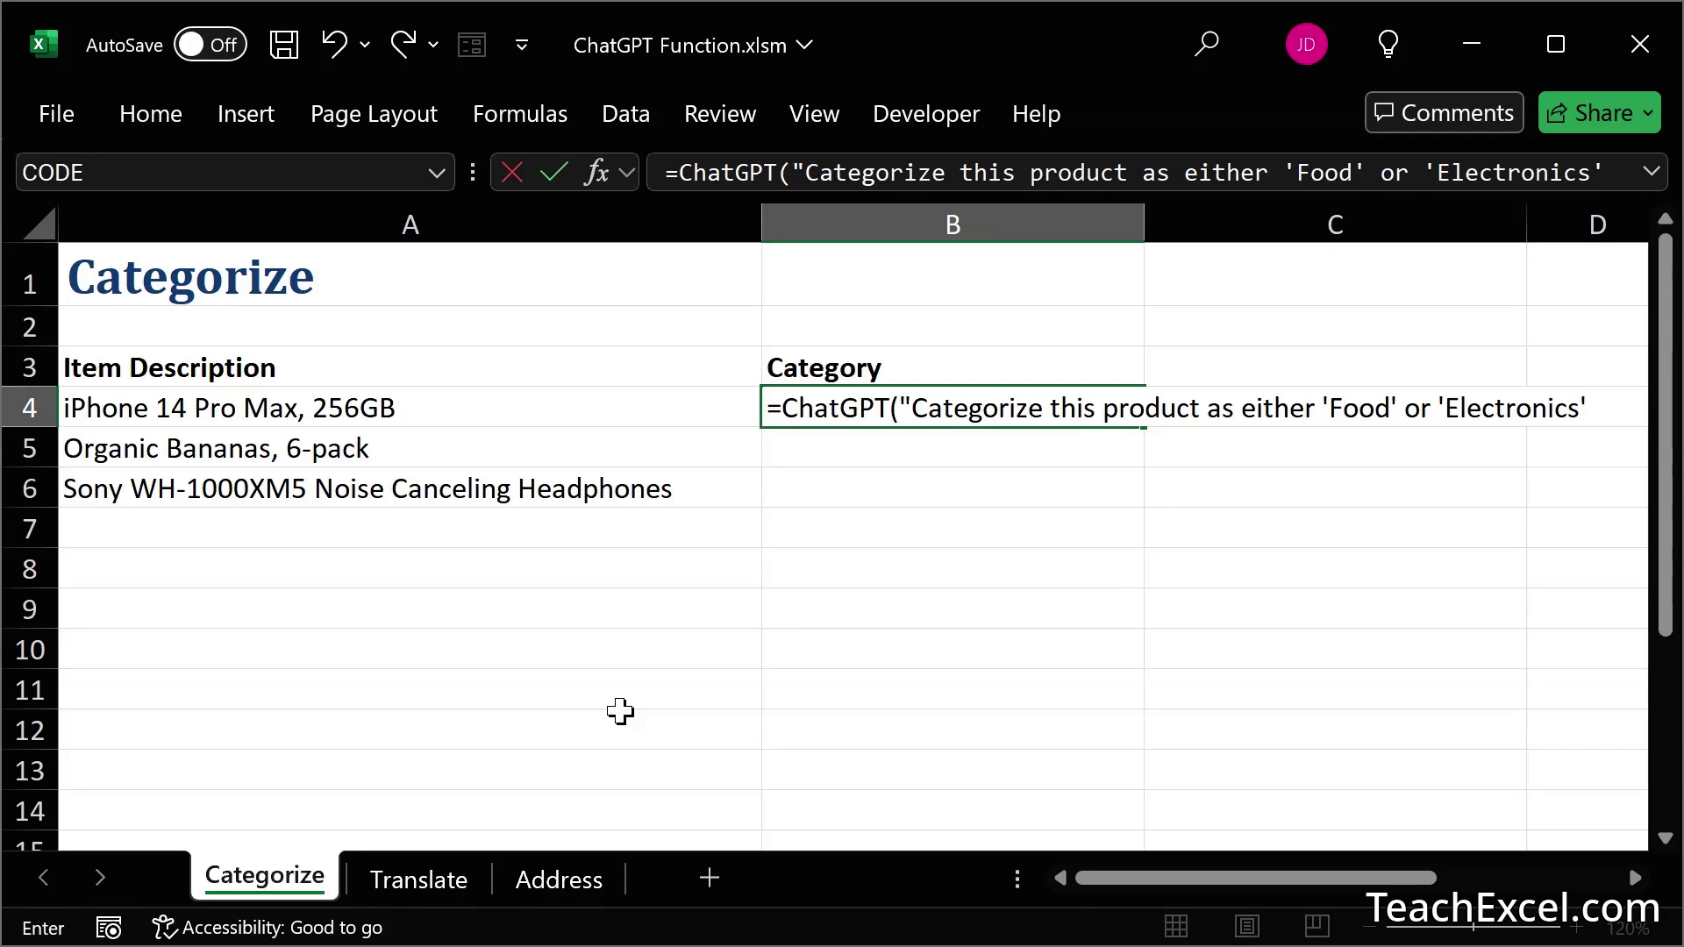
type(": \"")
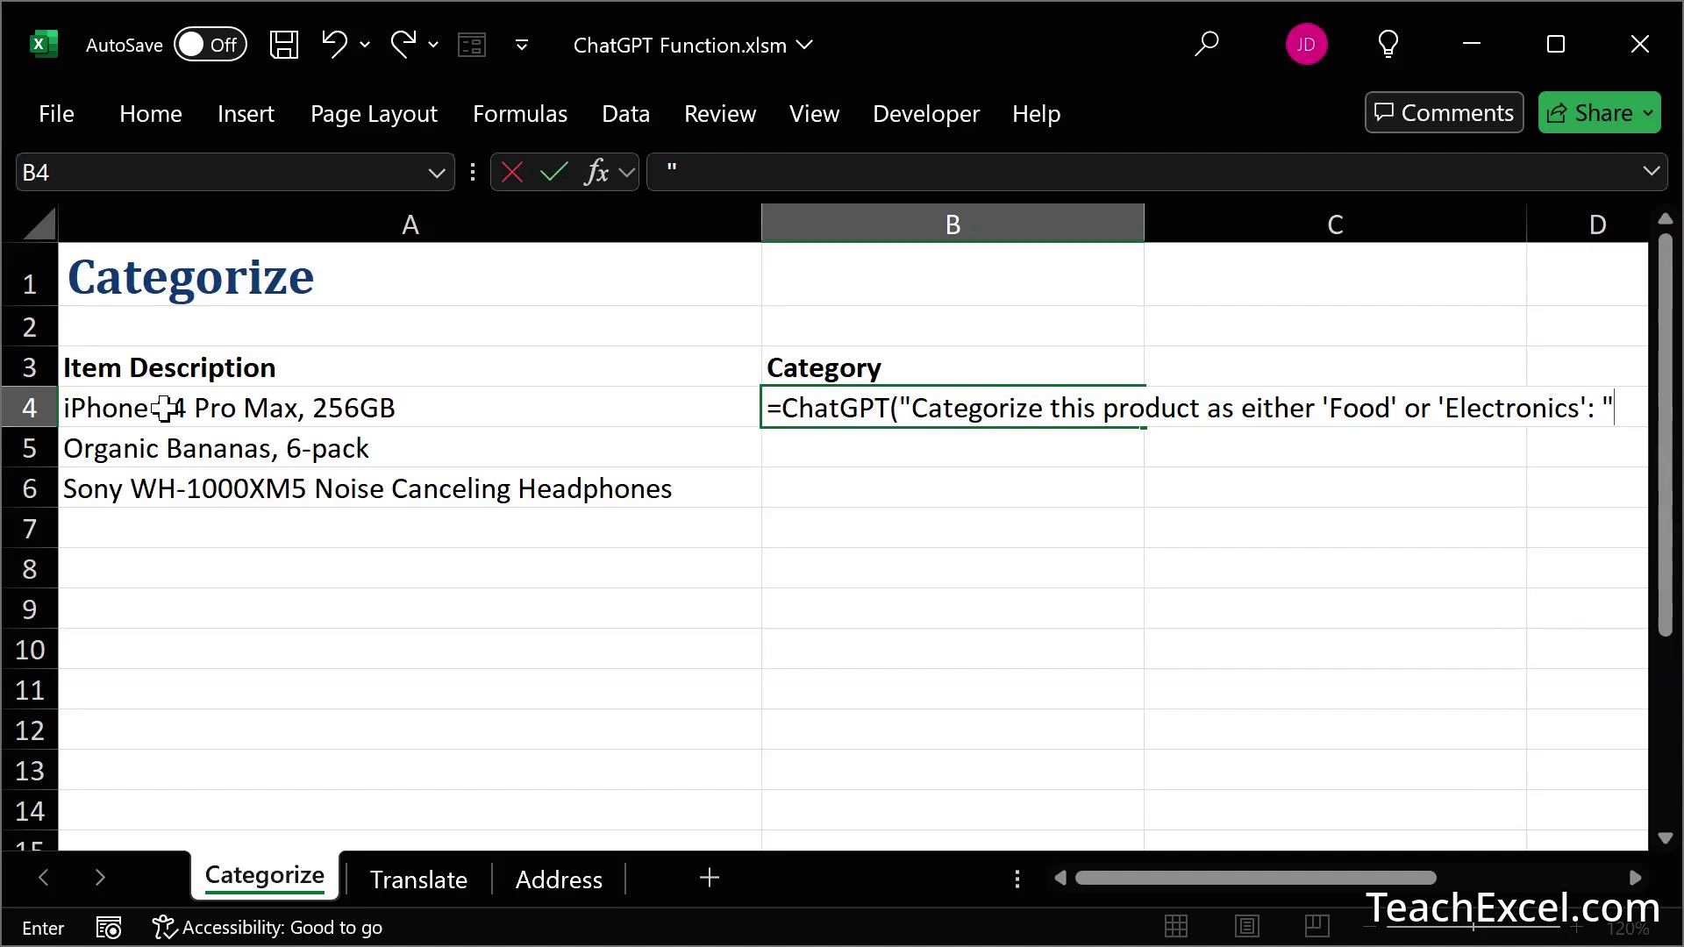
type(" &")
left_click(194, 407)
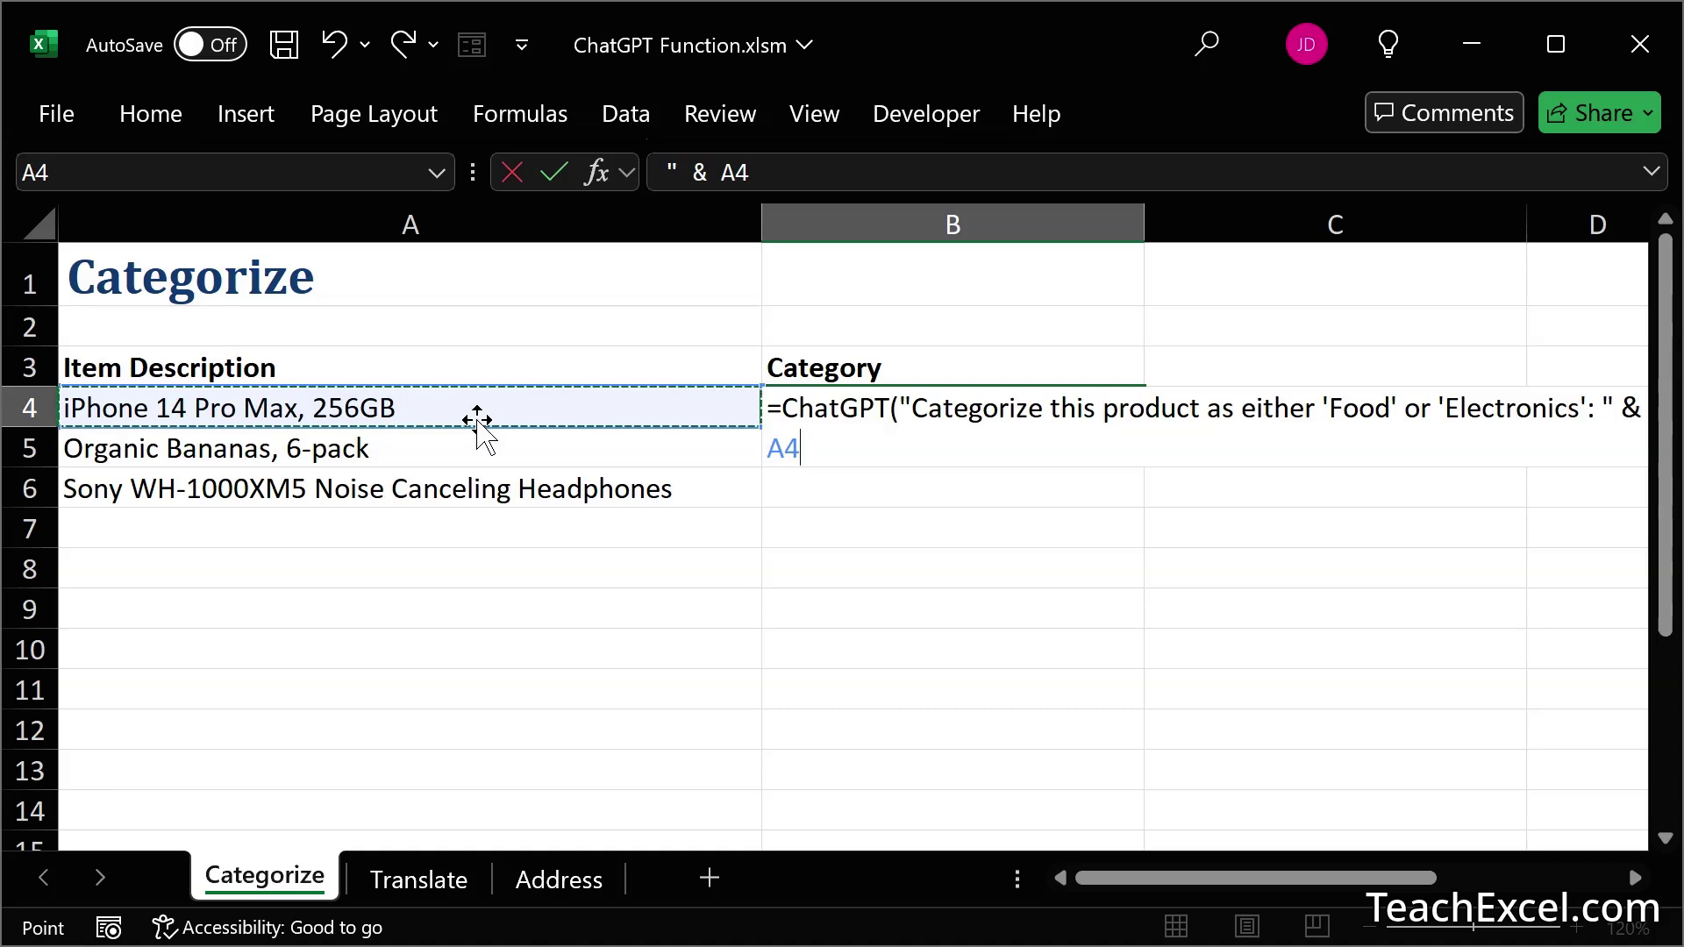
type(")")
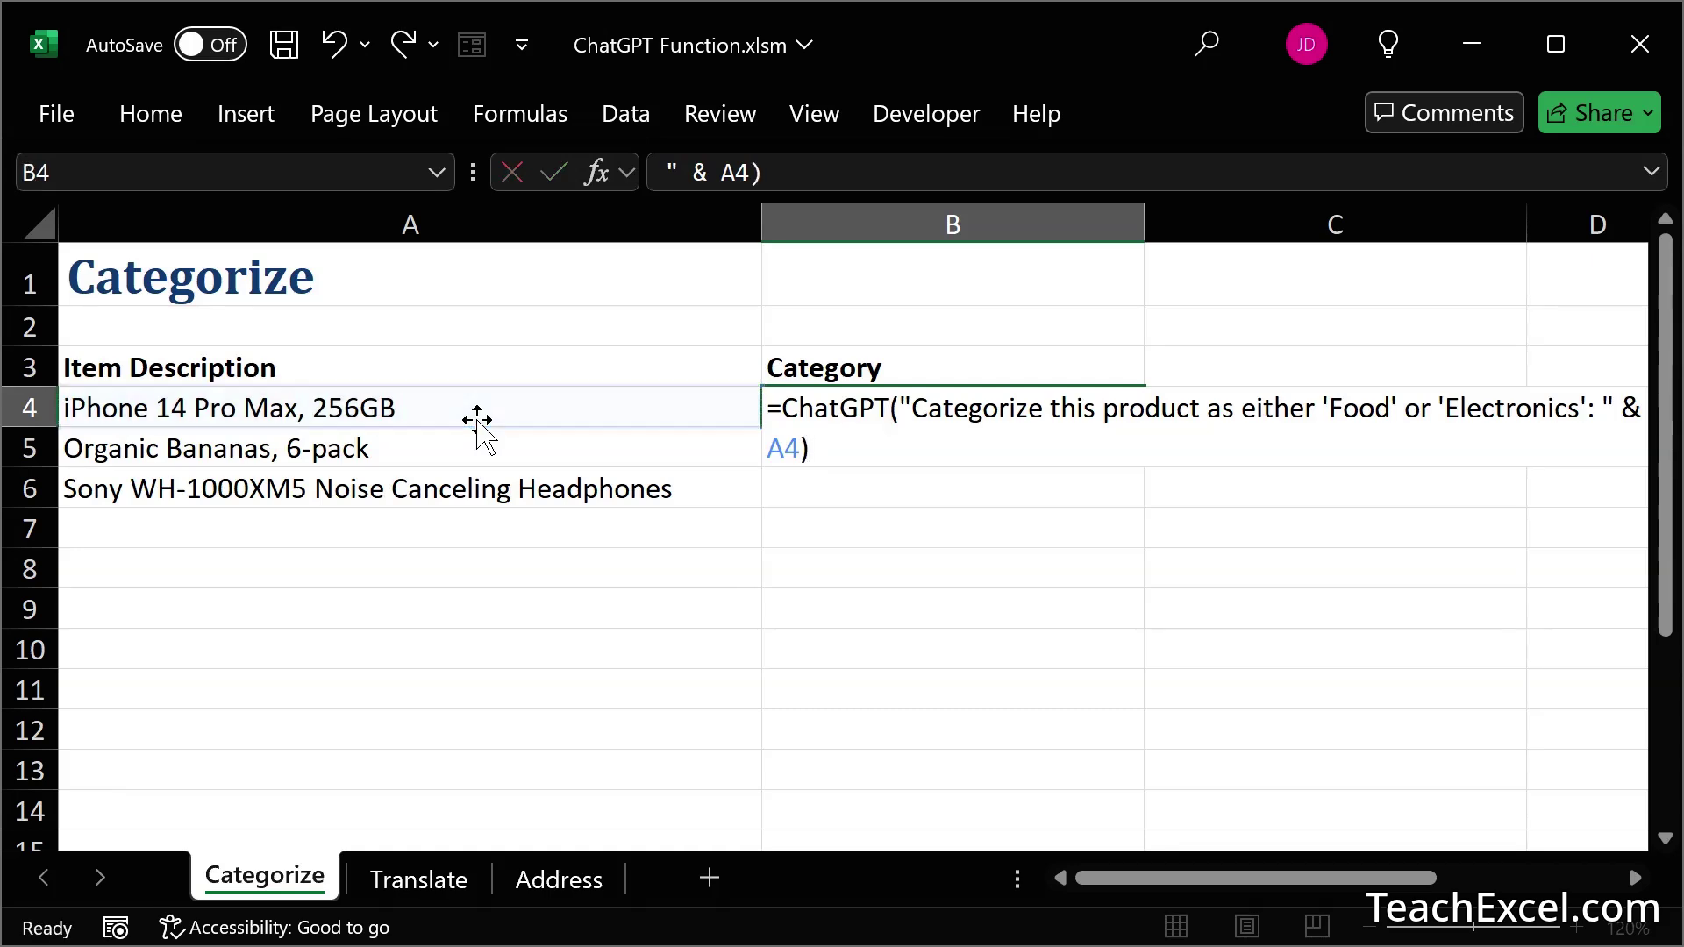
key("Return")
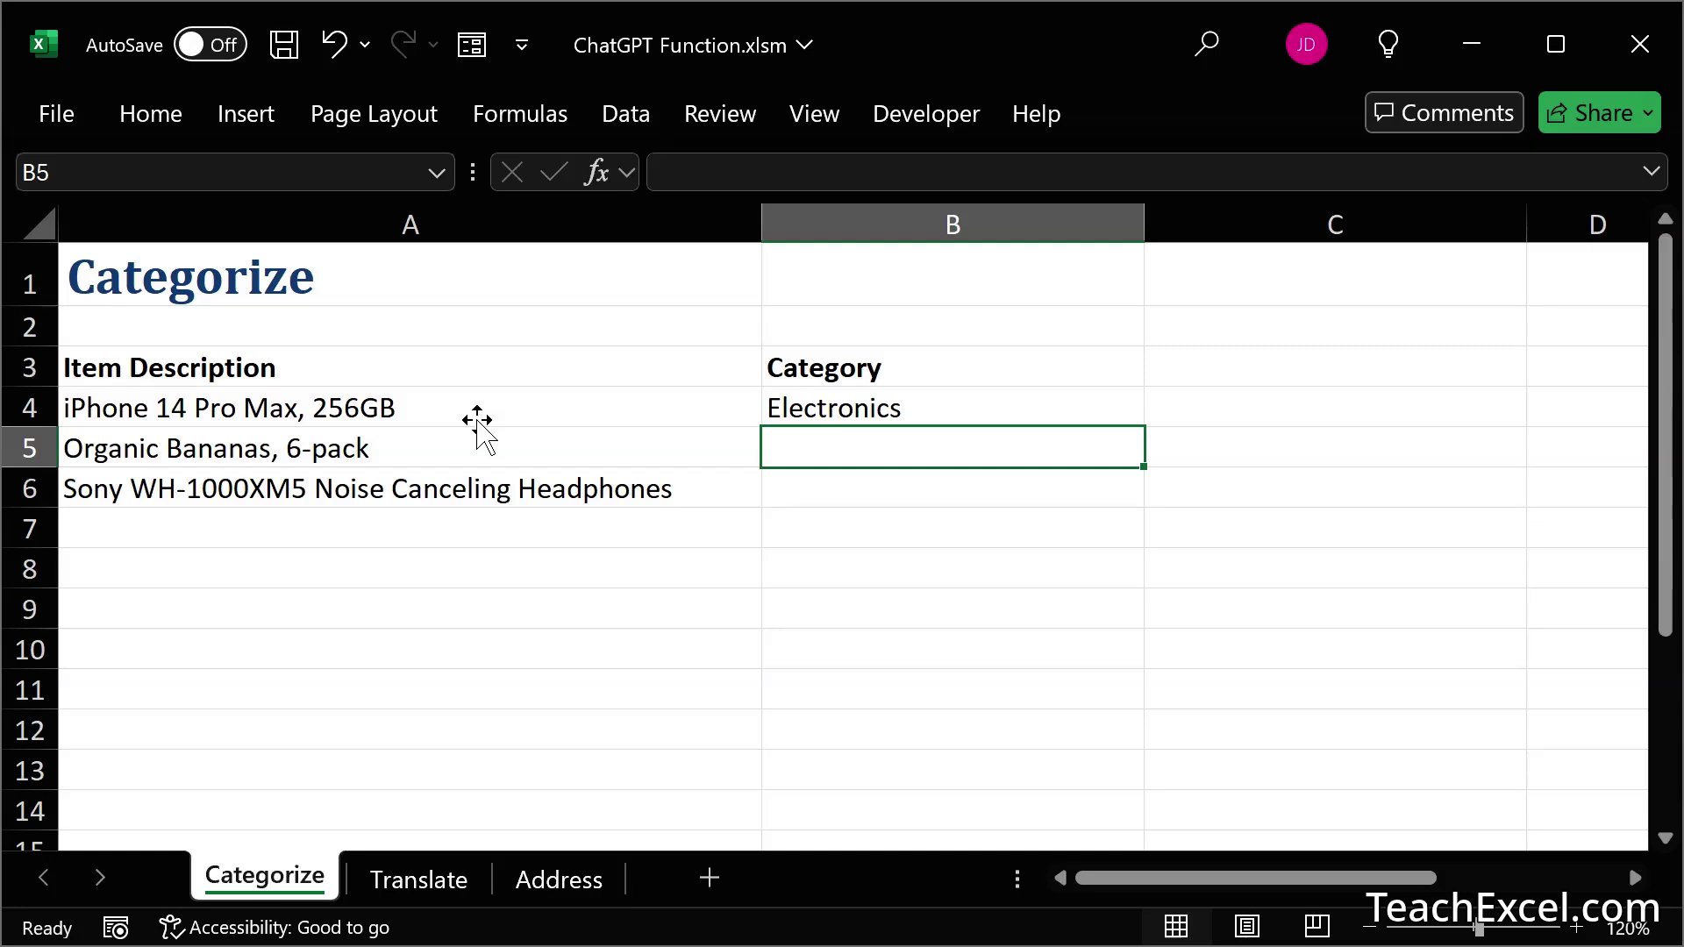
Fill B4's categorize formula down to B6, labeling Organic Bananas Food and the Sony headphones Electronics.
left_click(1041, 409)
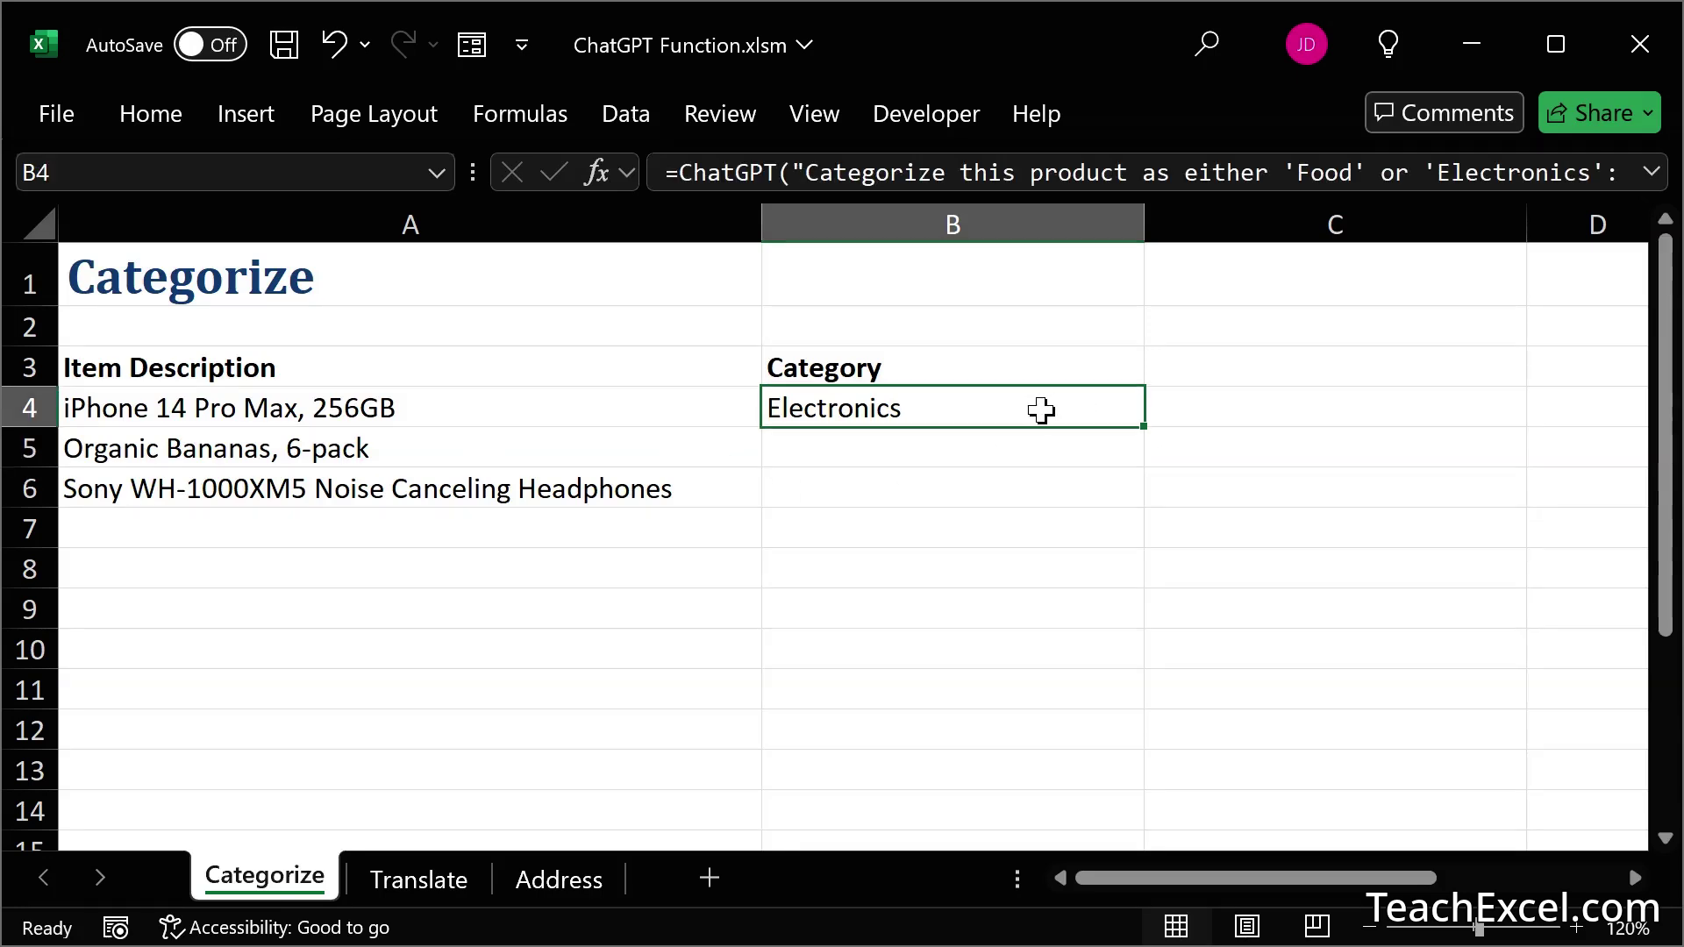
double_click(1146, 430)
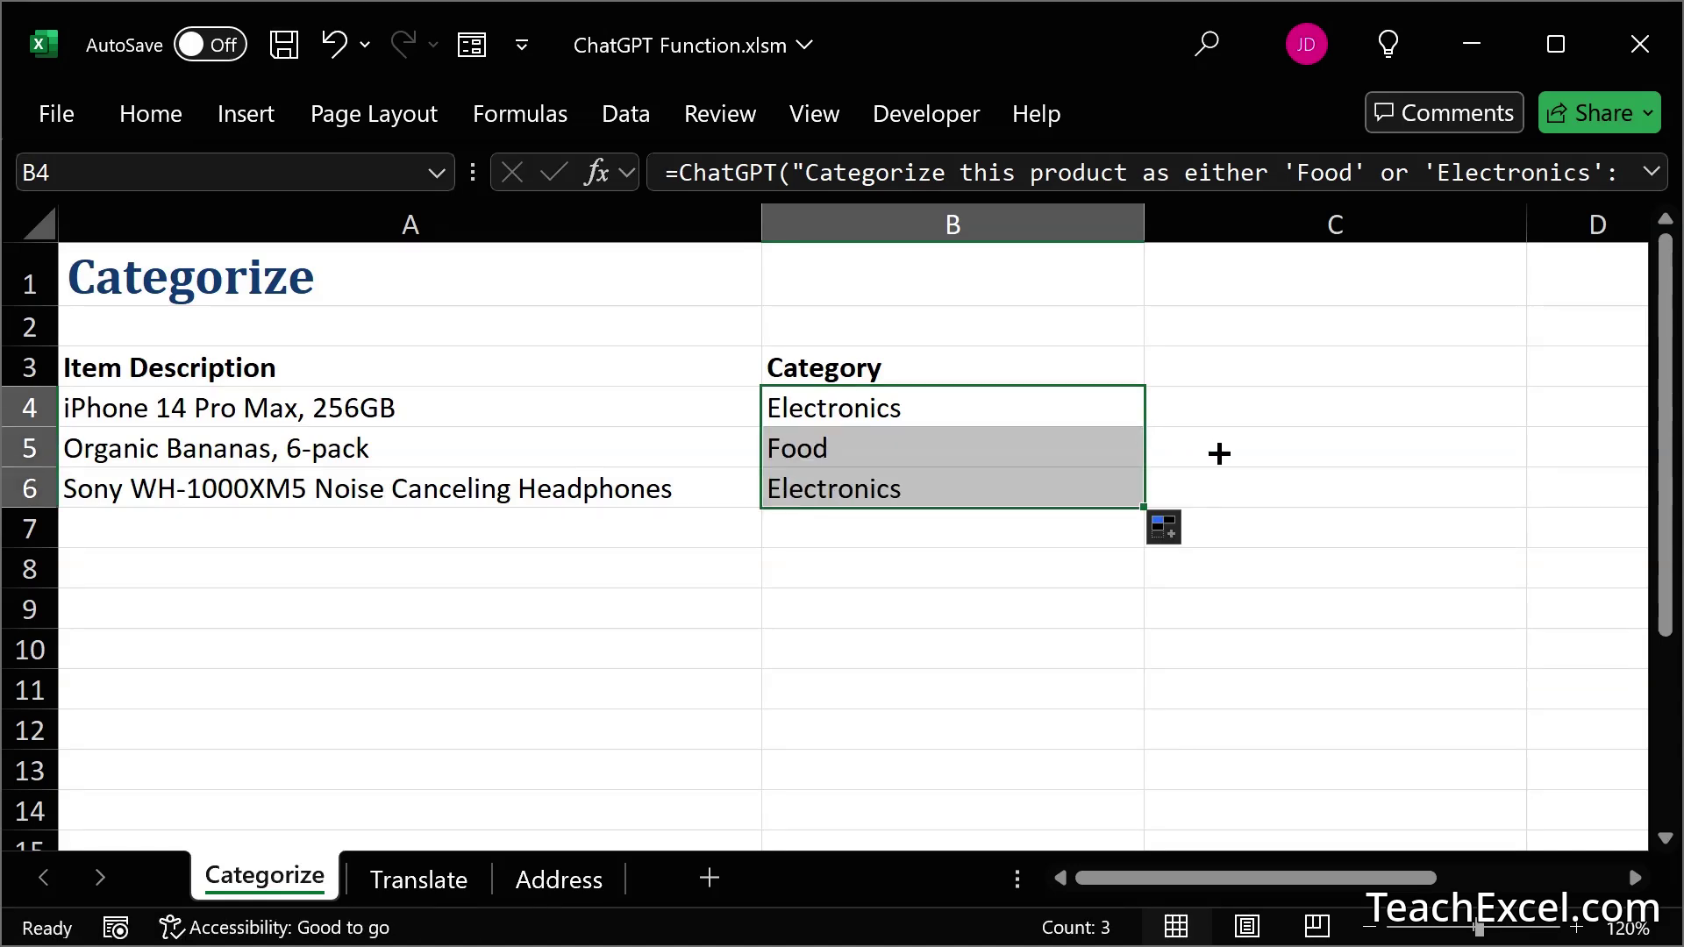
key("Down")
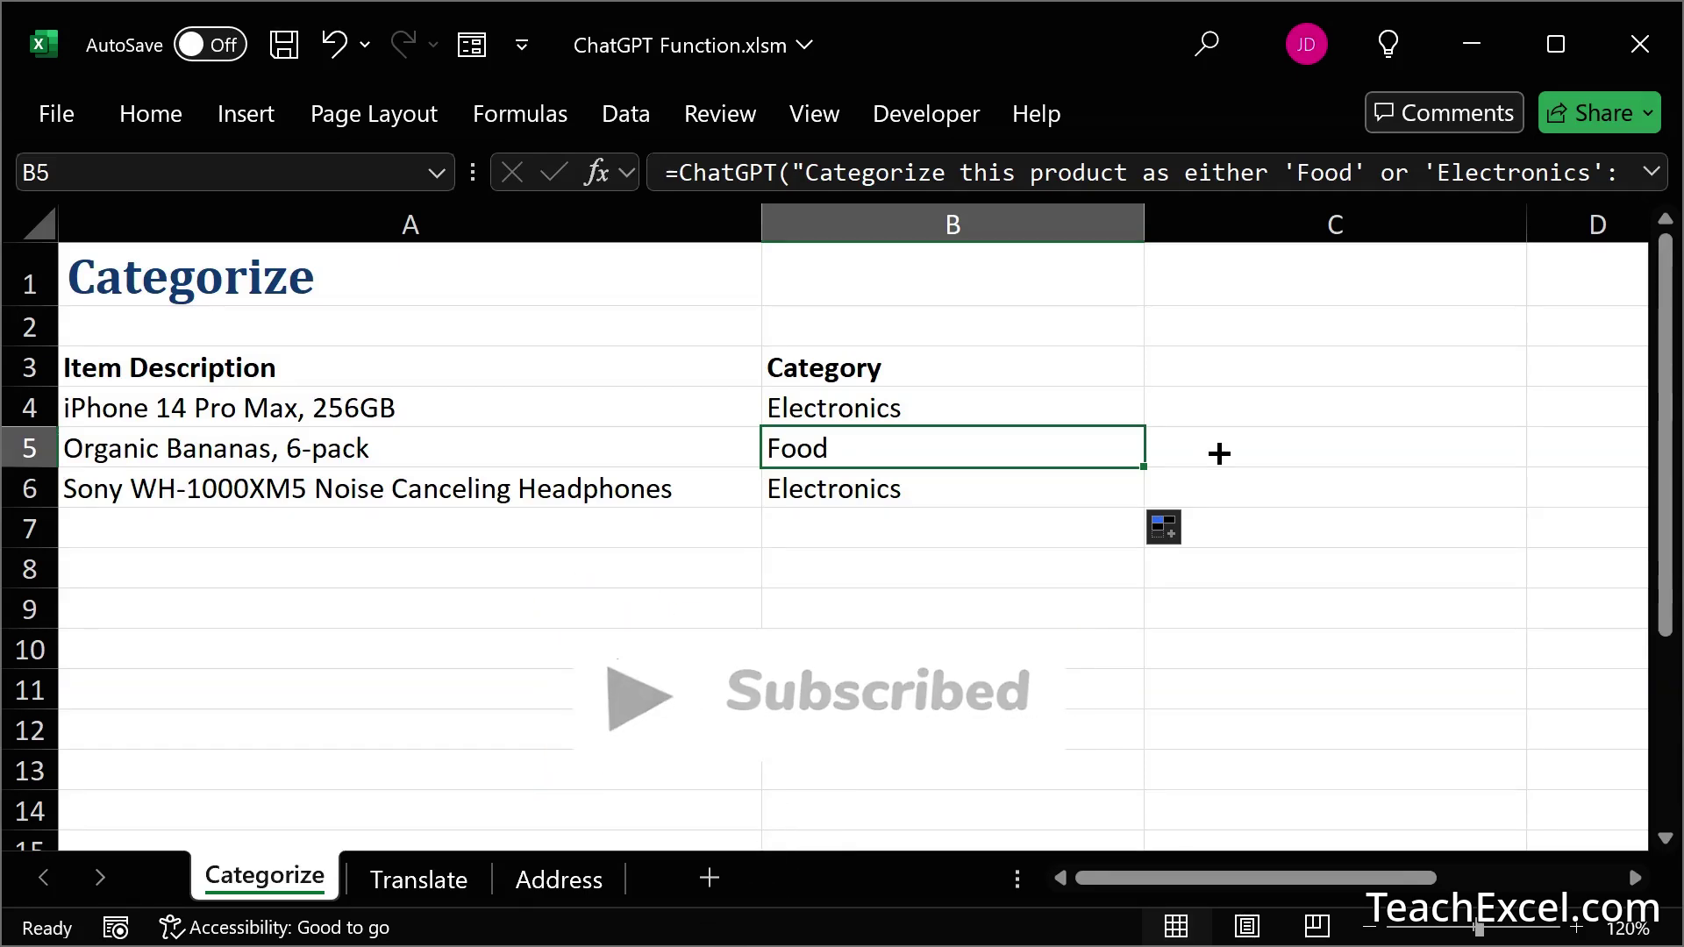
double_click(896, 406)
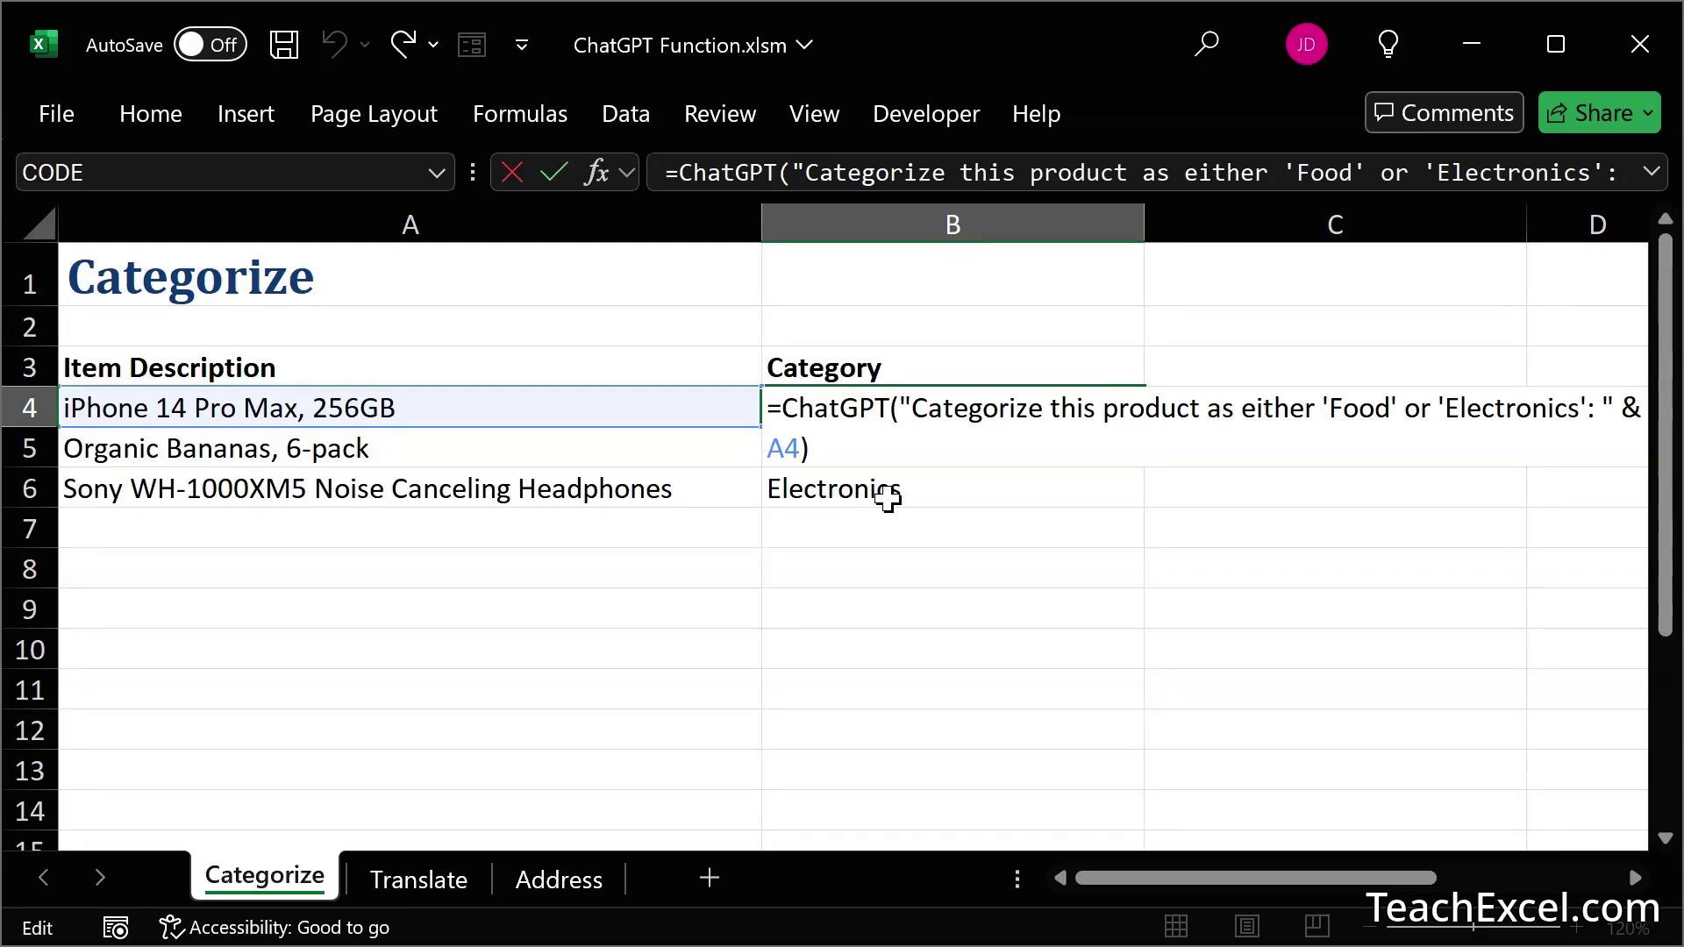
key("ctrl+Return")
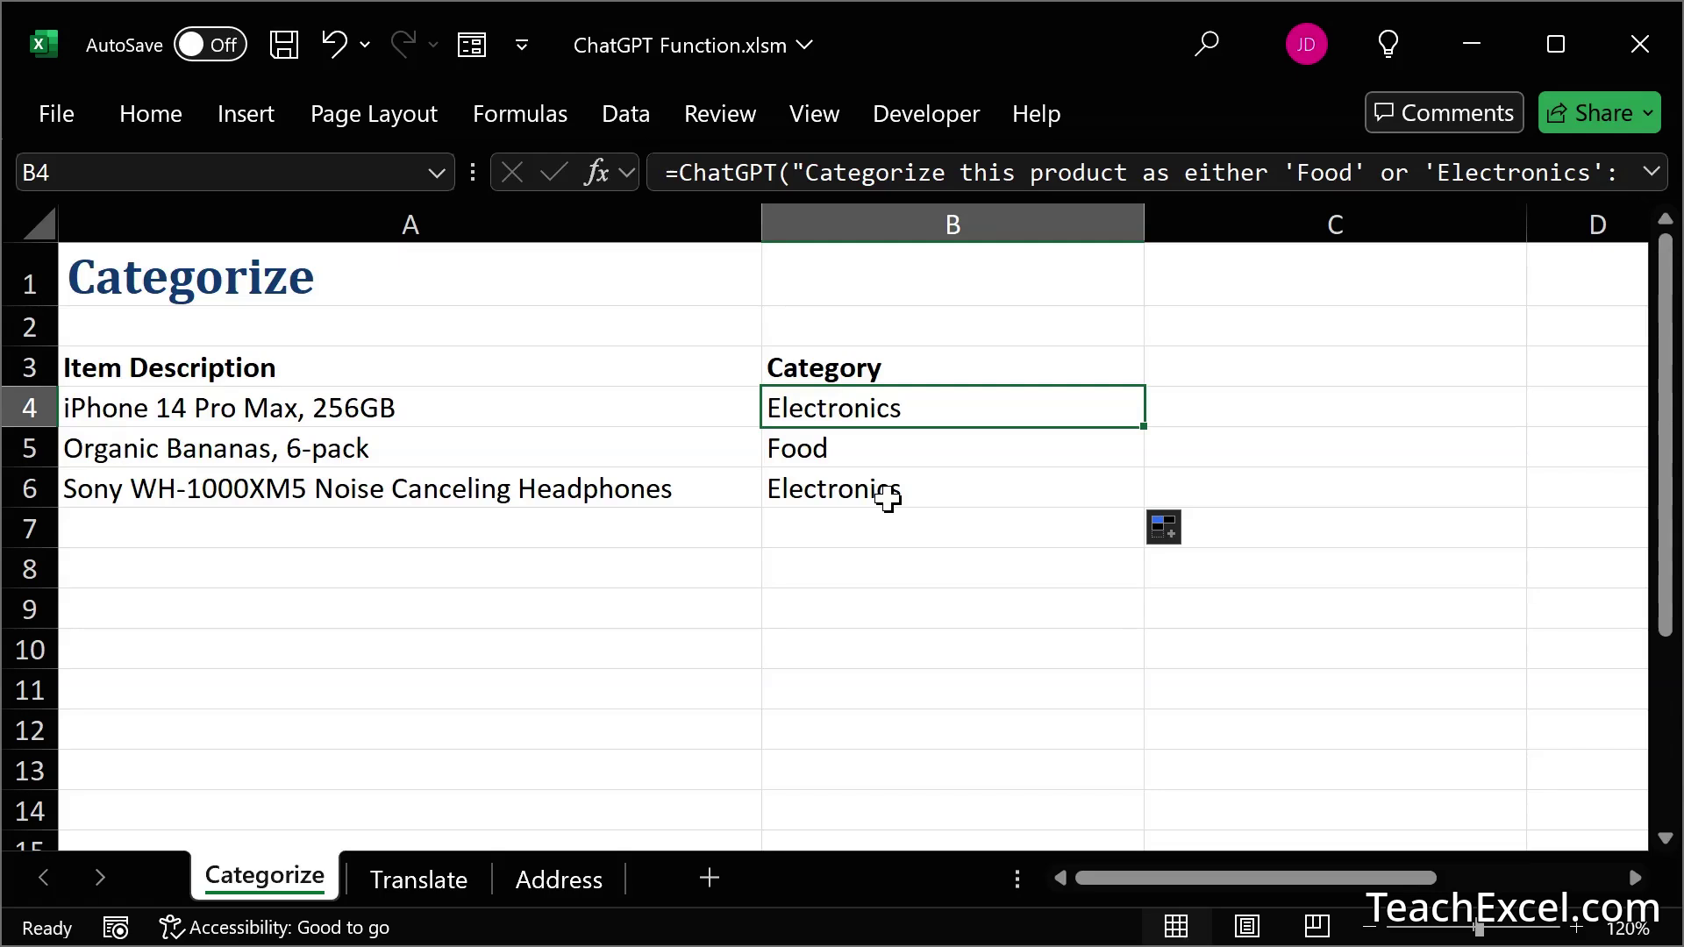
On the Translate sheet, enter =ChatGPT("Translate to French: " & A4) in B4.
left_click(403, 878)
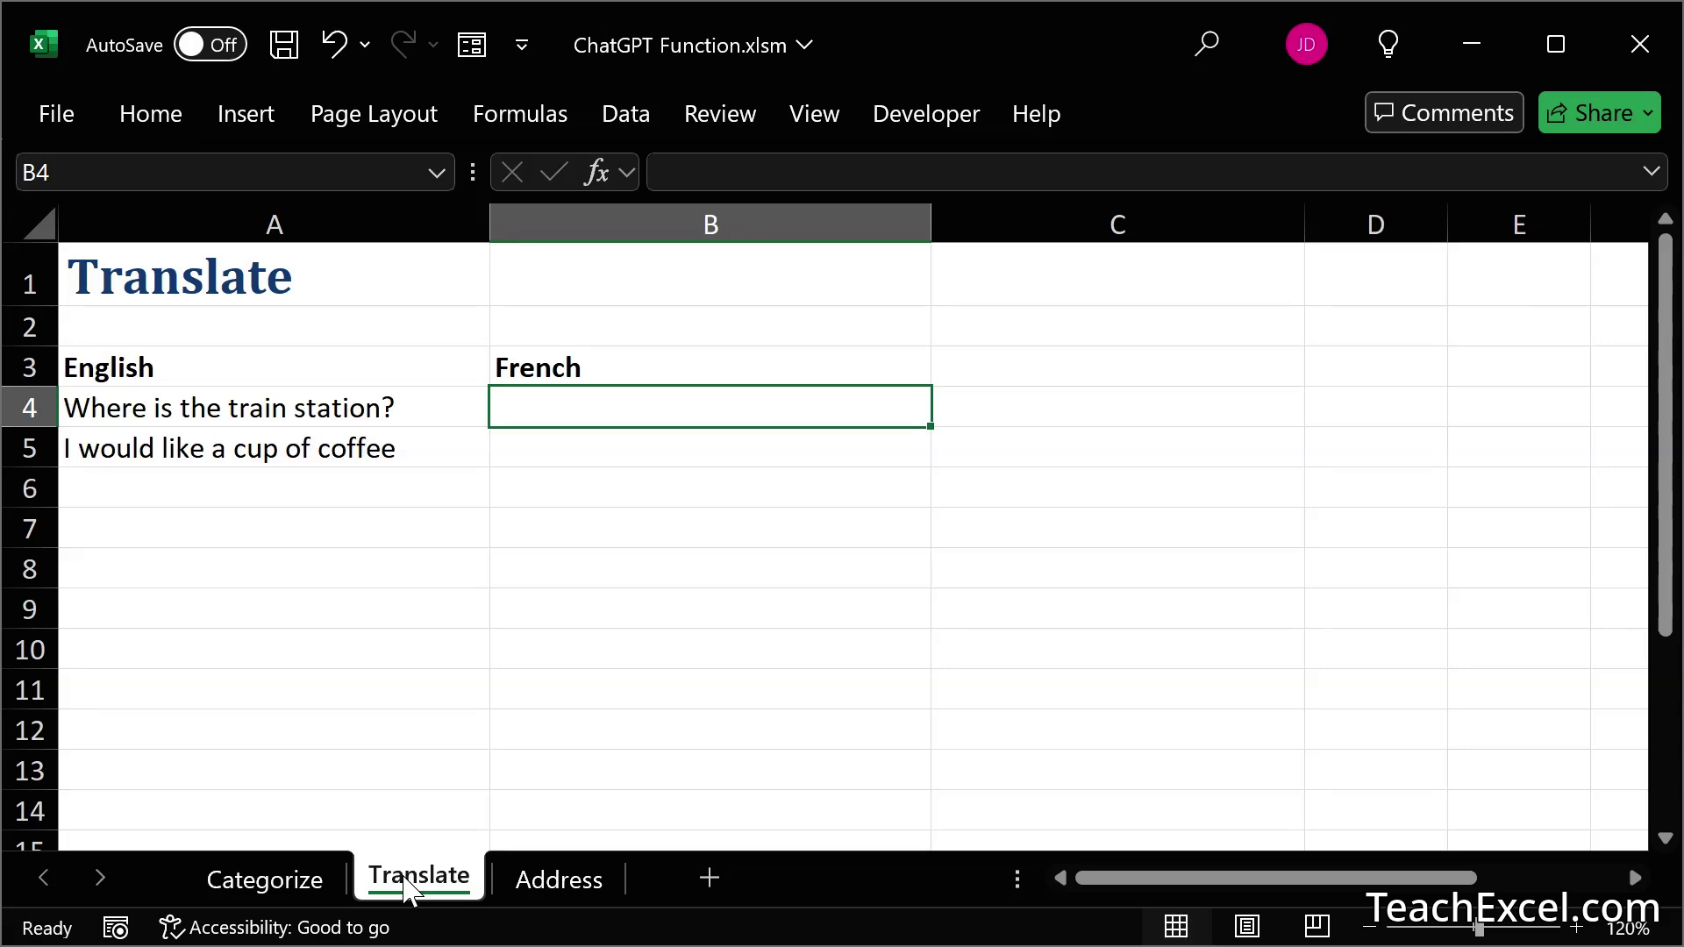
type("=chat")
key("Tab")
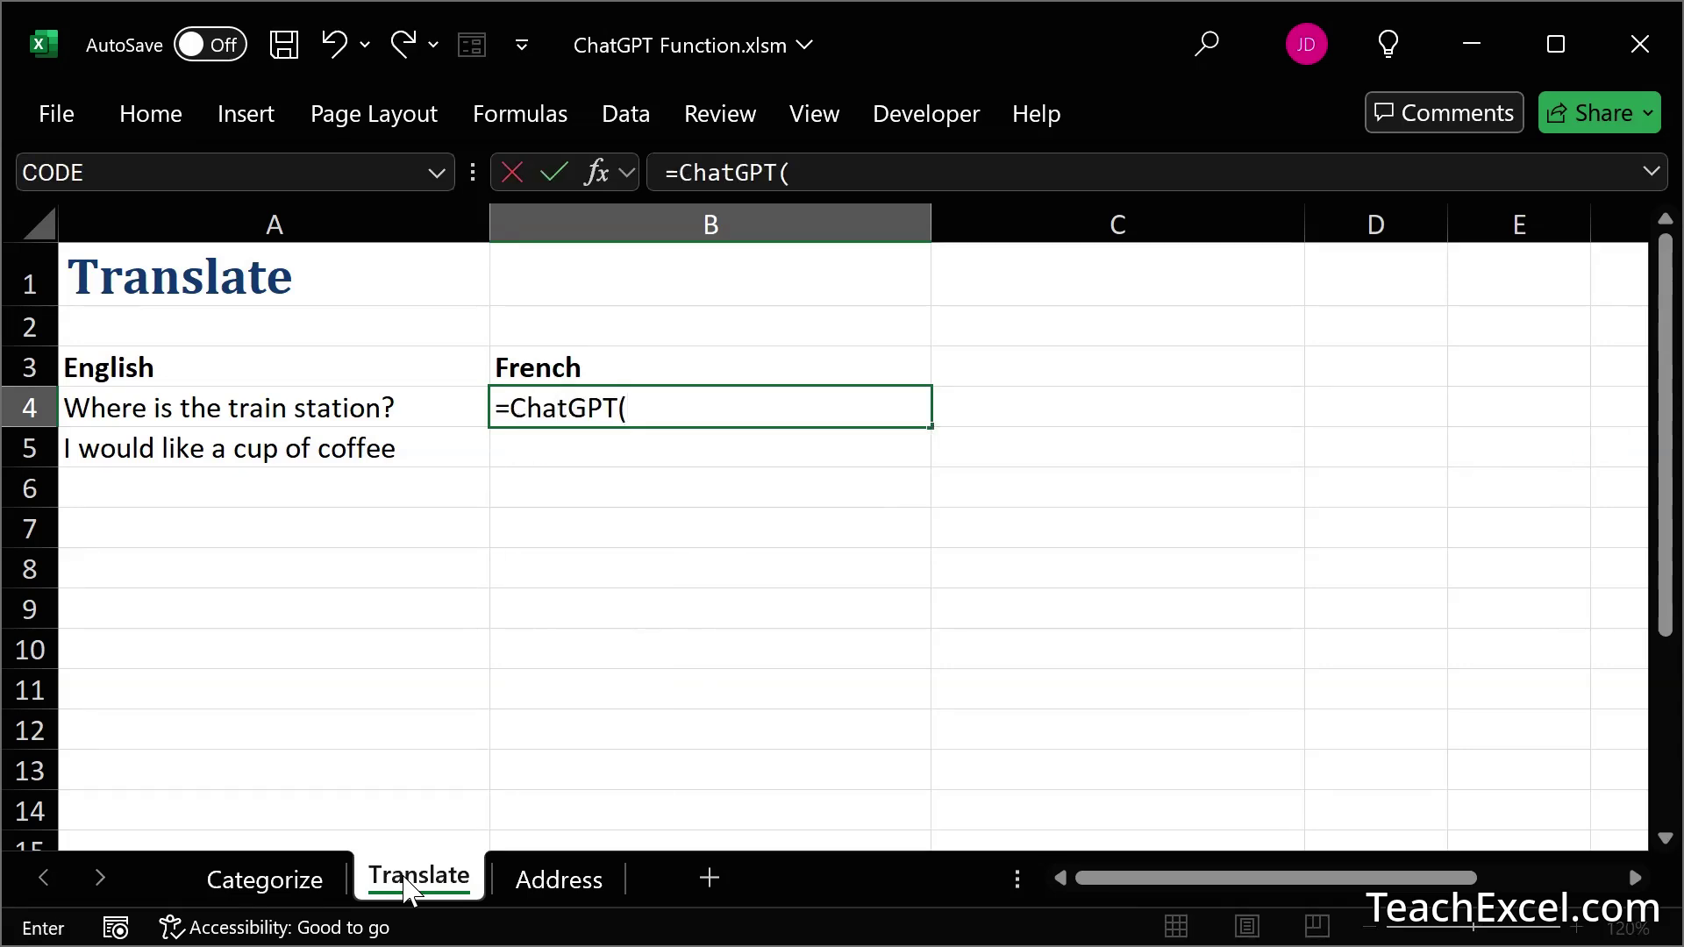
type("\"Translate ")
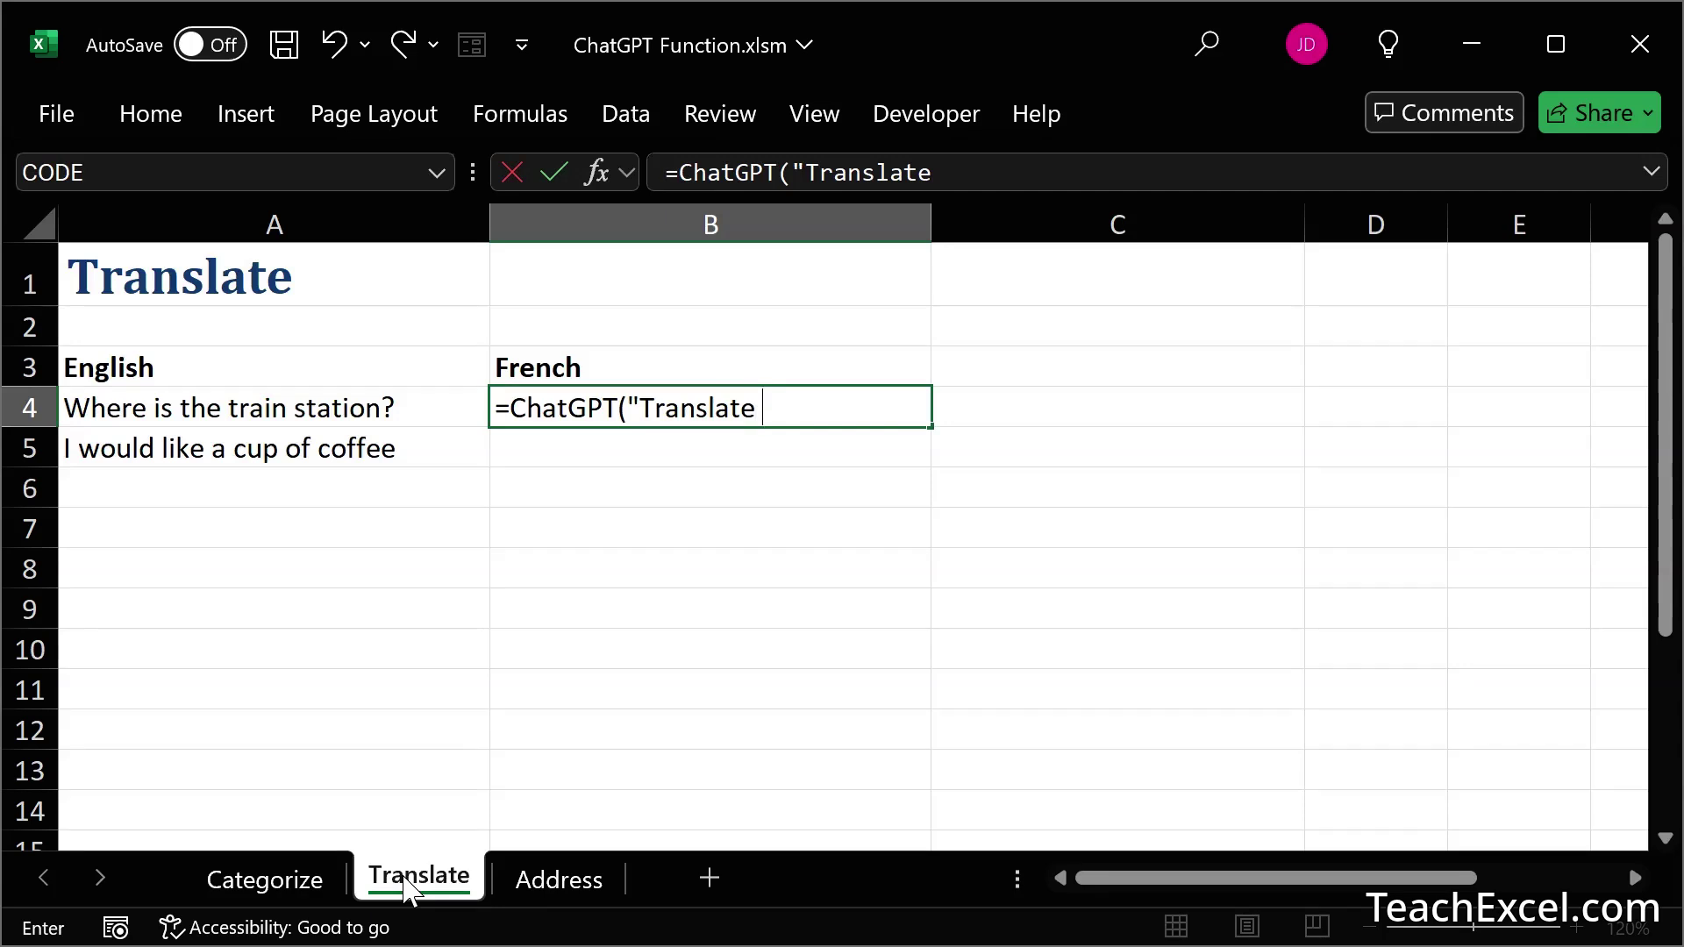
type("to French:")
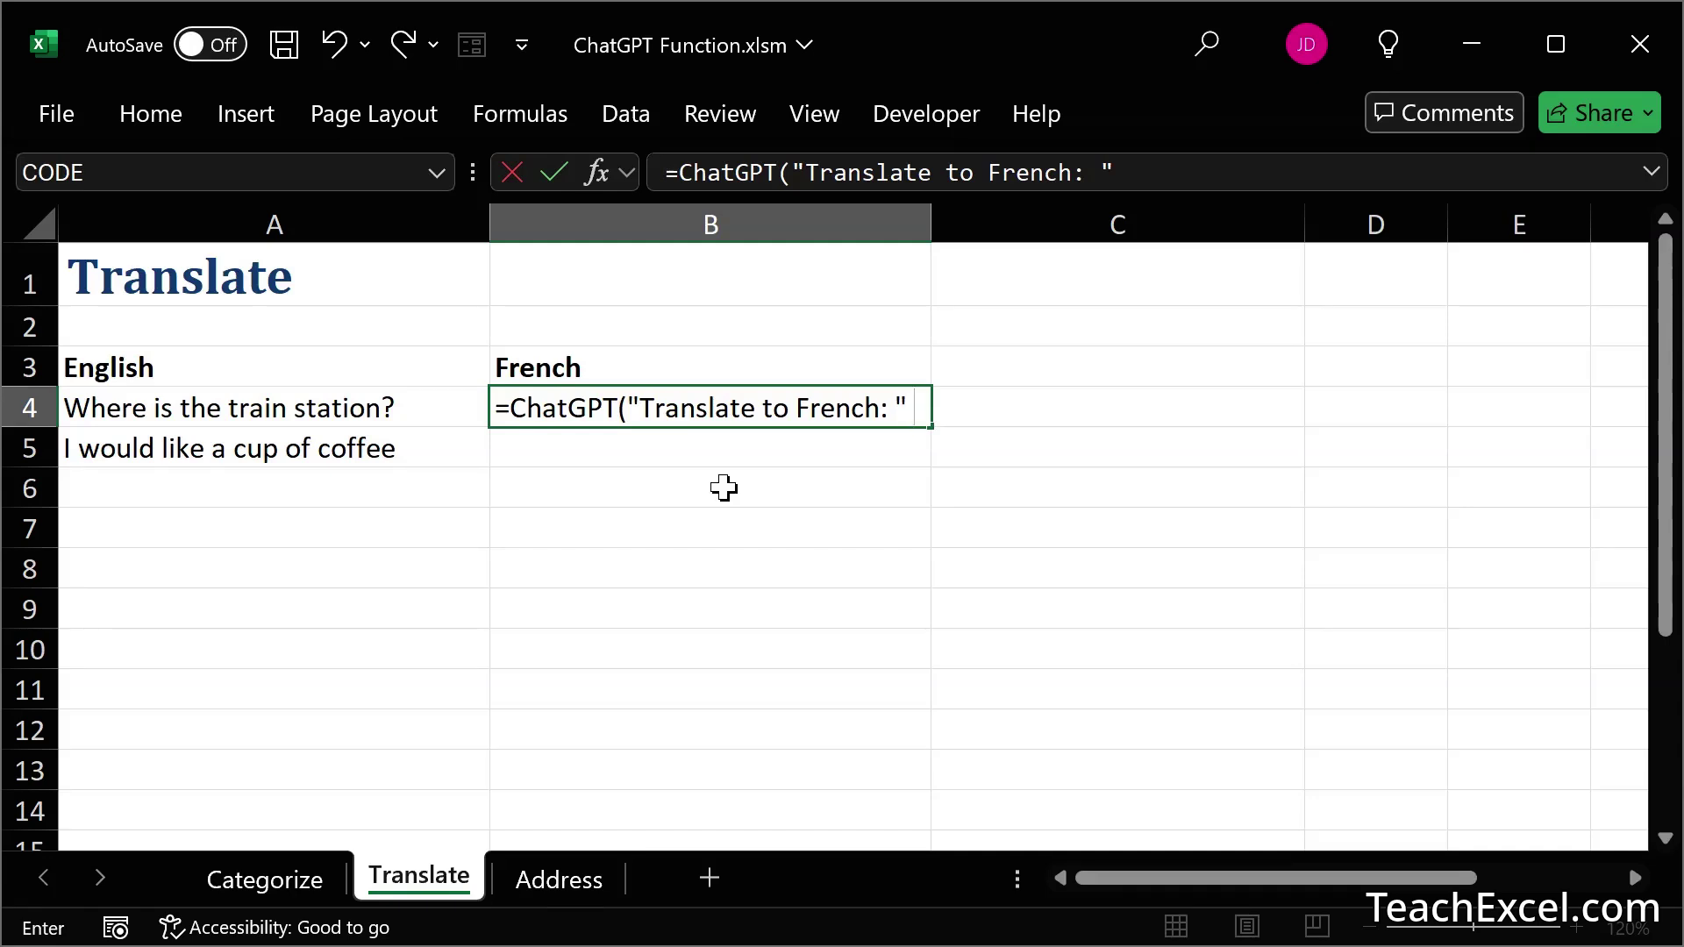
type("&")
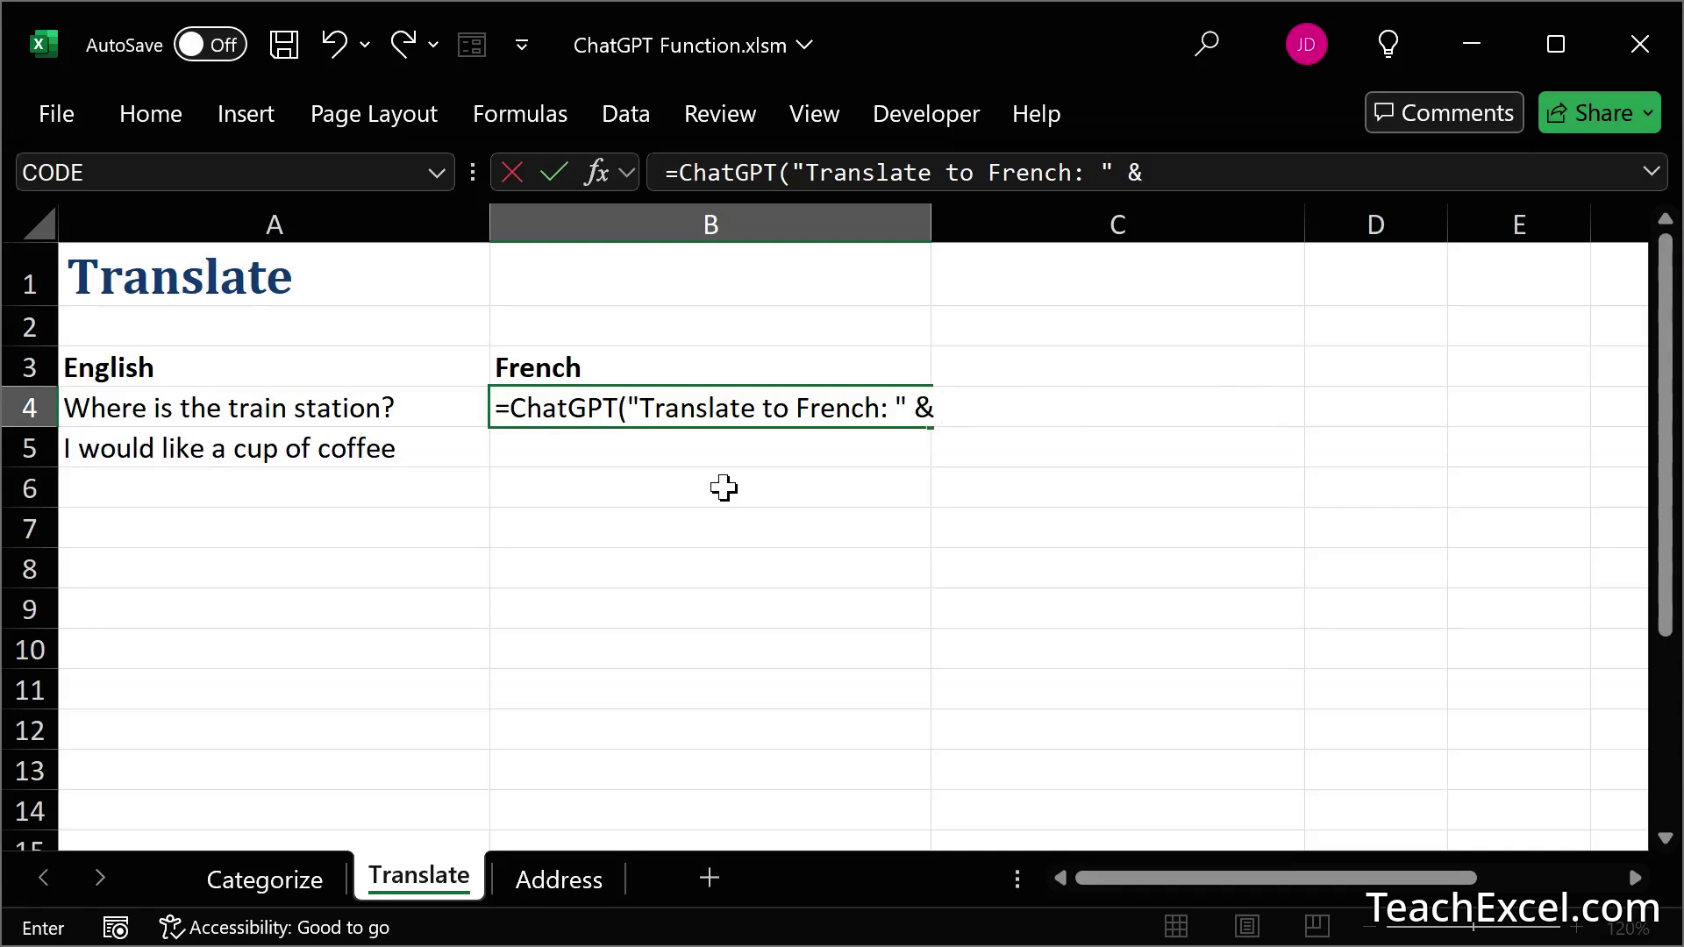
left_click(236, 405)
type(")")
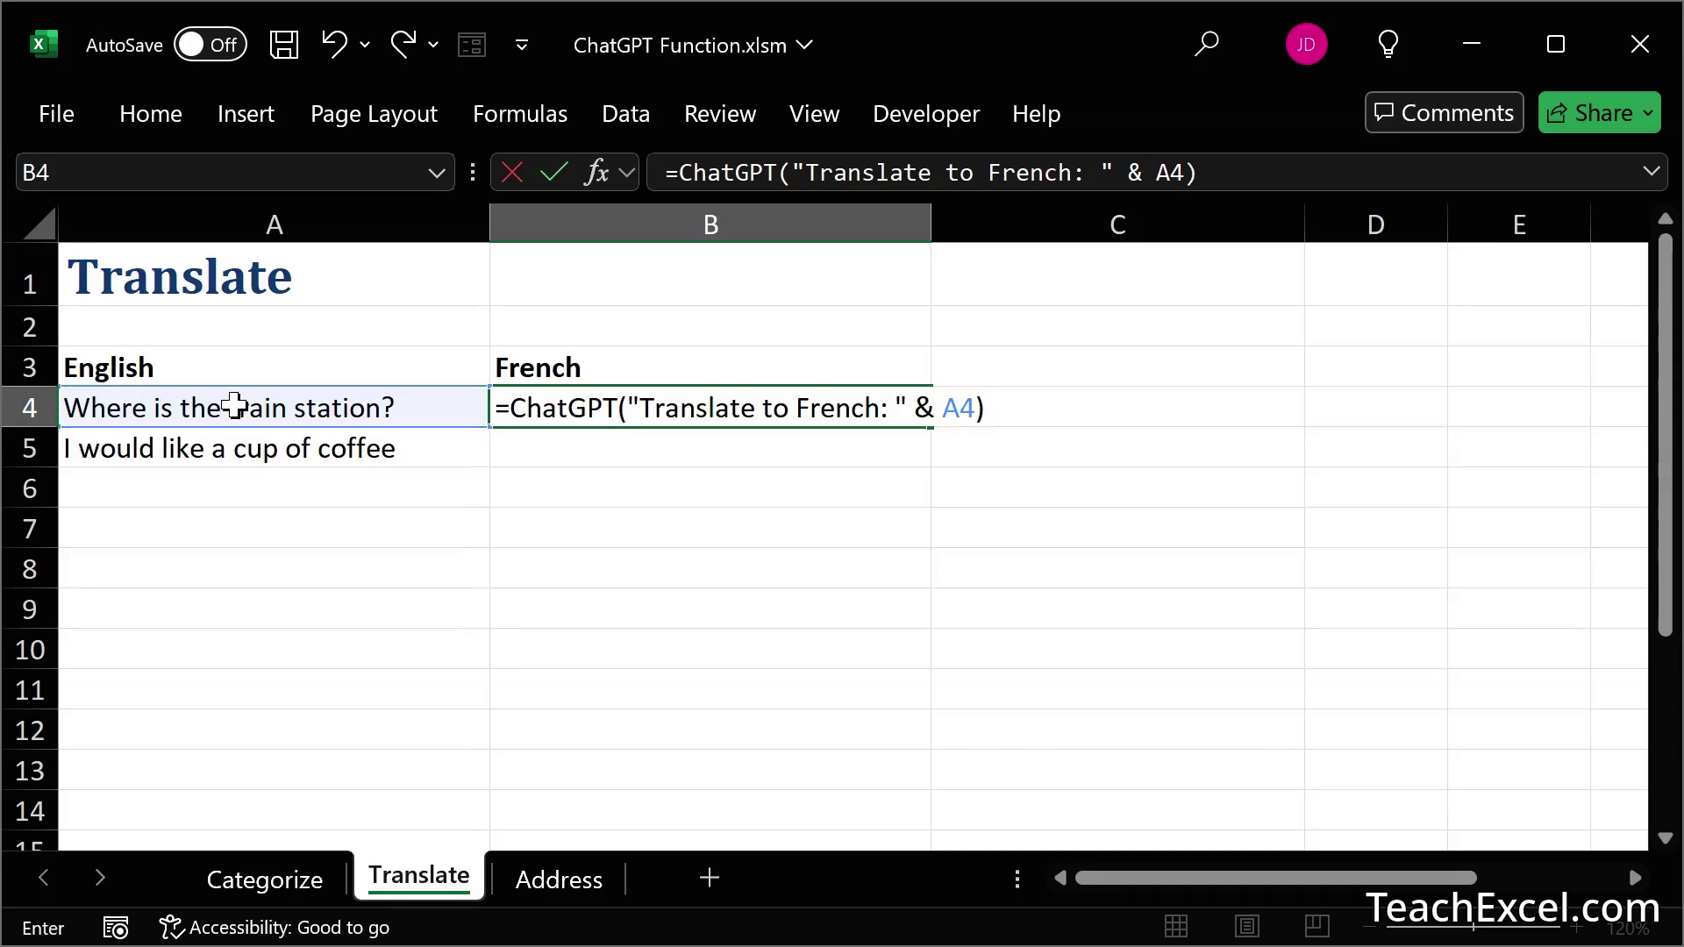
key("Return")
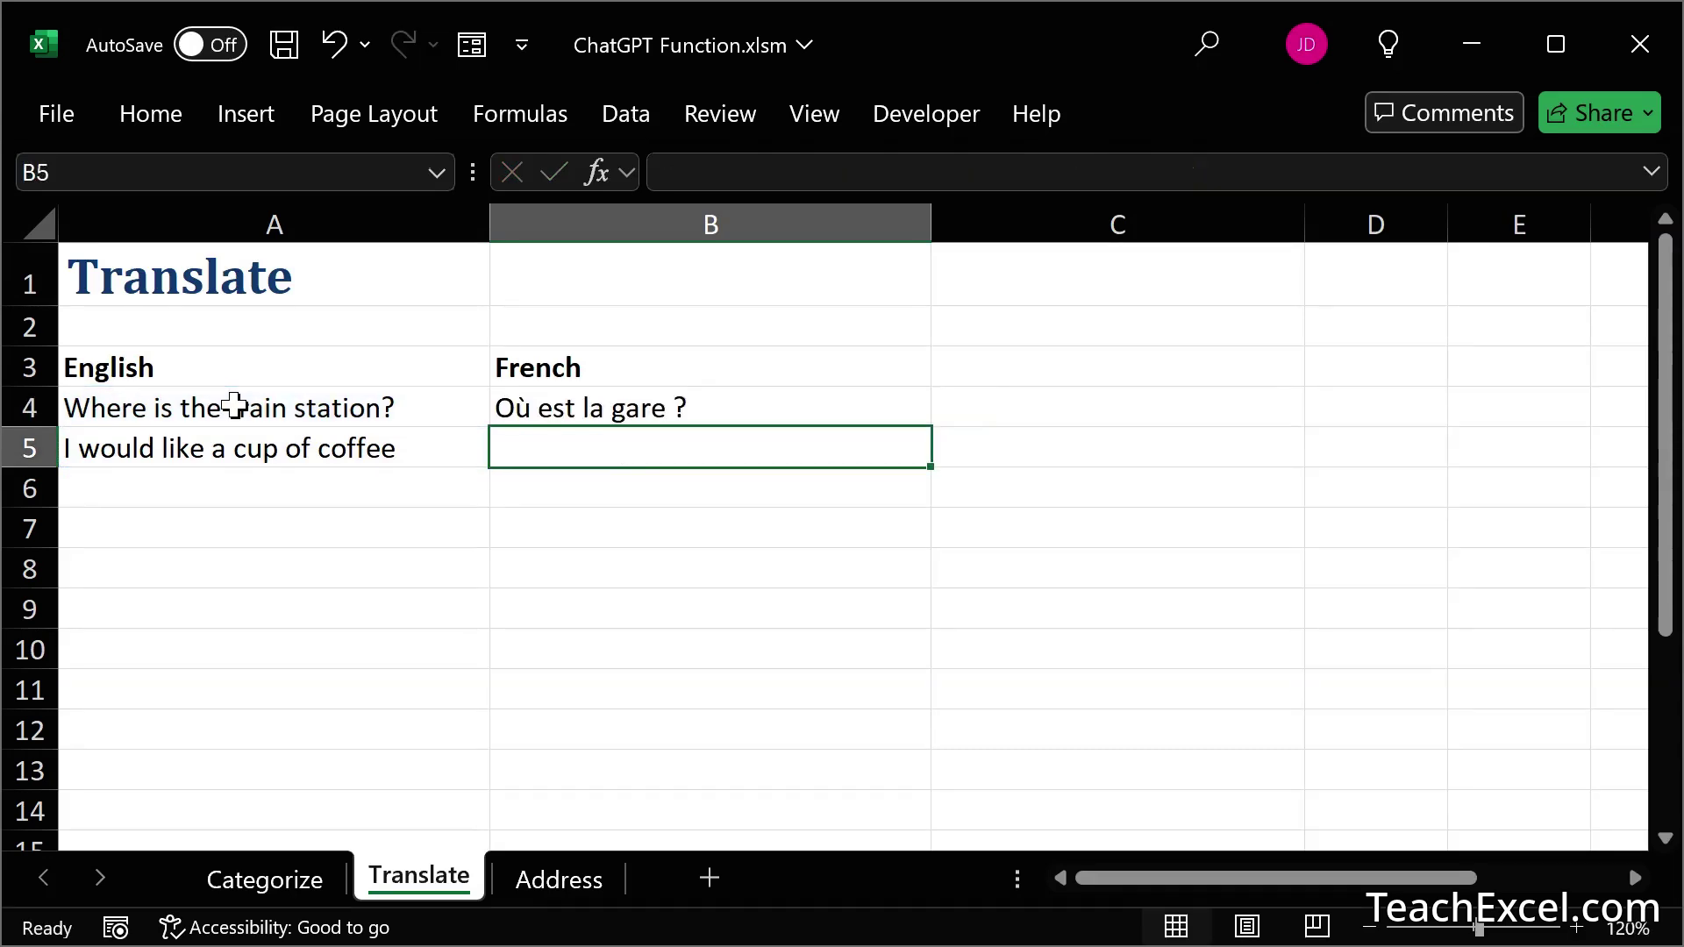
Copy the translation formula down to B5 to translate the second sentence.
left_click(851, 410)
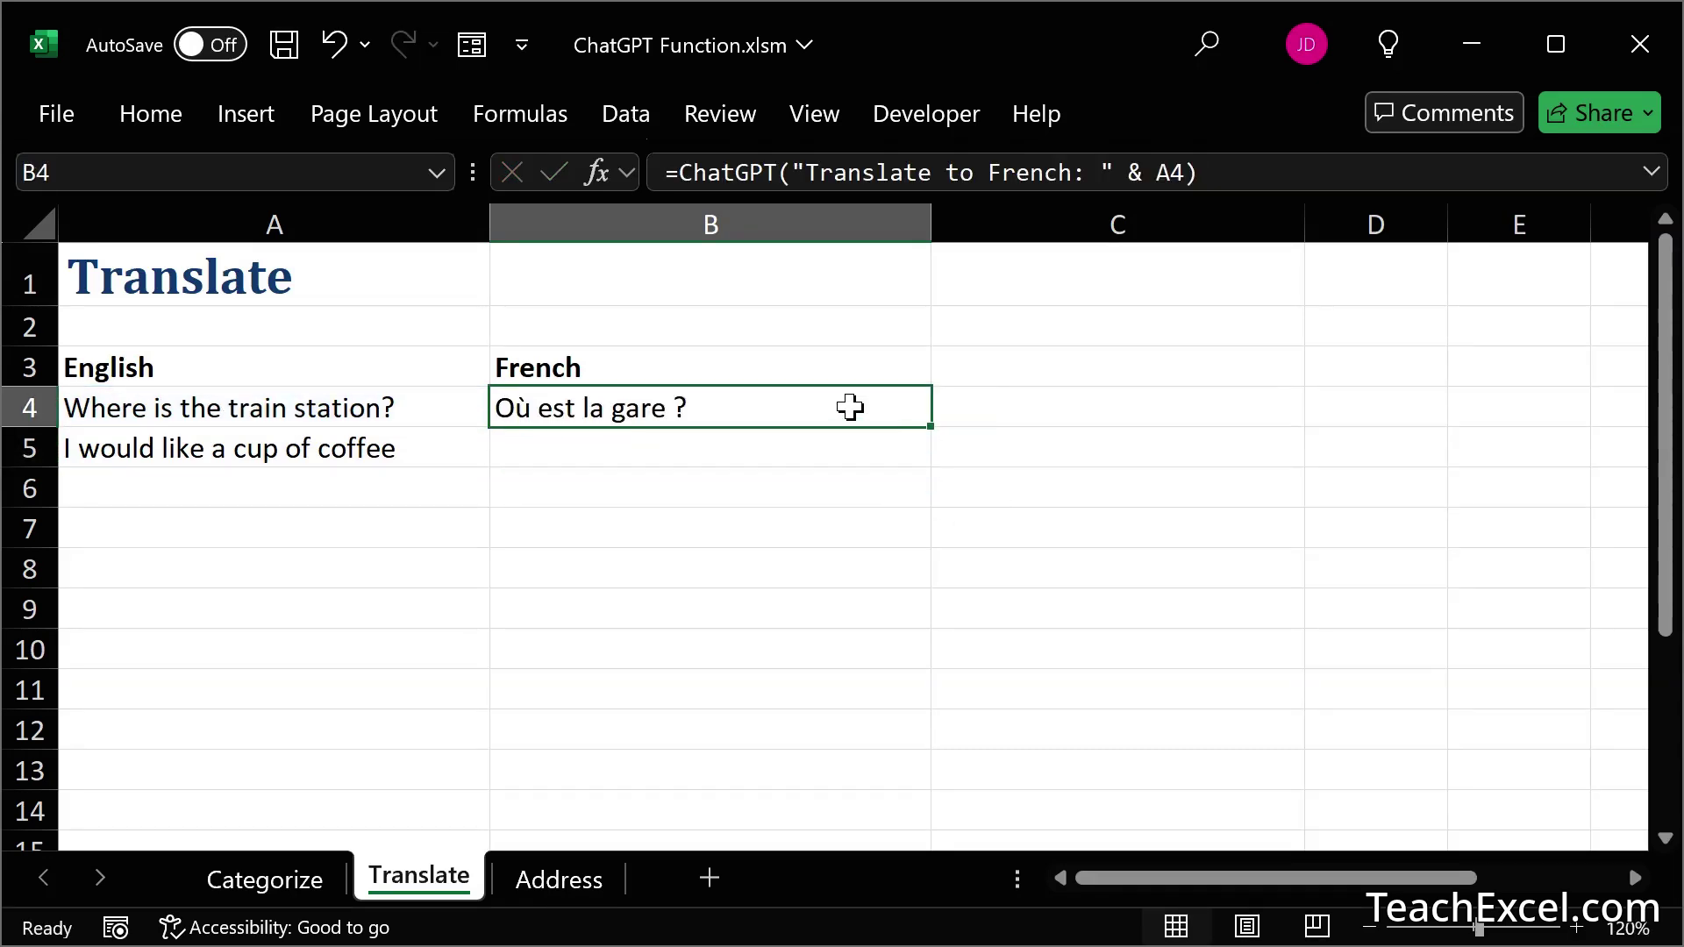
double_click(931, 427)
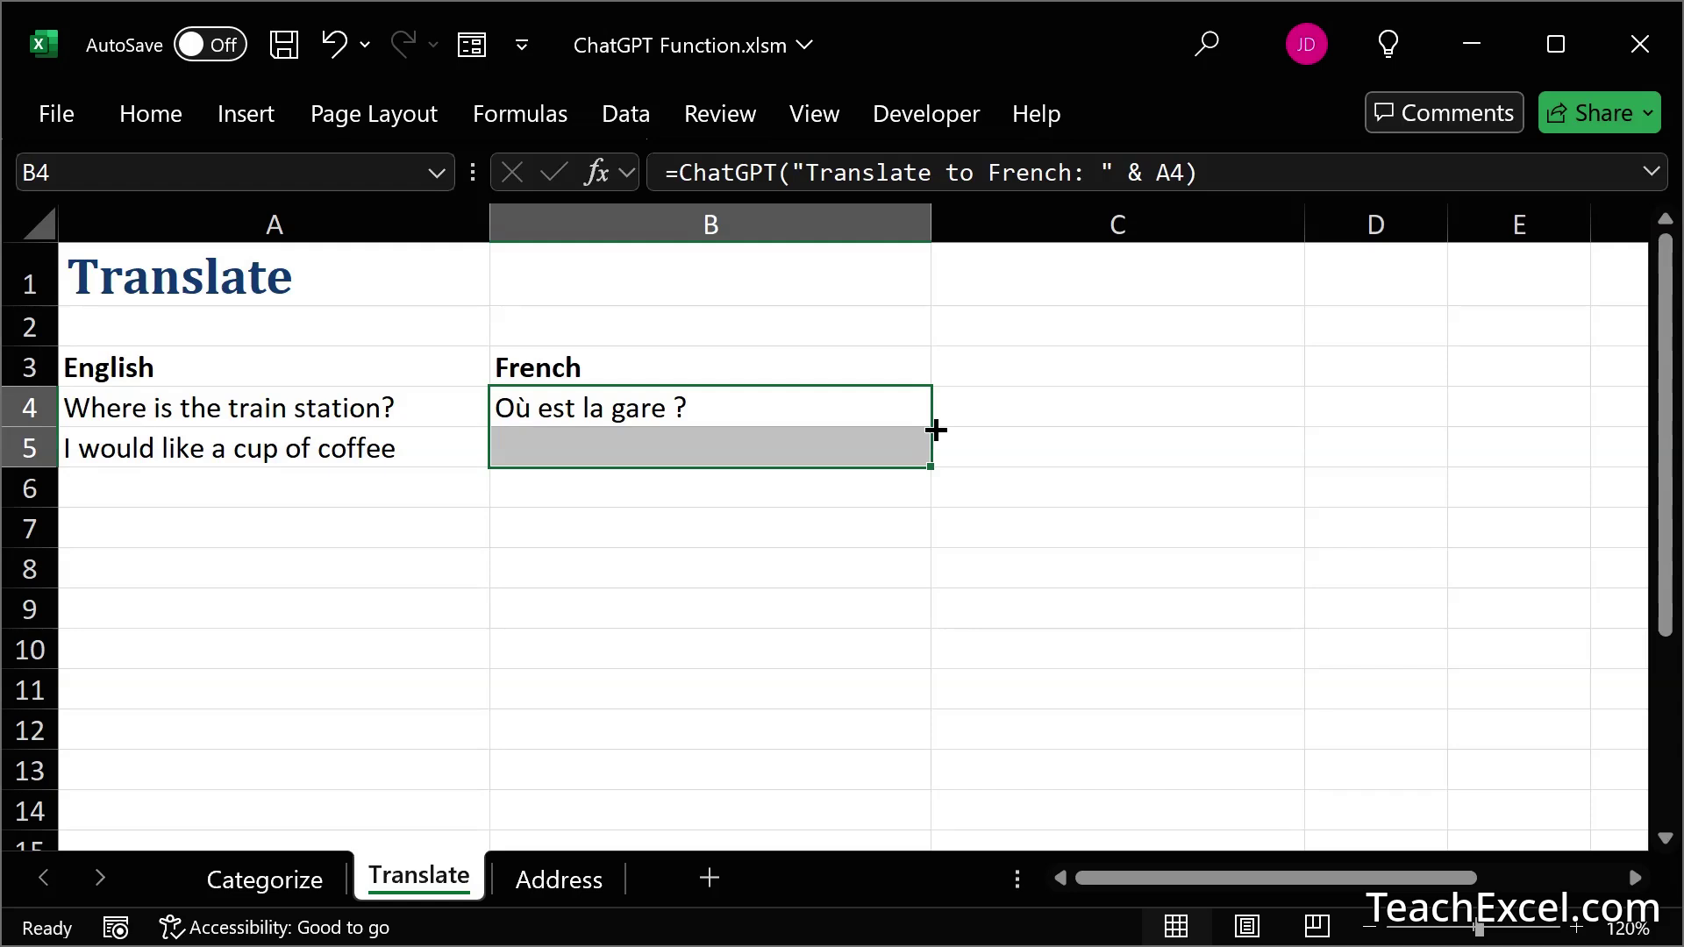
left_click(749, 484)
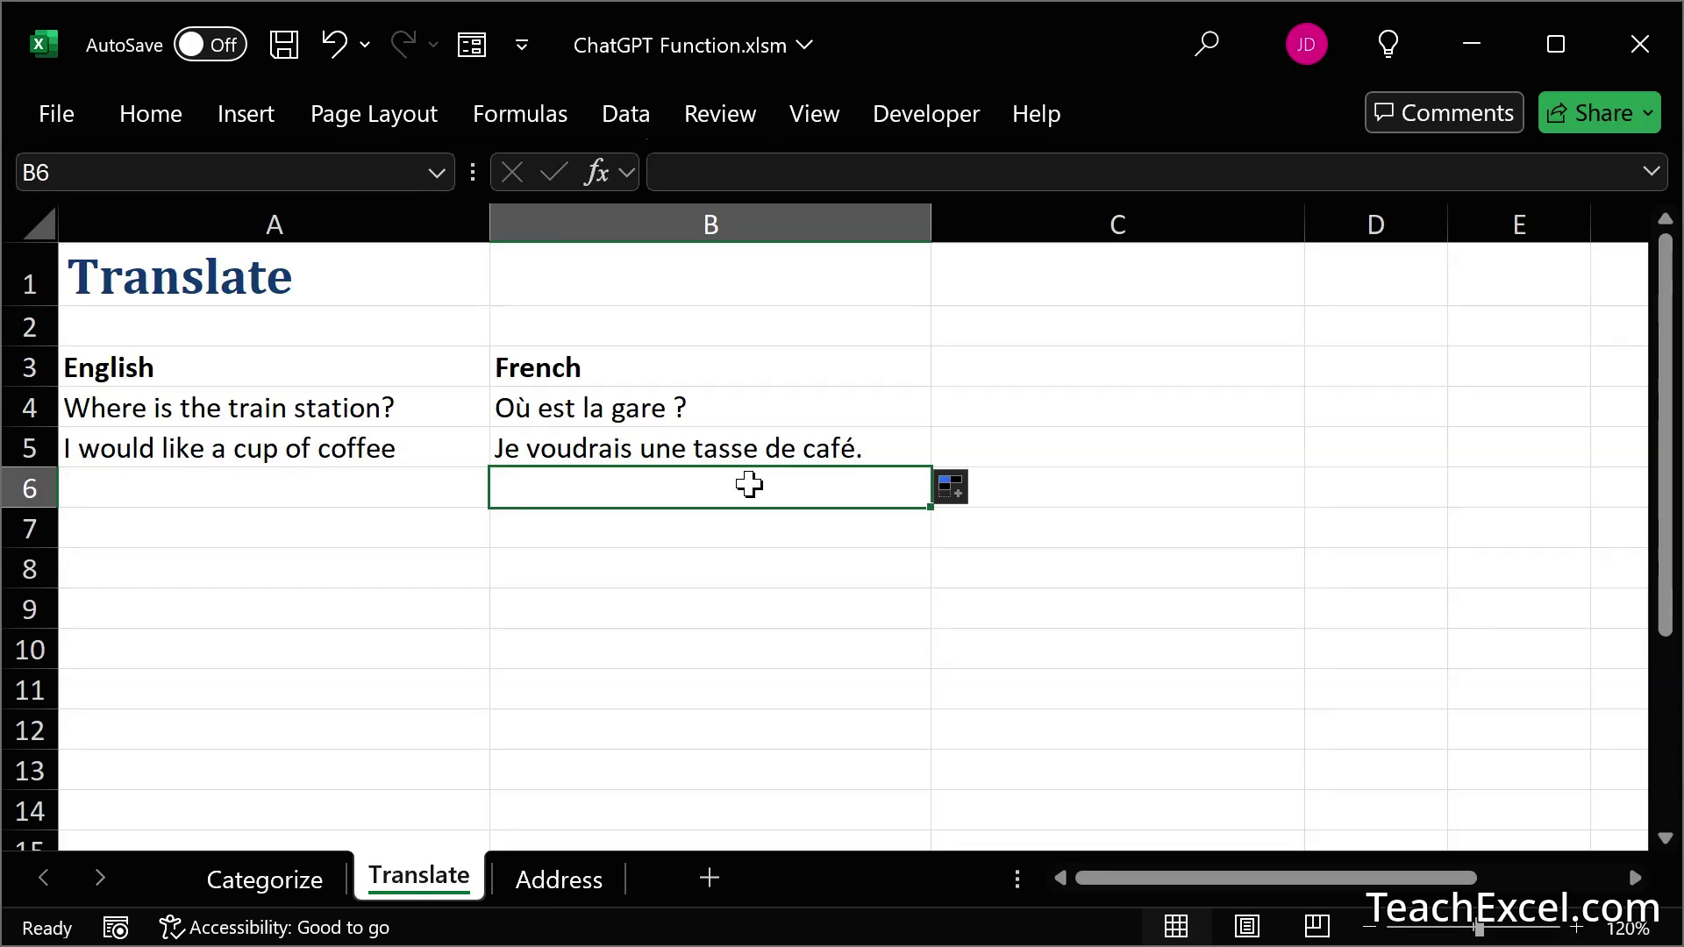
On the Address sheet, enter =ChatGPT("Extract the street from this address: " & A4) in B4, returning Main St.
left_click(551, 880)
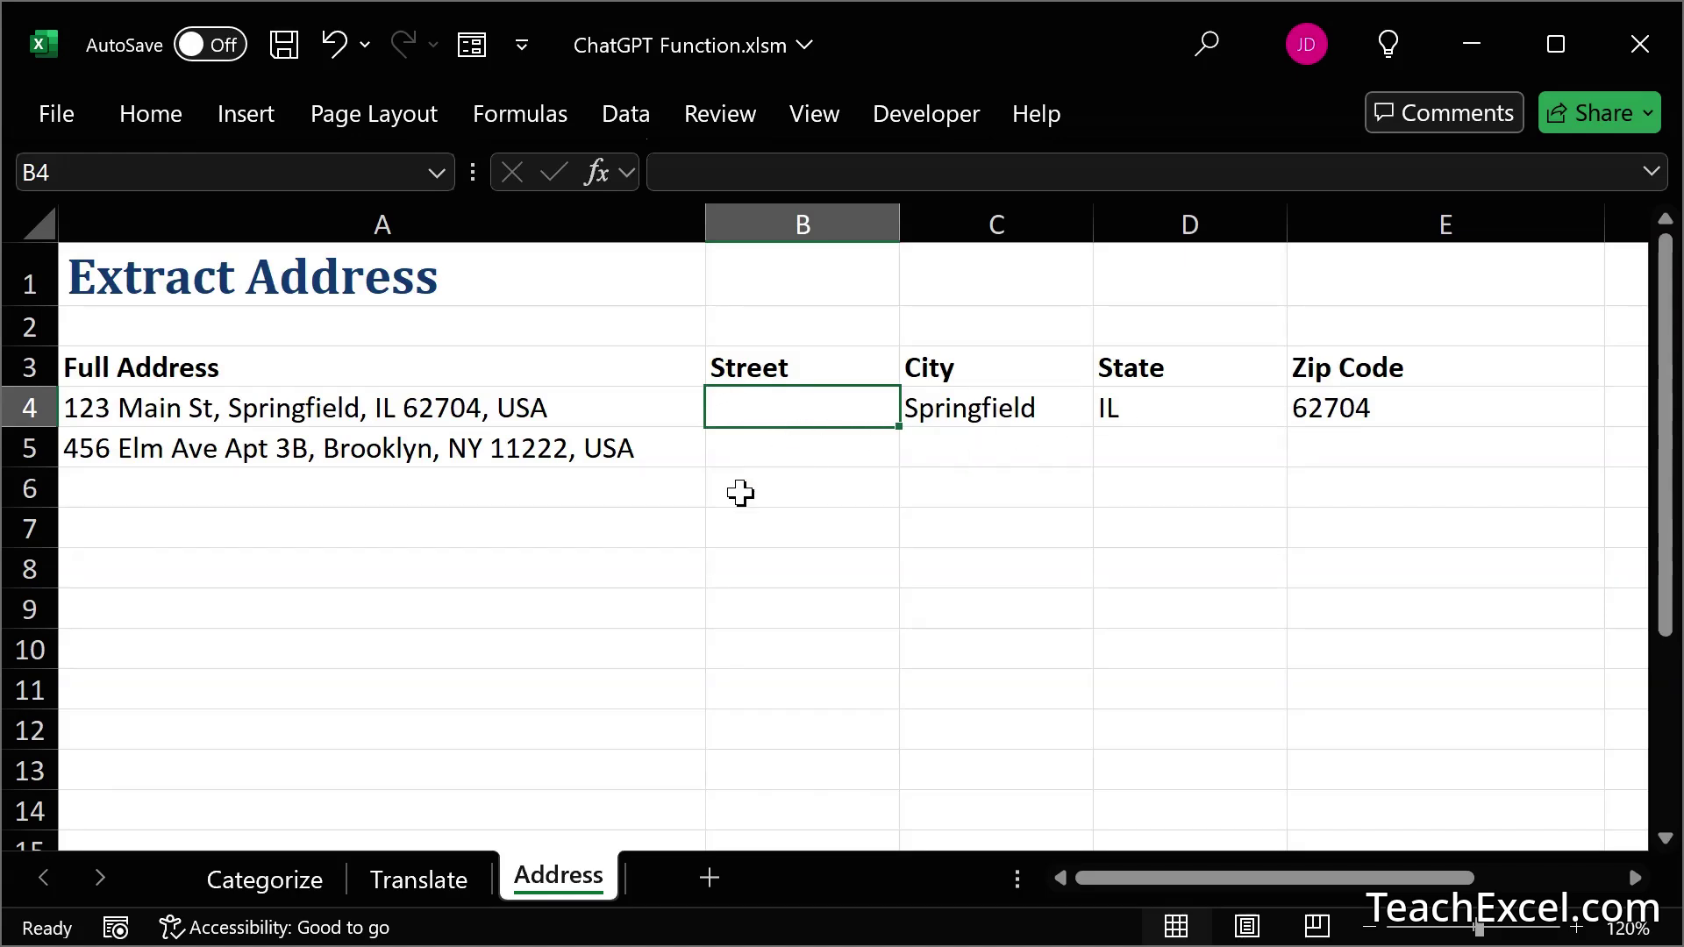
type("=ch")
key("Down")
key("Tab")
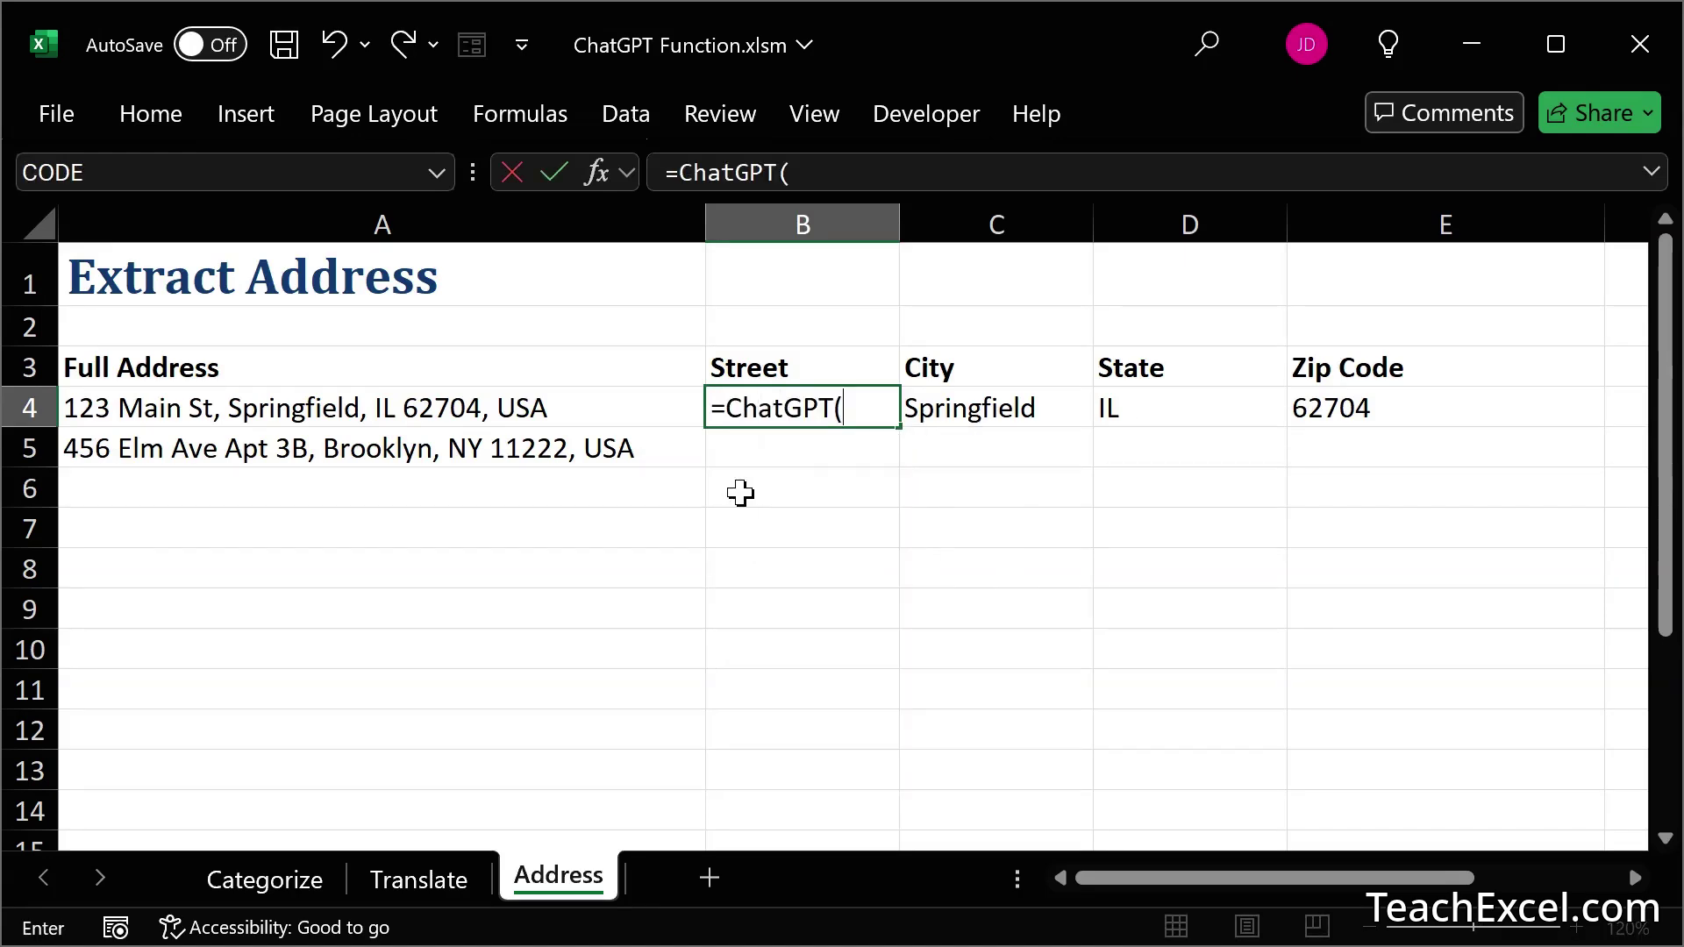
type("\"Extract")
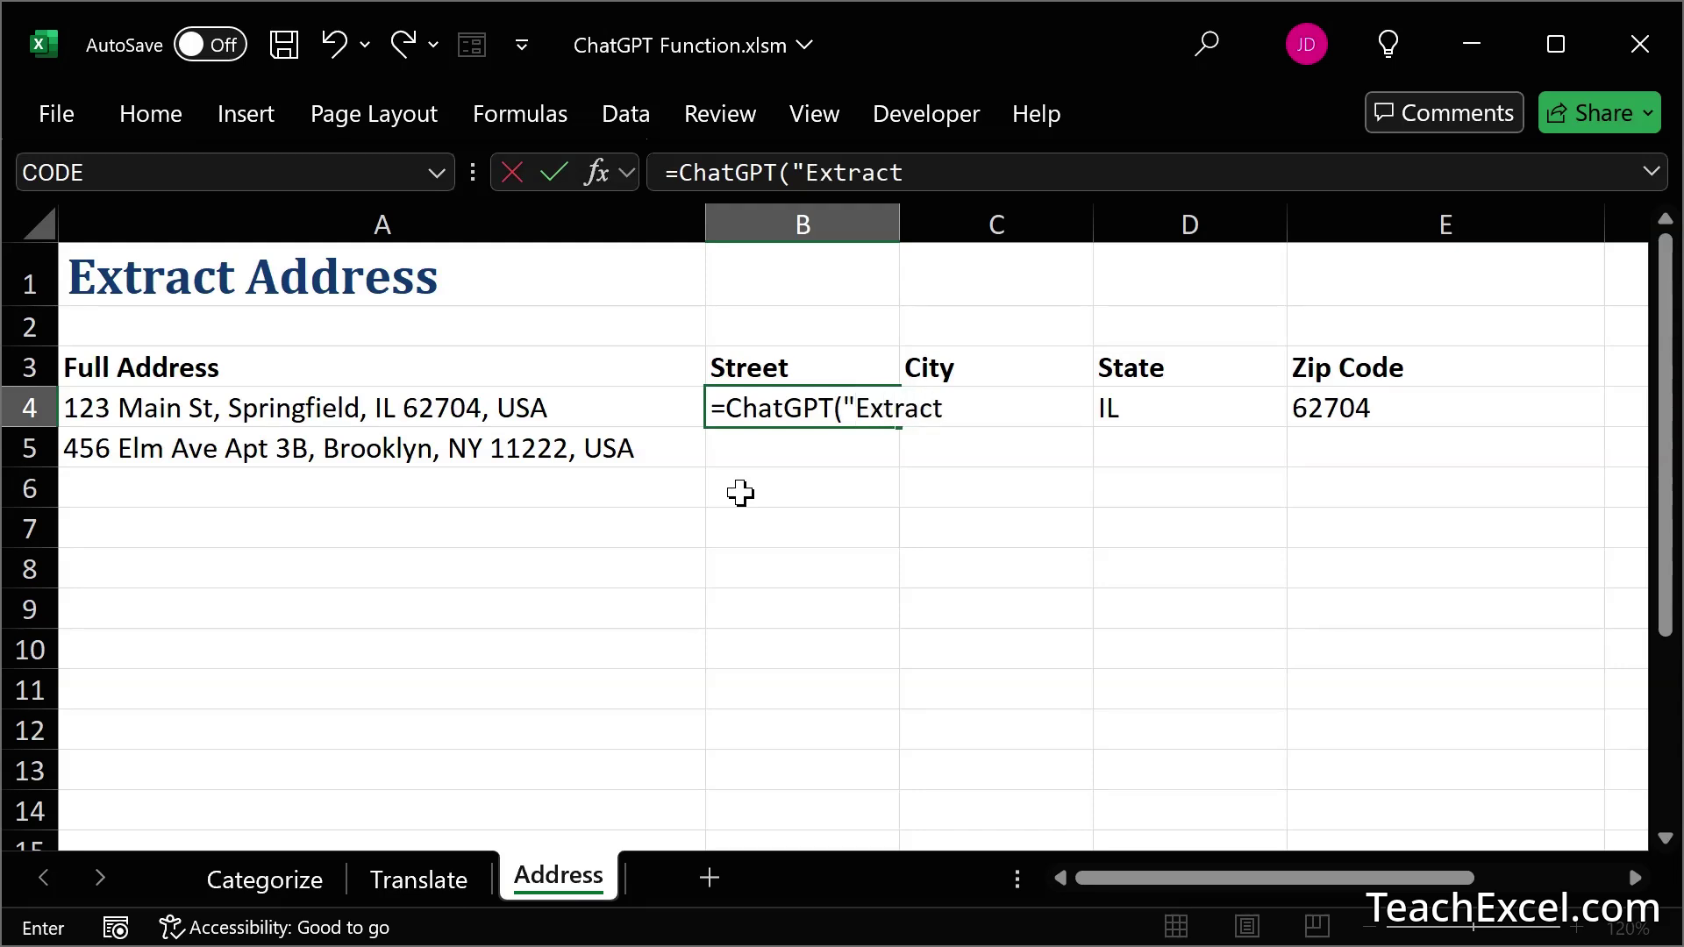
type(" the street ")
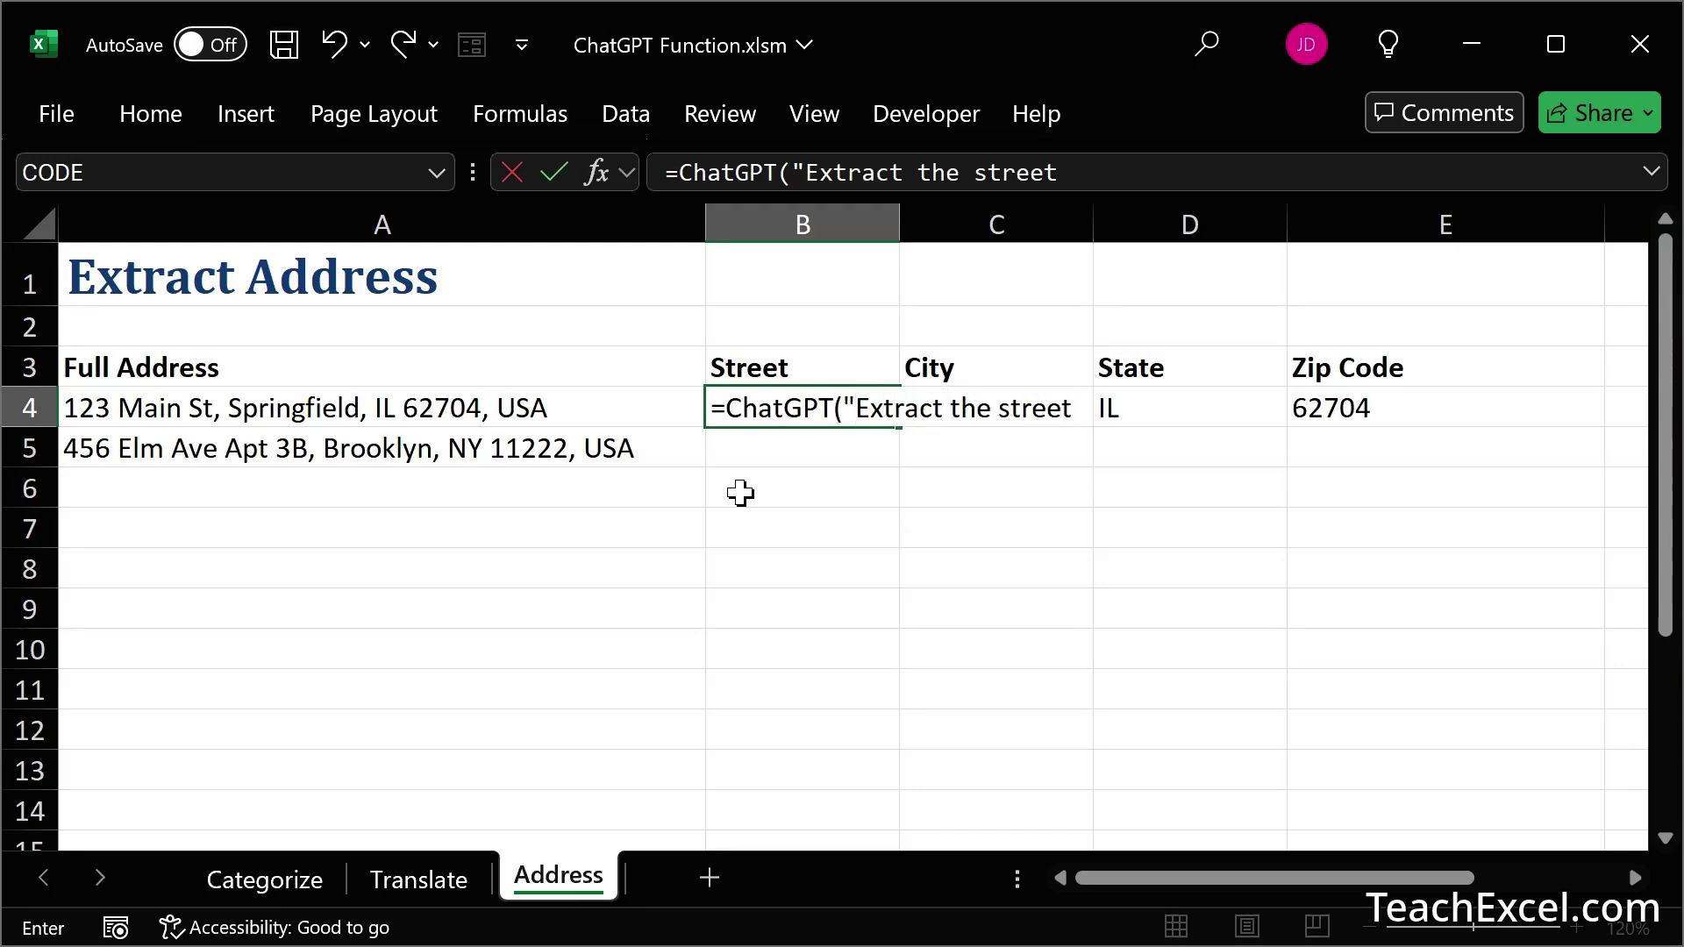
type("from this a")
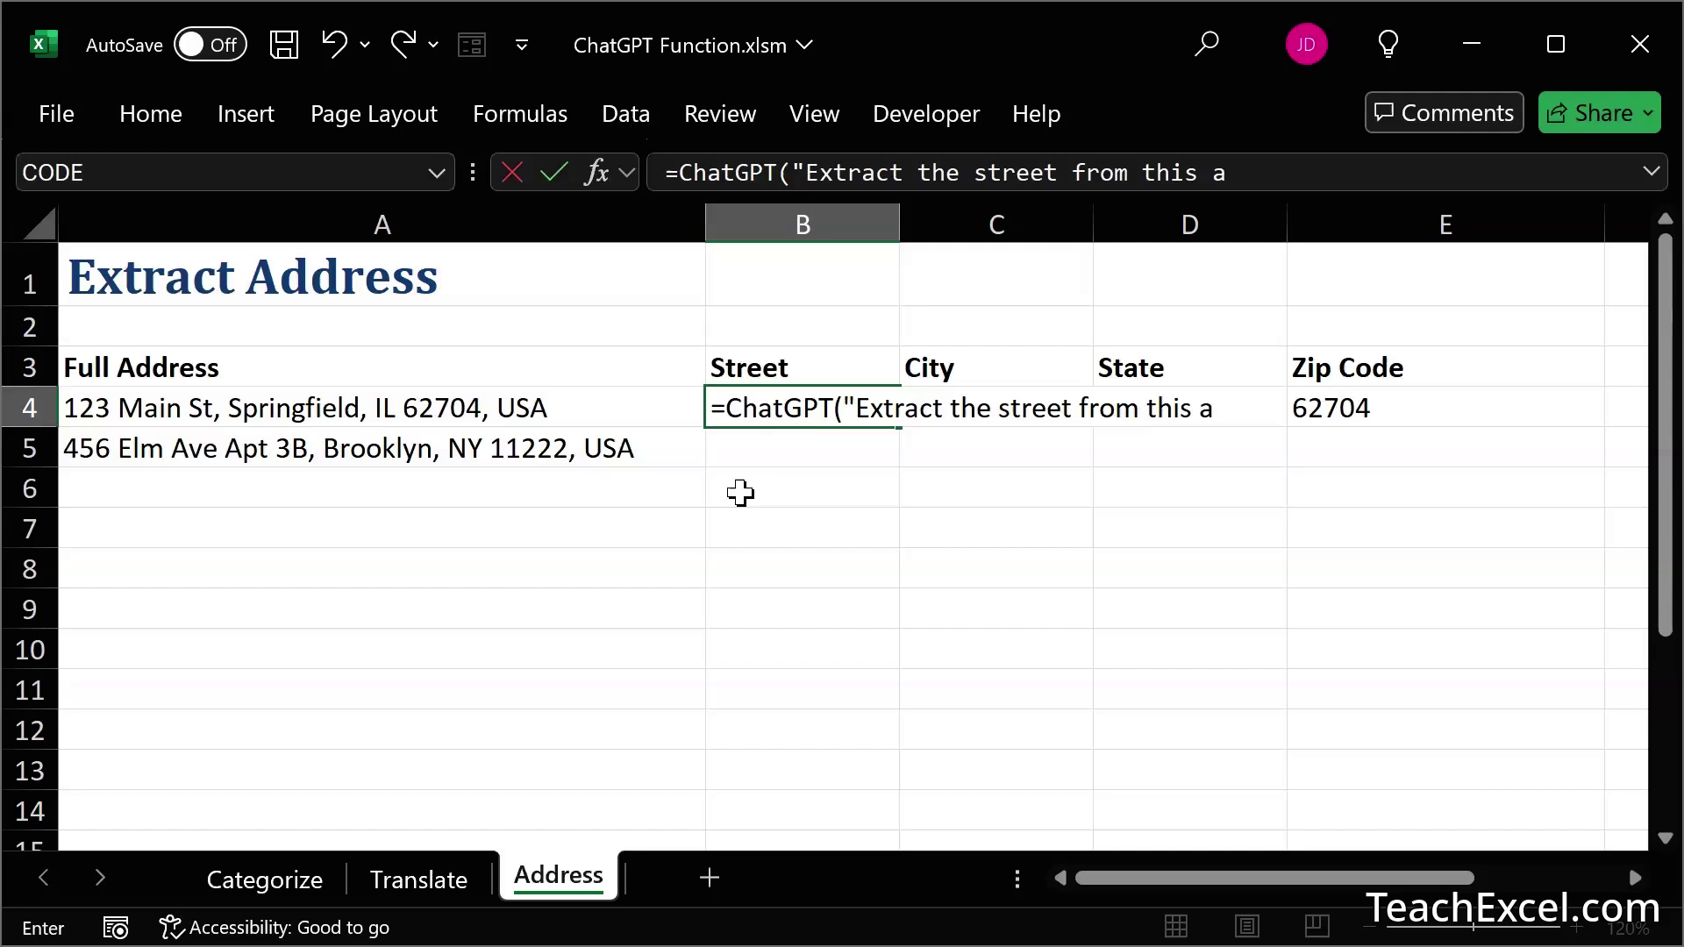
type("ddress:")
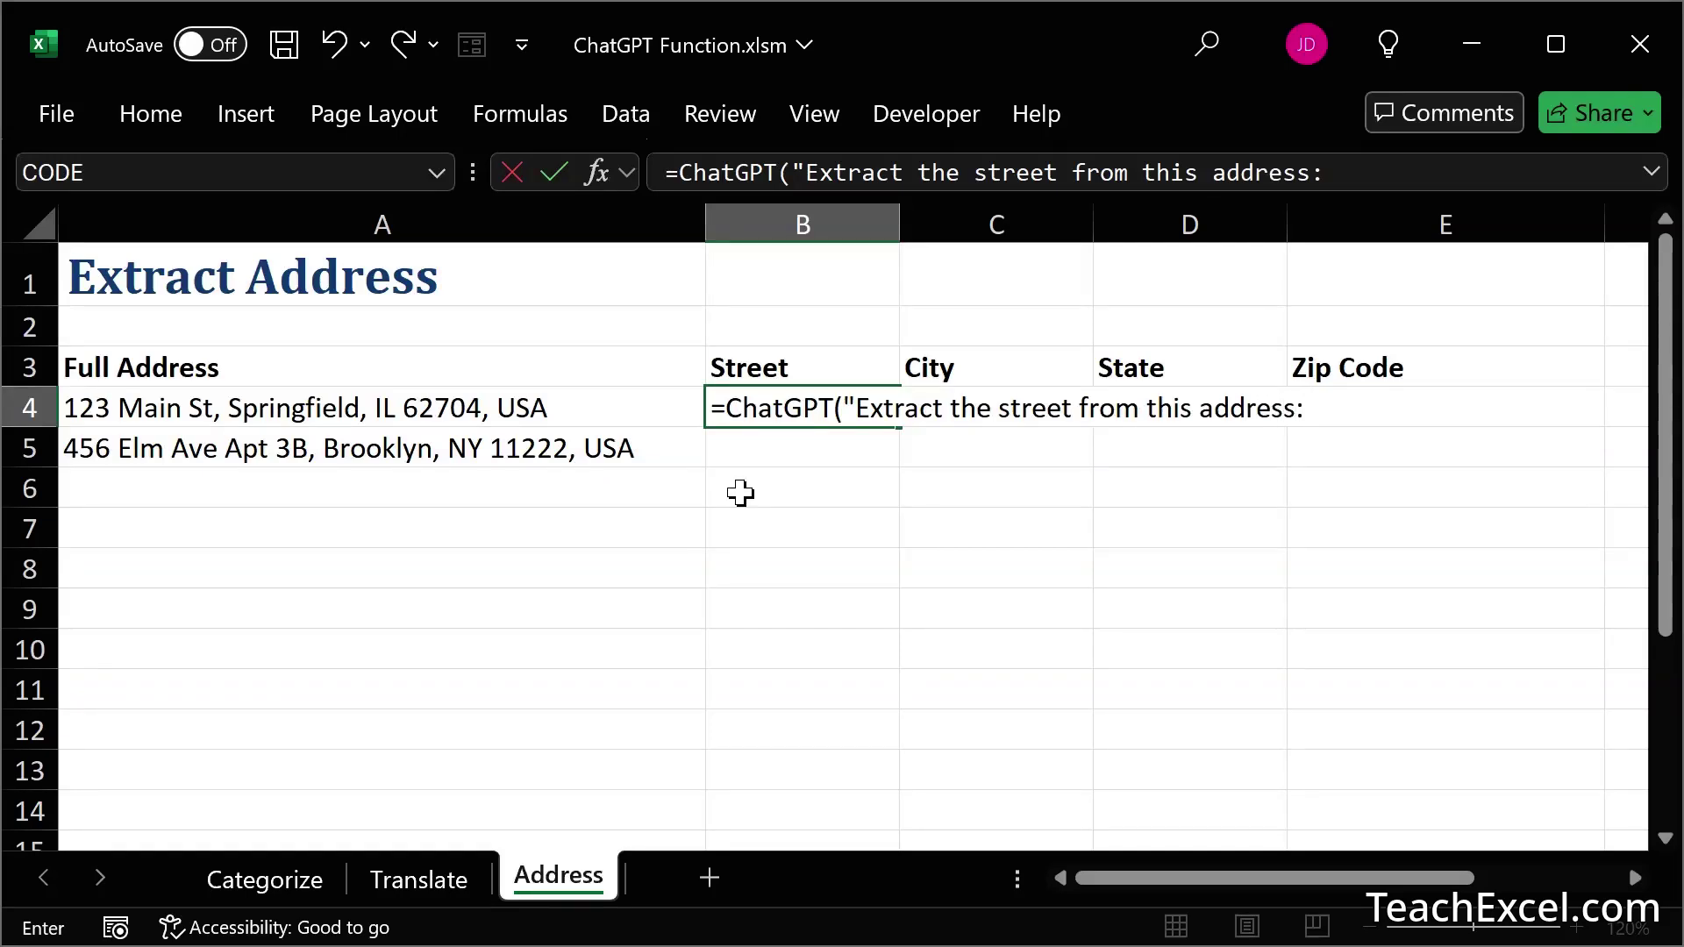
type(" \" &")
left_click(267, 409)
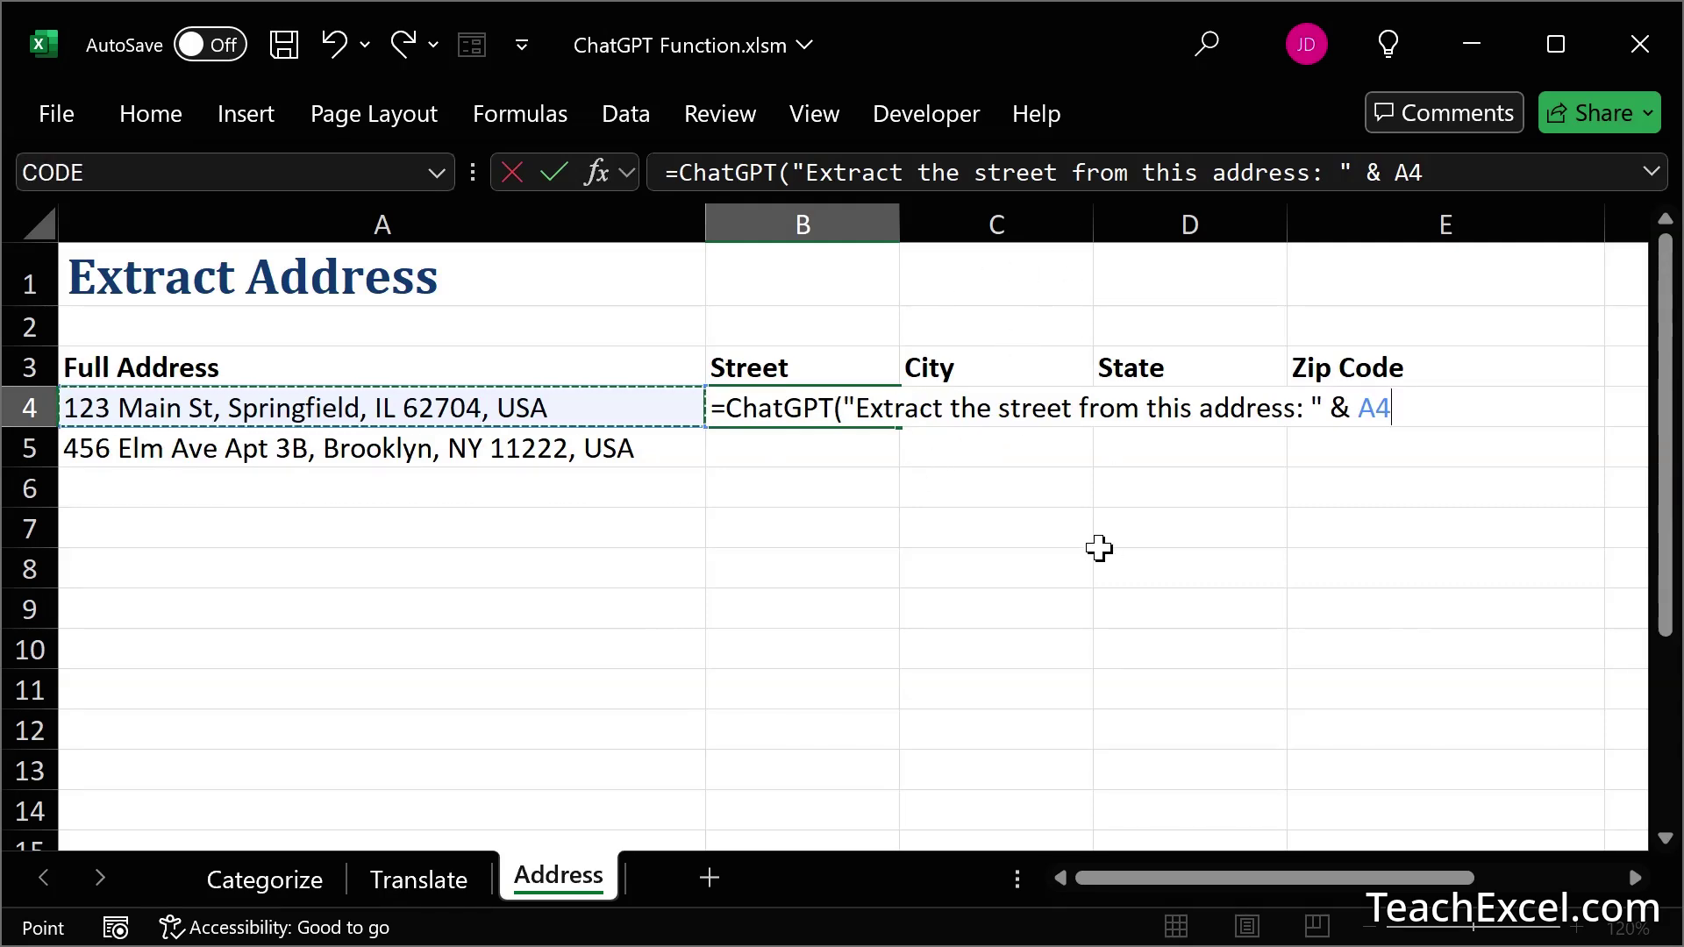
type(")")
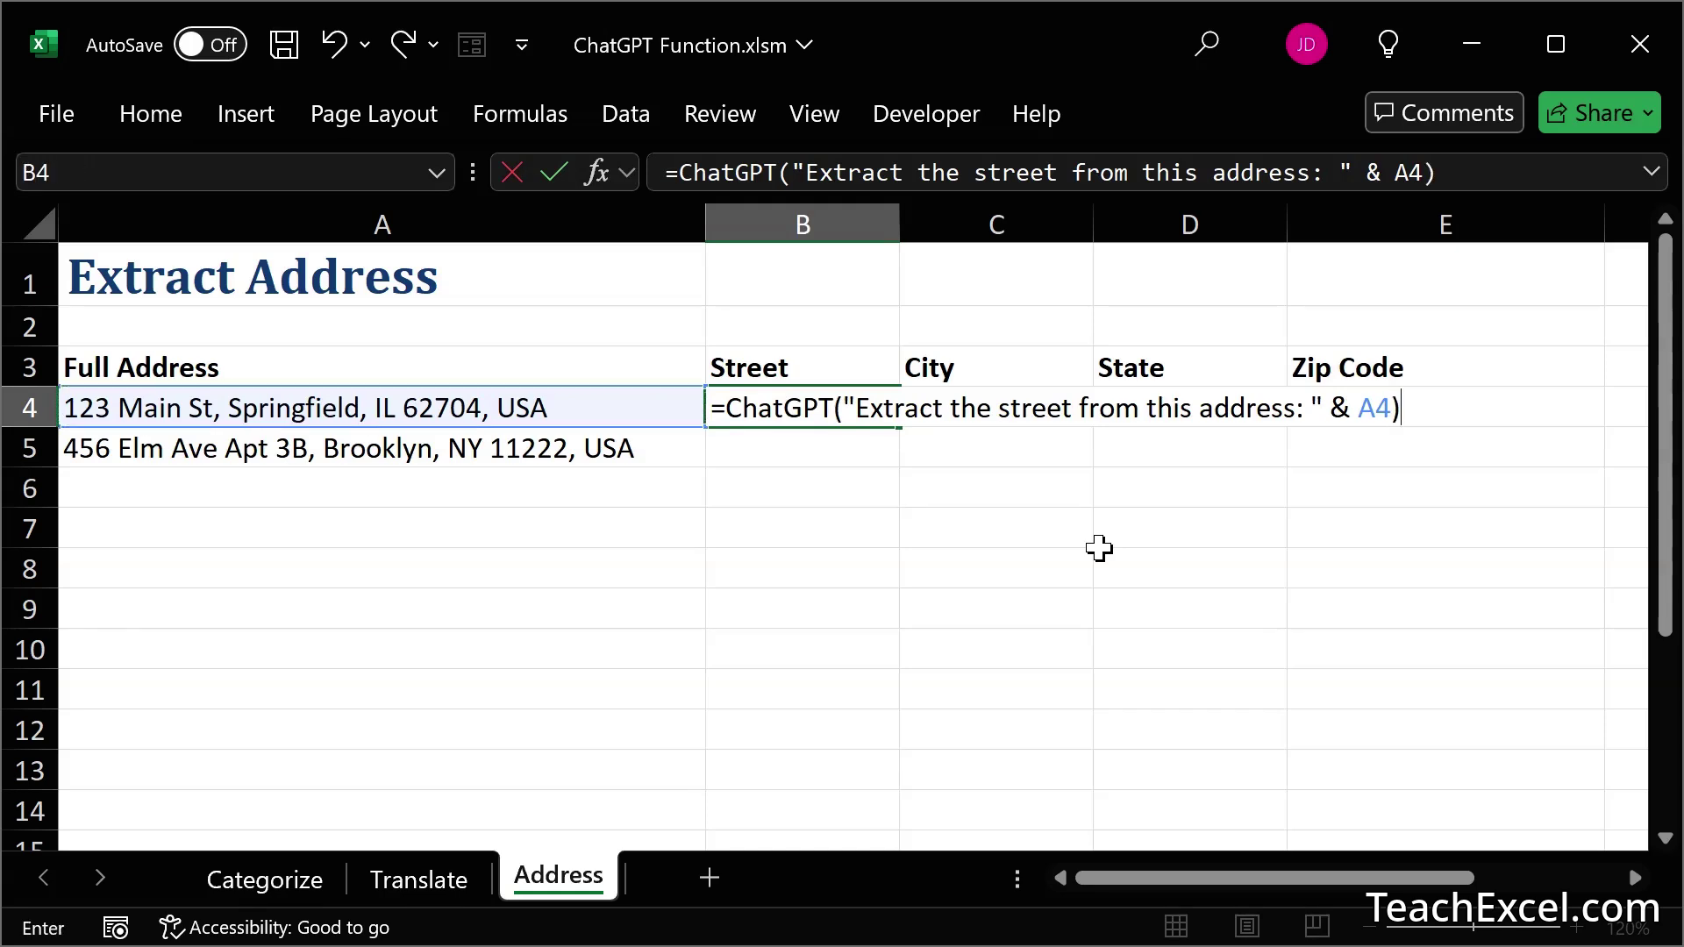
key("ctrl+Return")
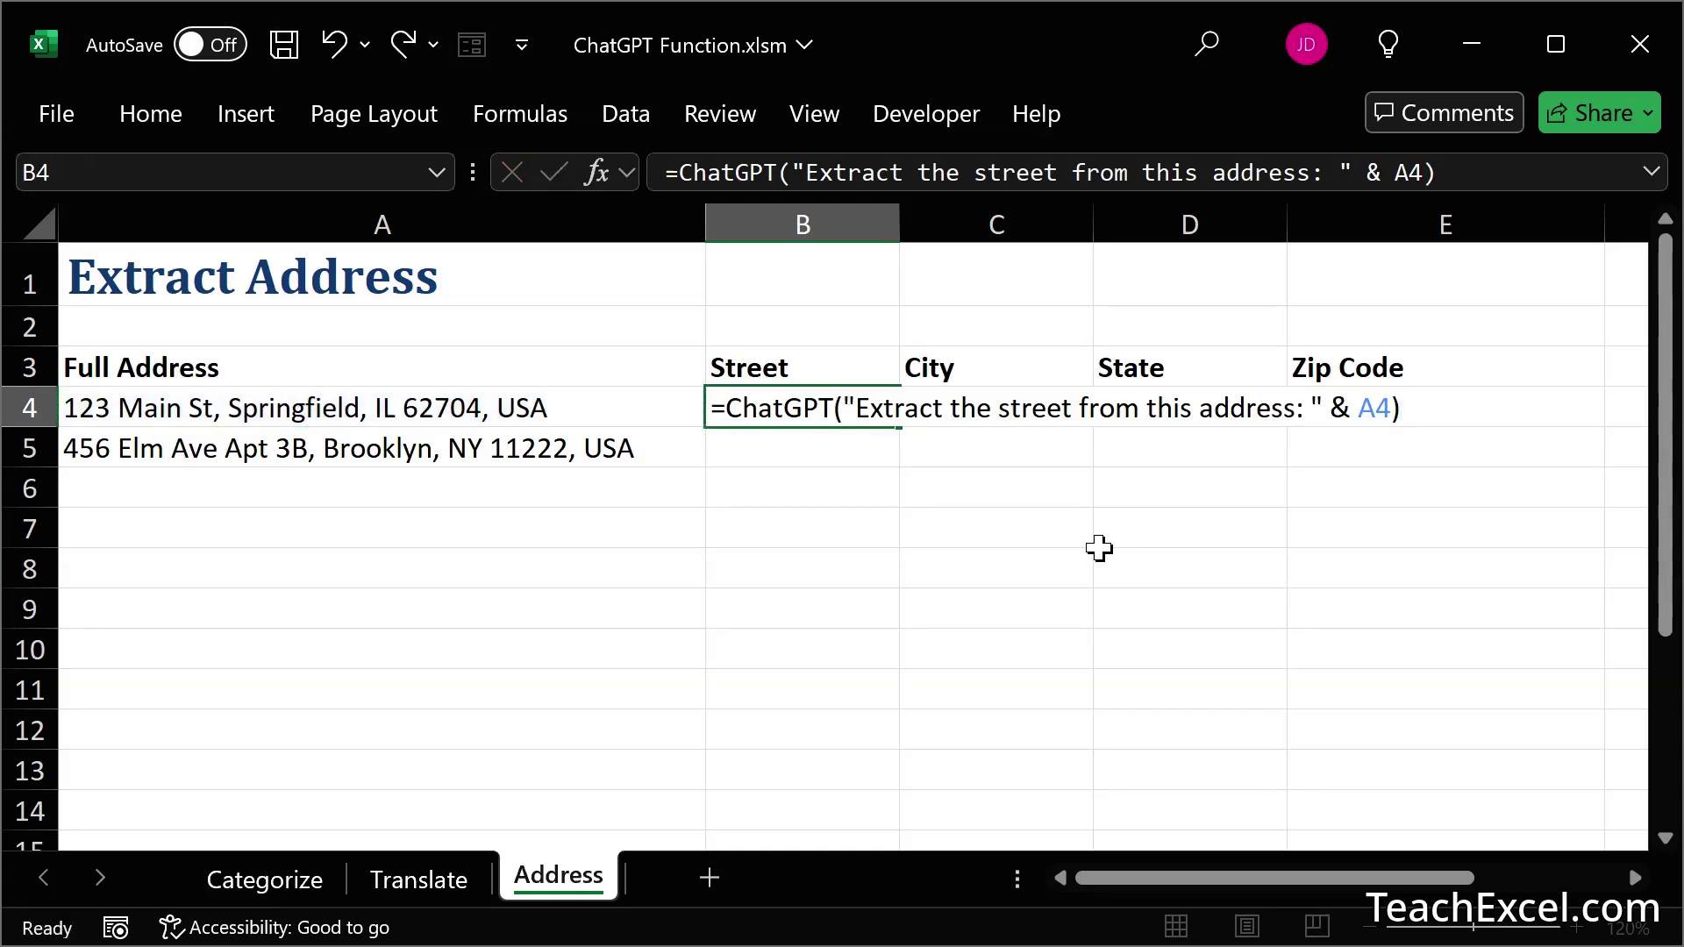
key("Down")
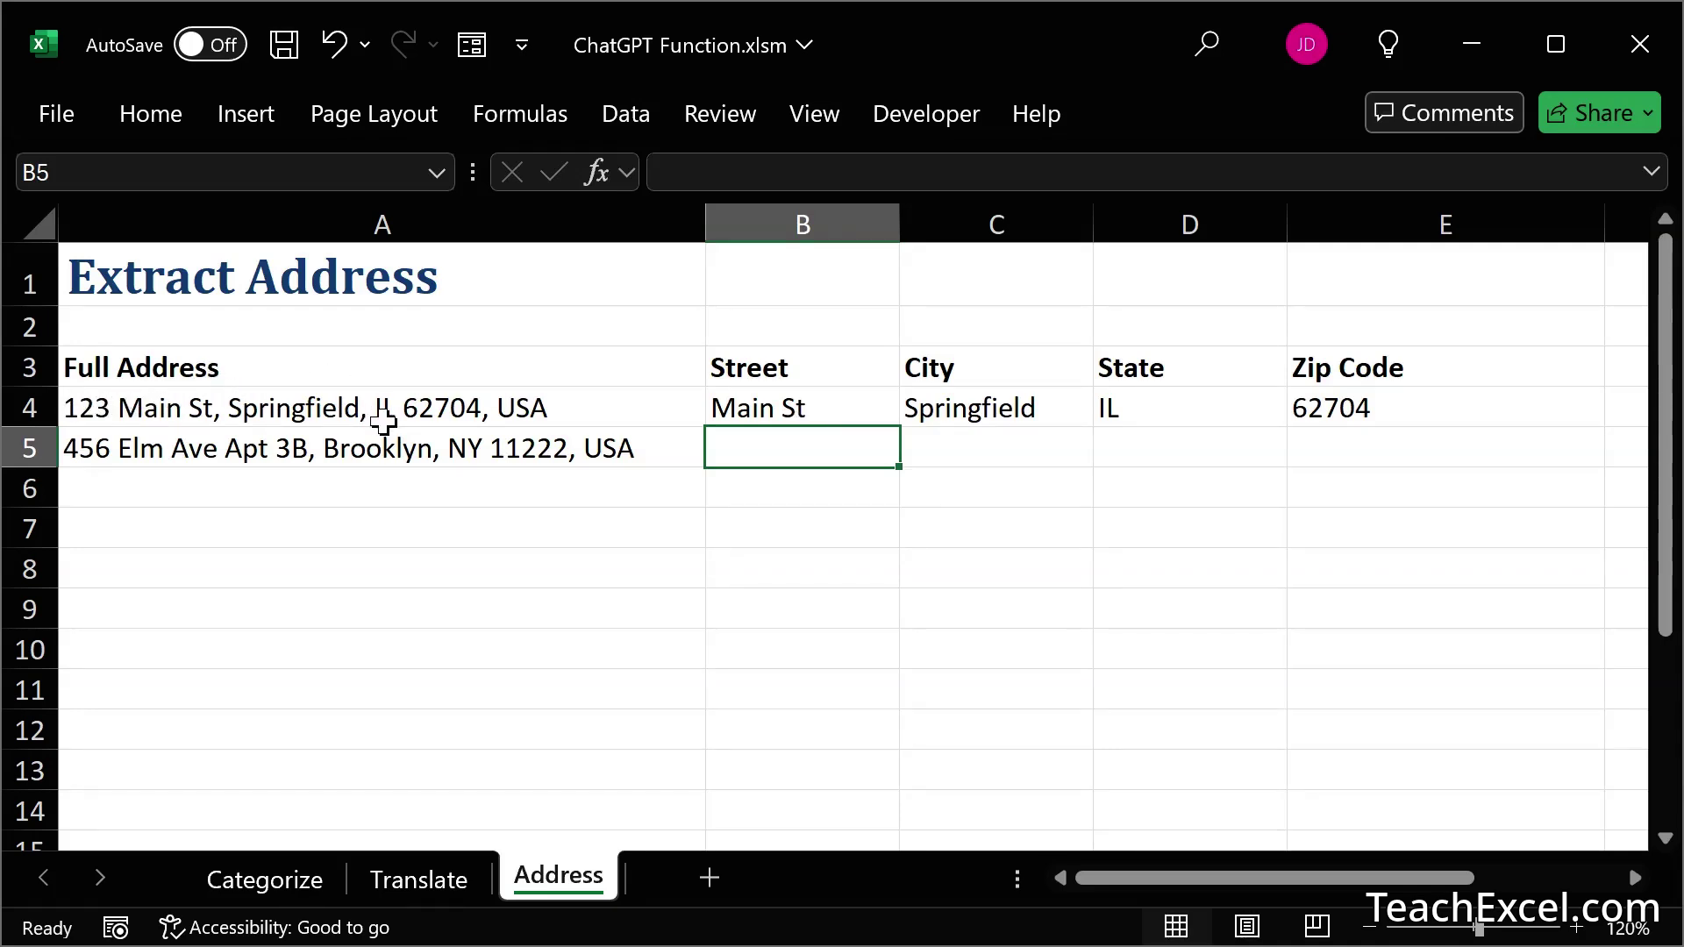
left_click(838, 408)
double_click(838, 408)
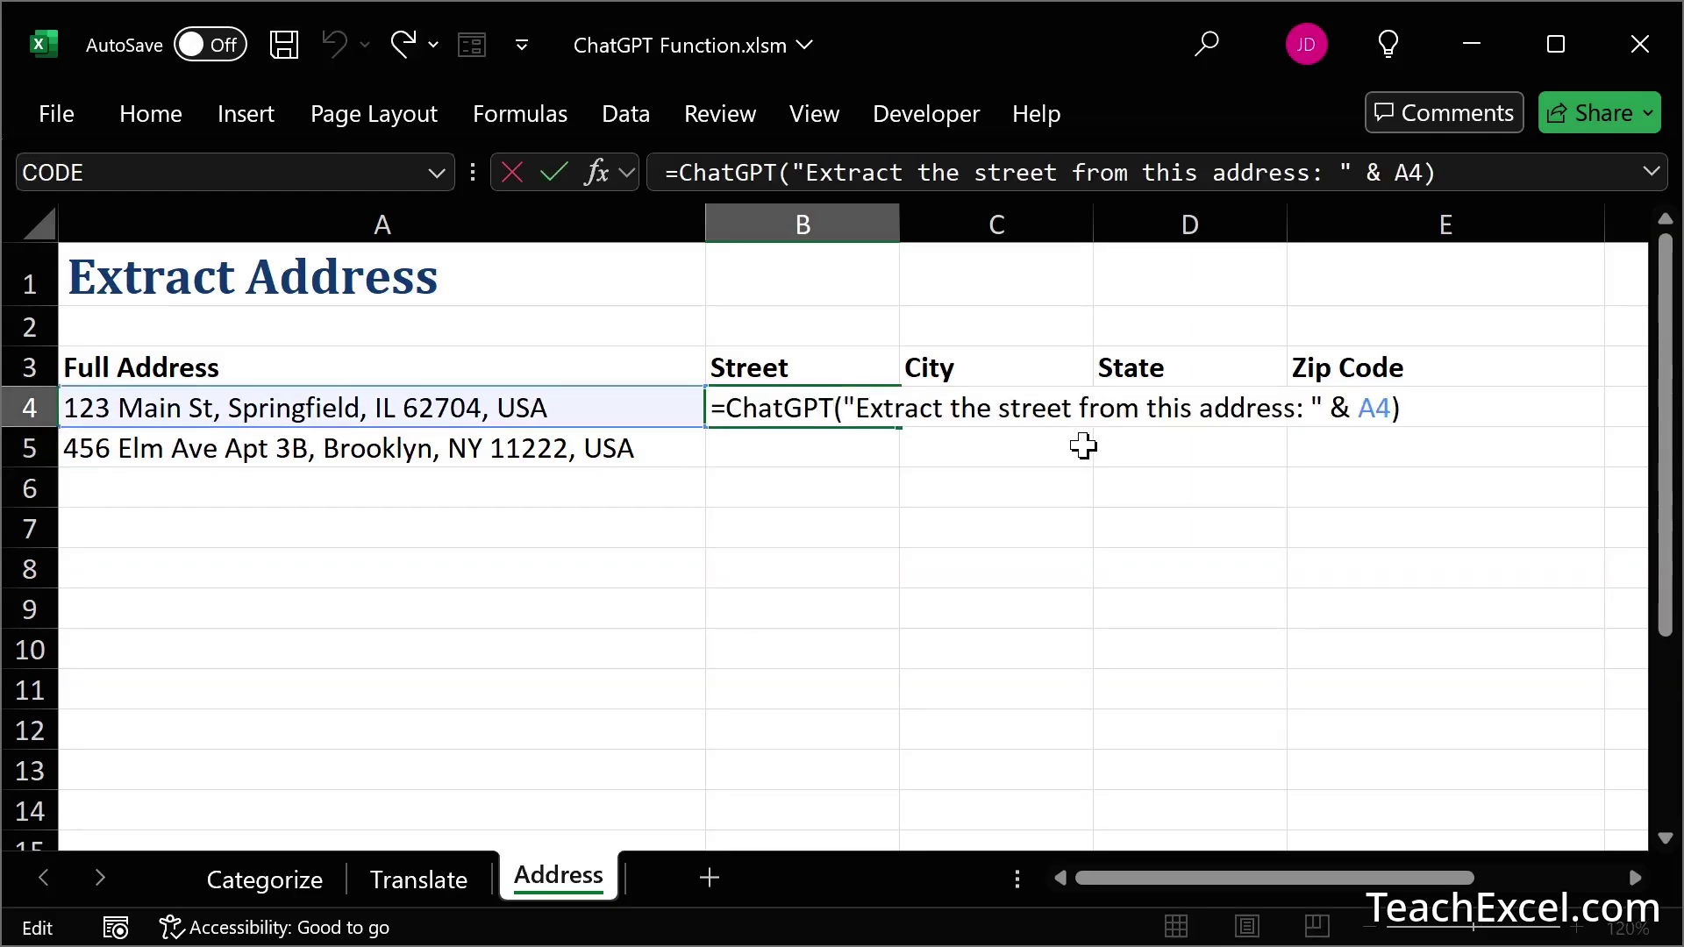
key("Escape")
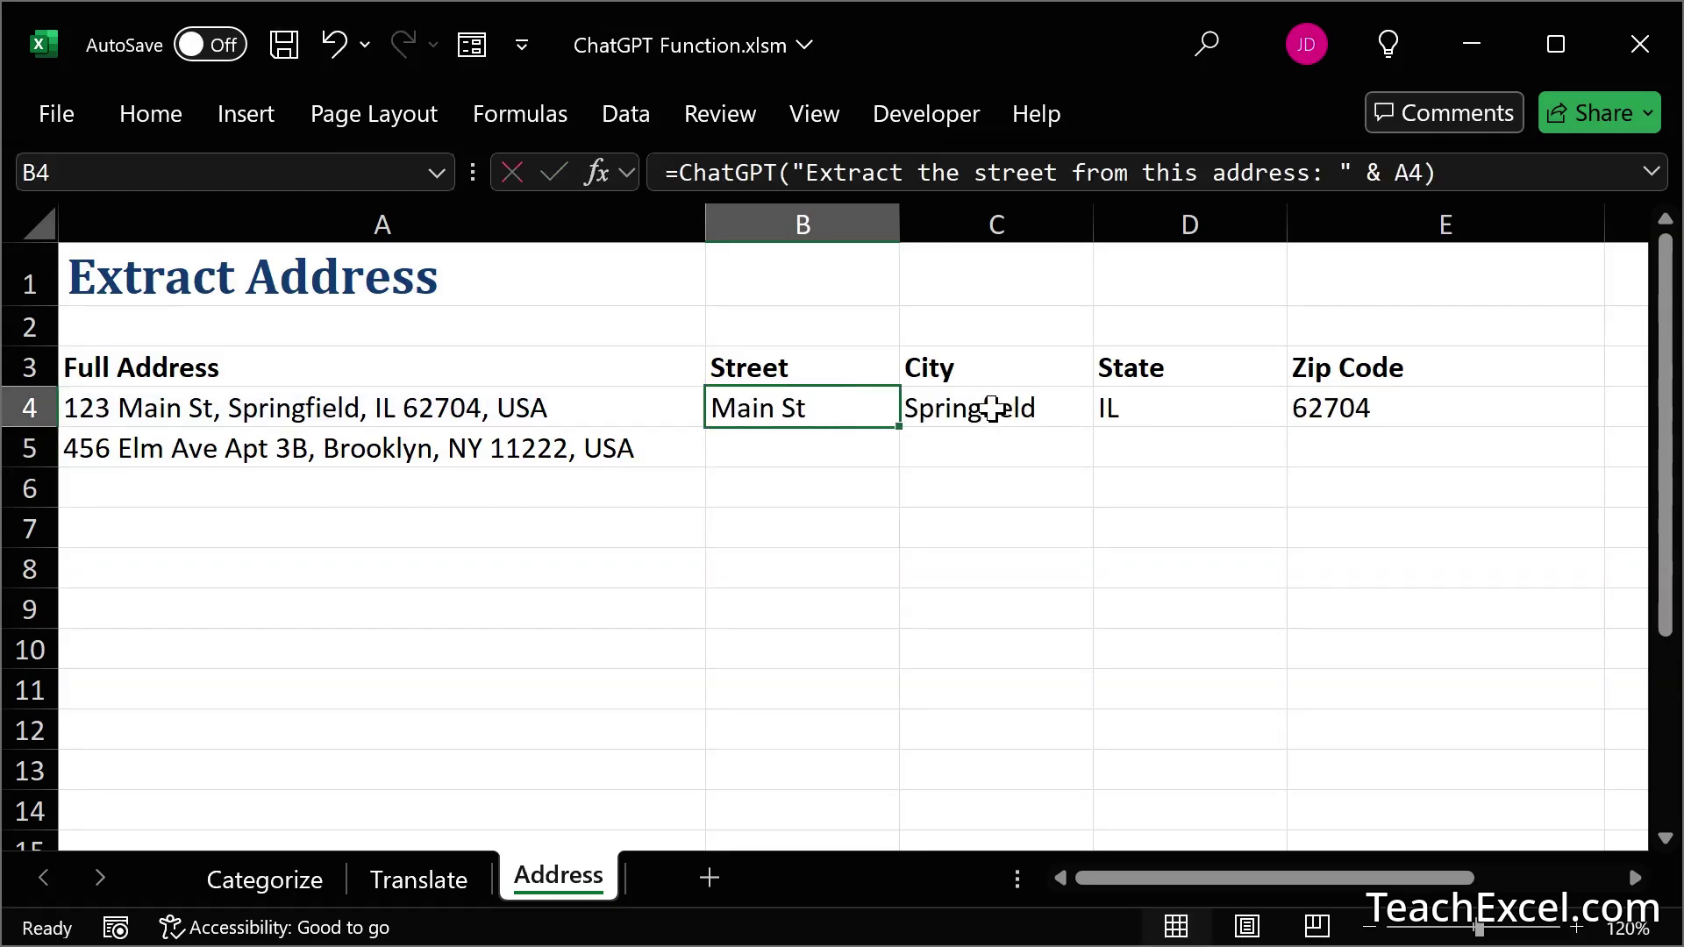
double_click(990, 408)
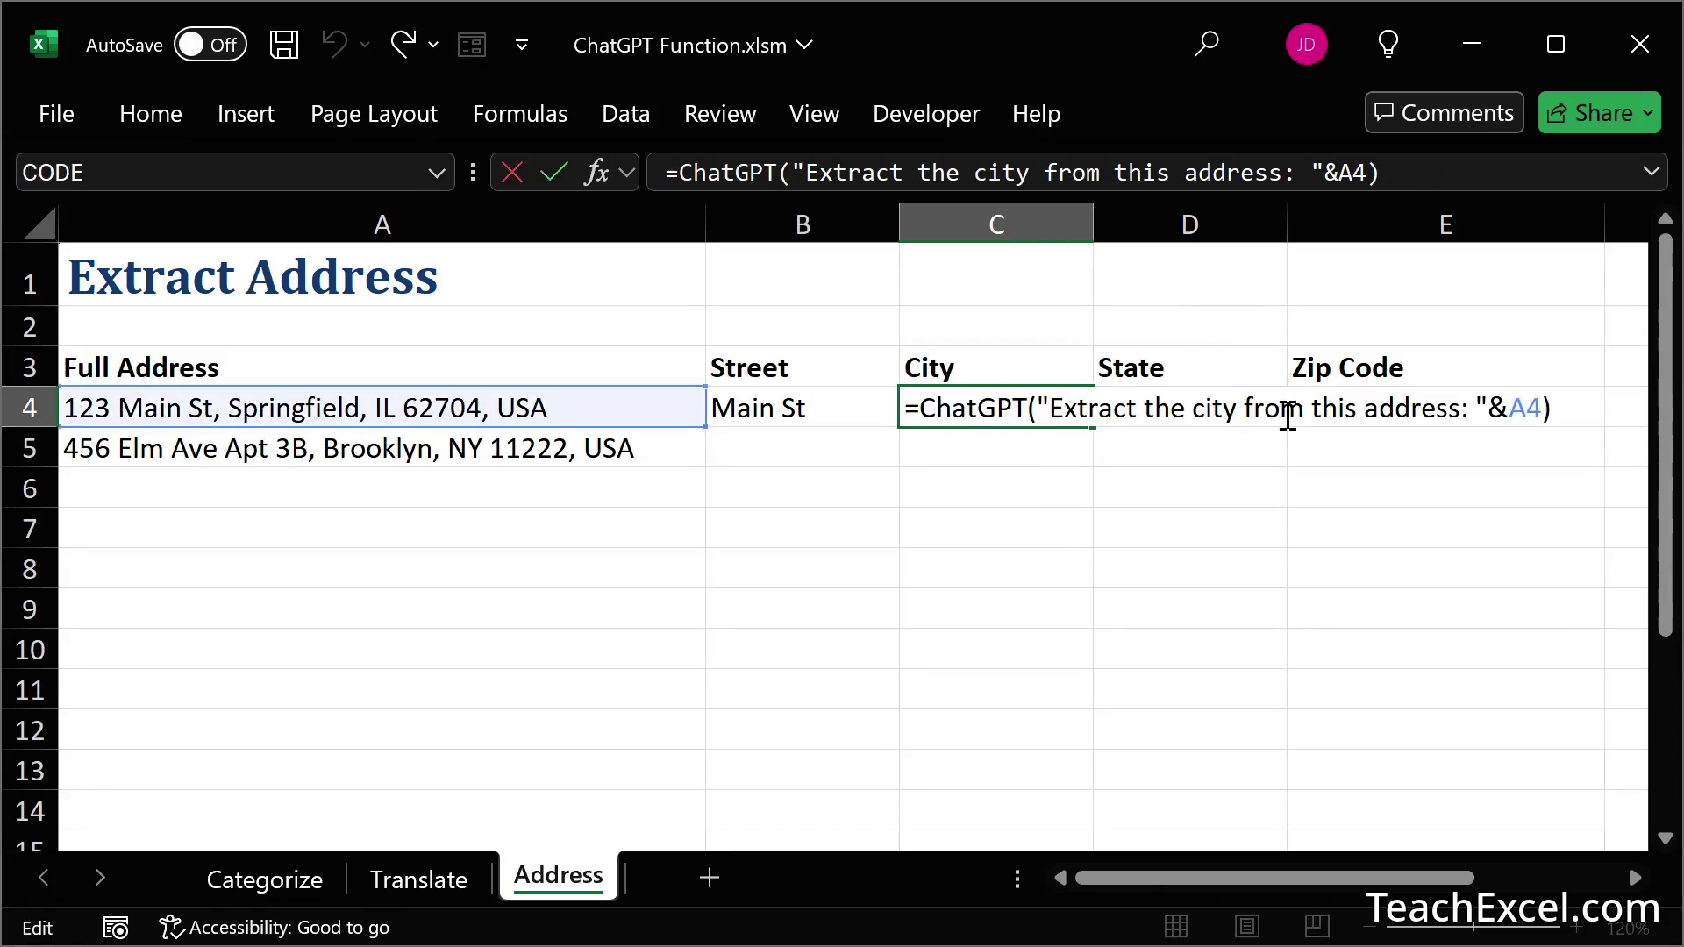
key("Escape")
left_click(1154, 407)
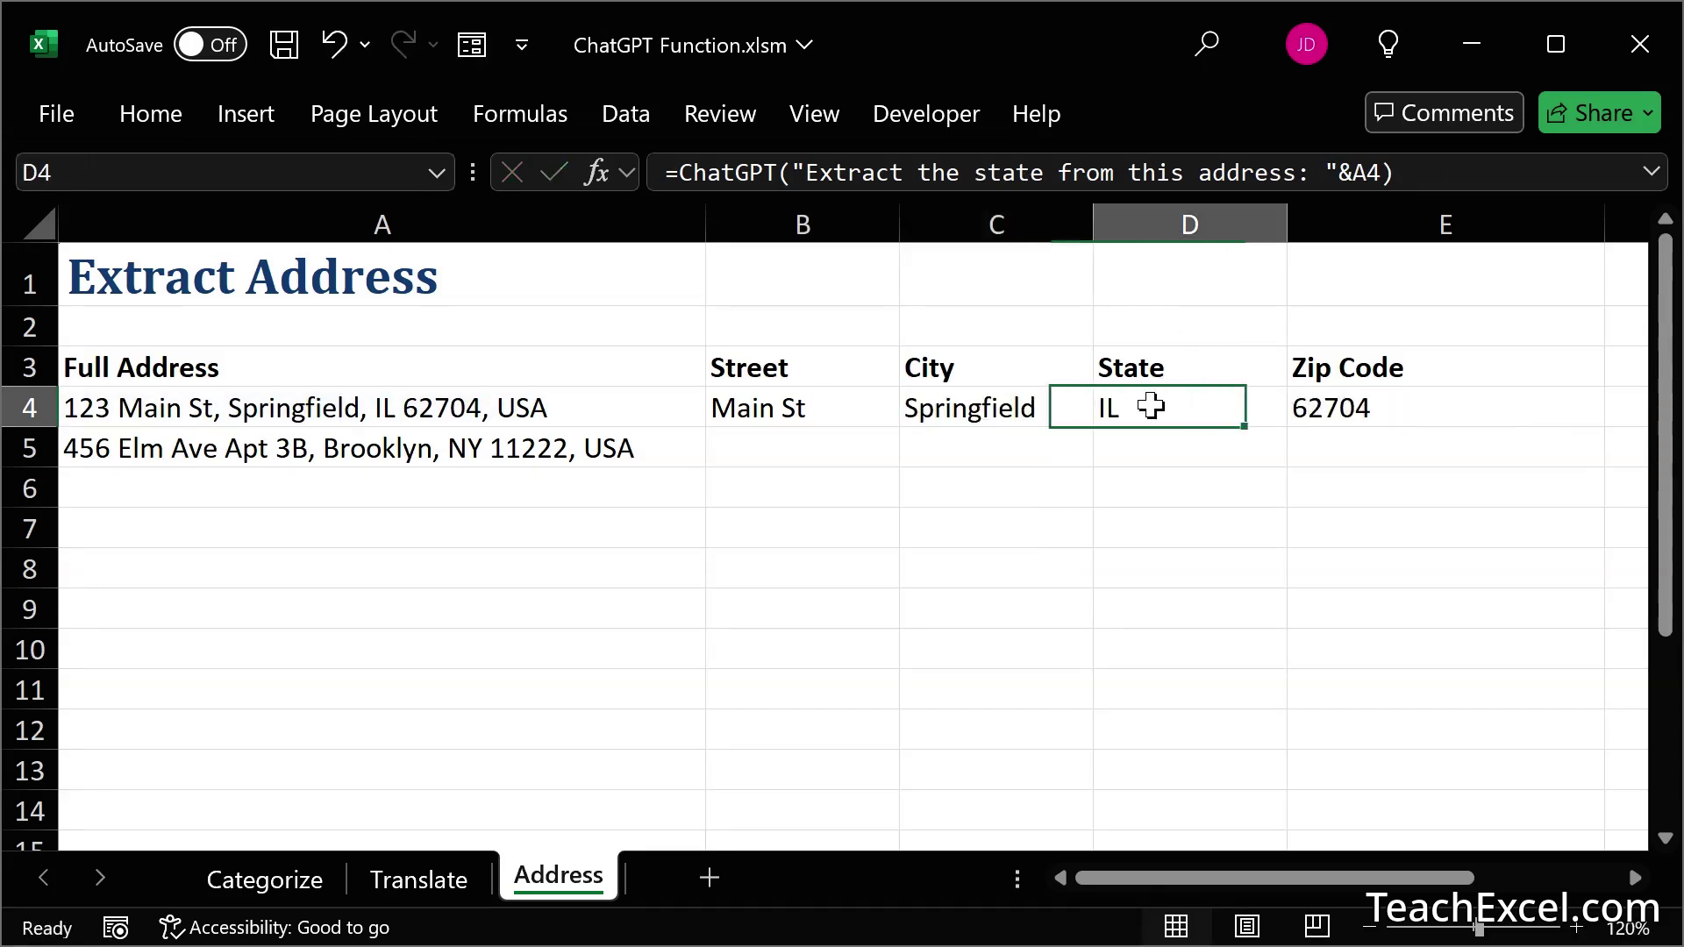
double_click(1149, 403)
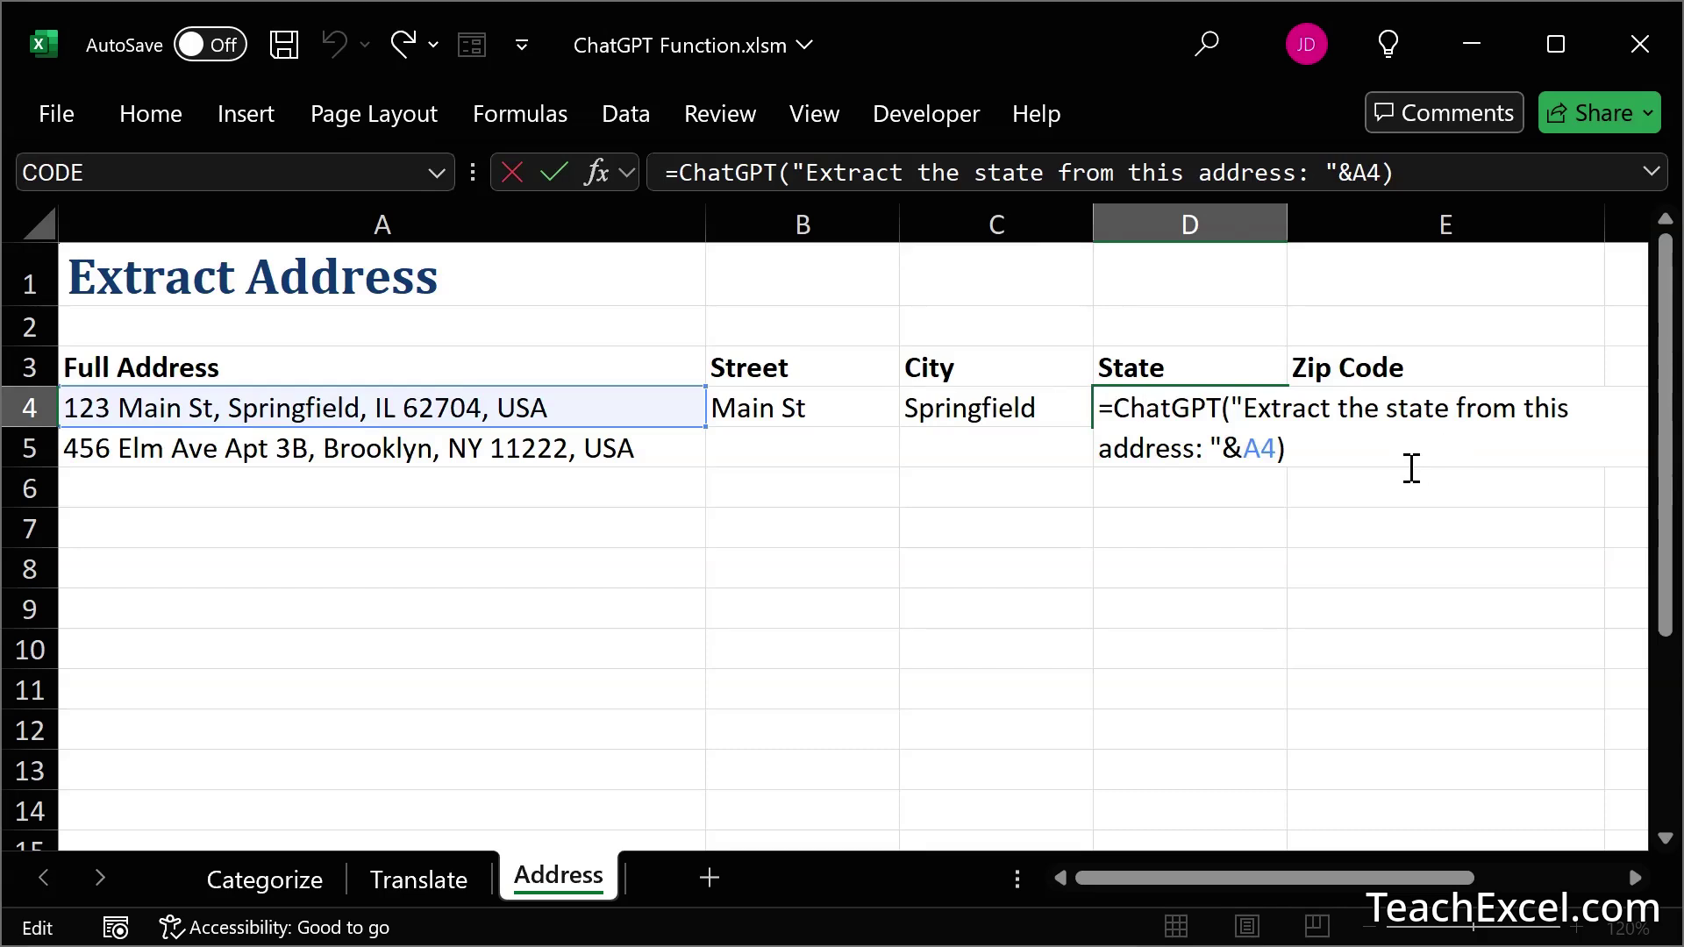
key("Escape")
left_click(1381, 410)
double_click(1380, 407)
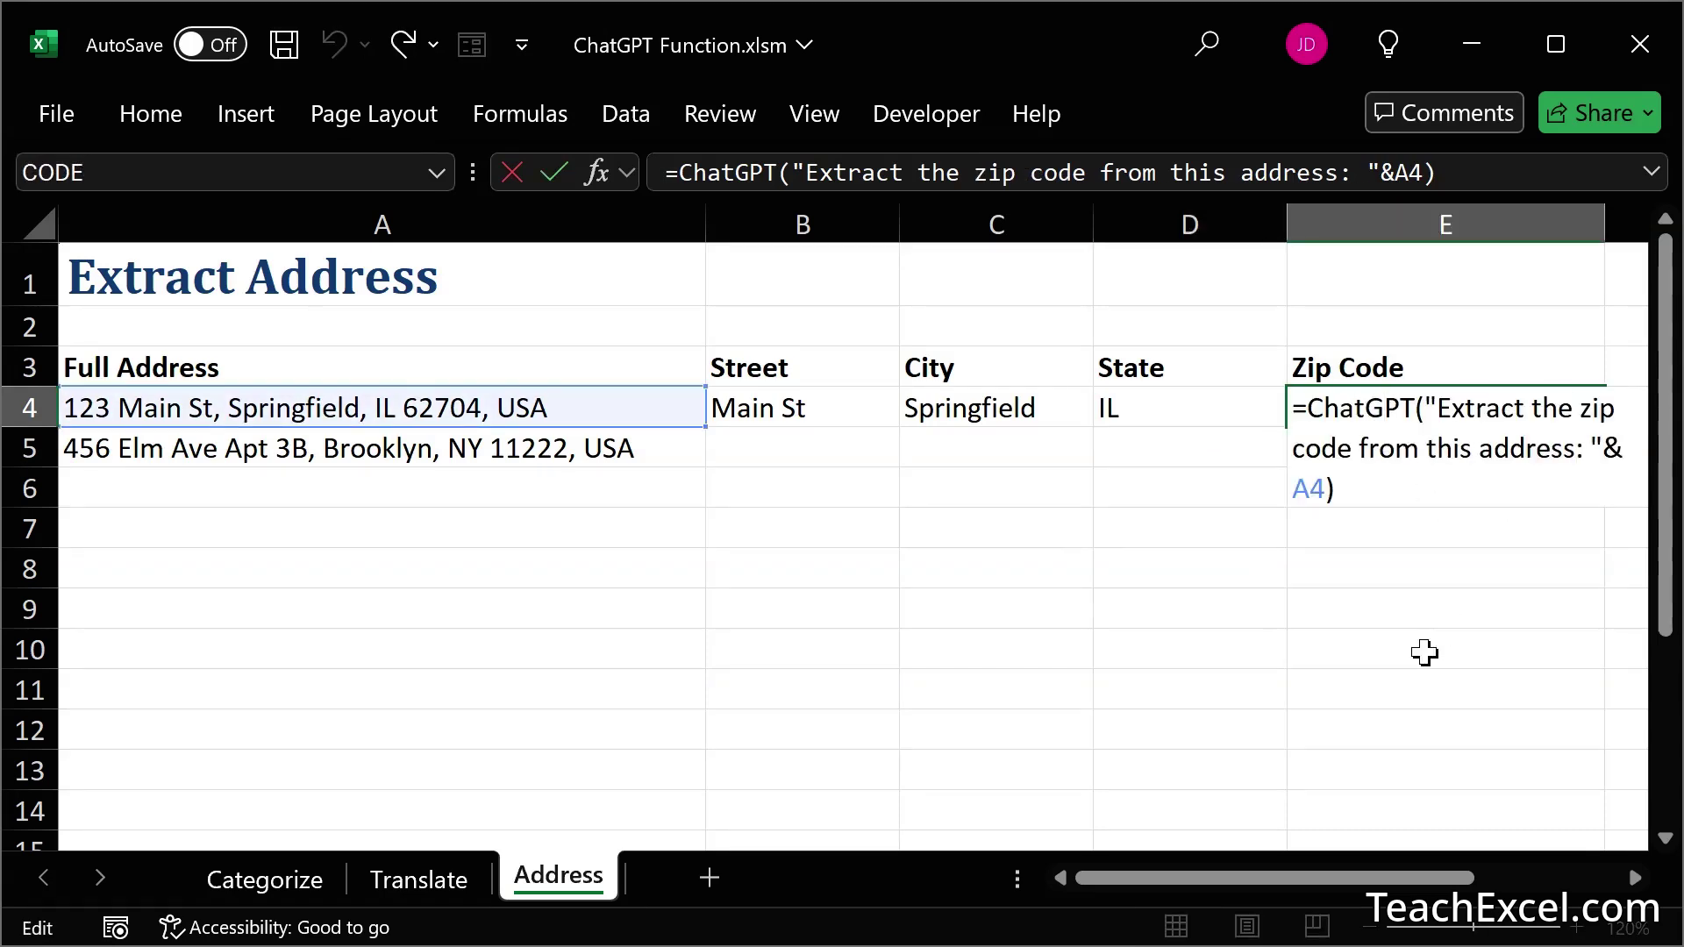
key("Escape")
key("shift+Left")
key("shift+Left")
key("shift+Left")
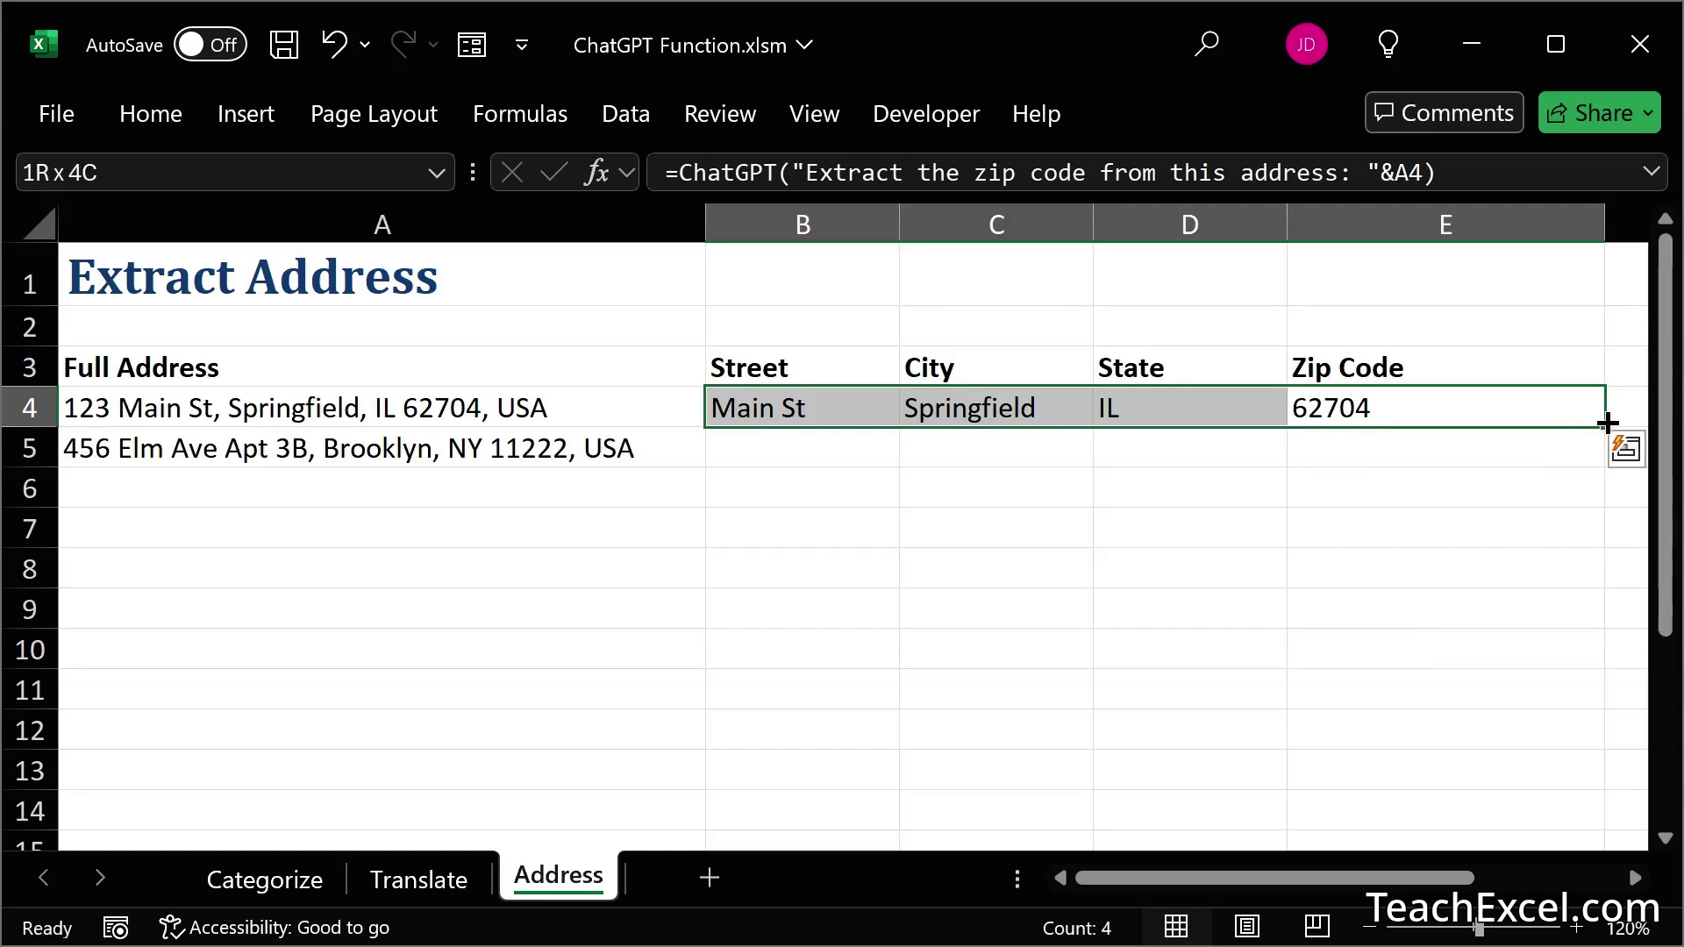
Copy the B4:E4 formulas to row 5, giving Elm Ave, Brooklyn, NY and 11222.
left_click_drag(1608, 426, 1608, 439)
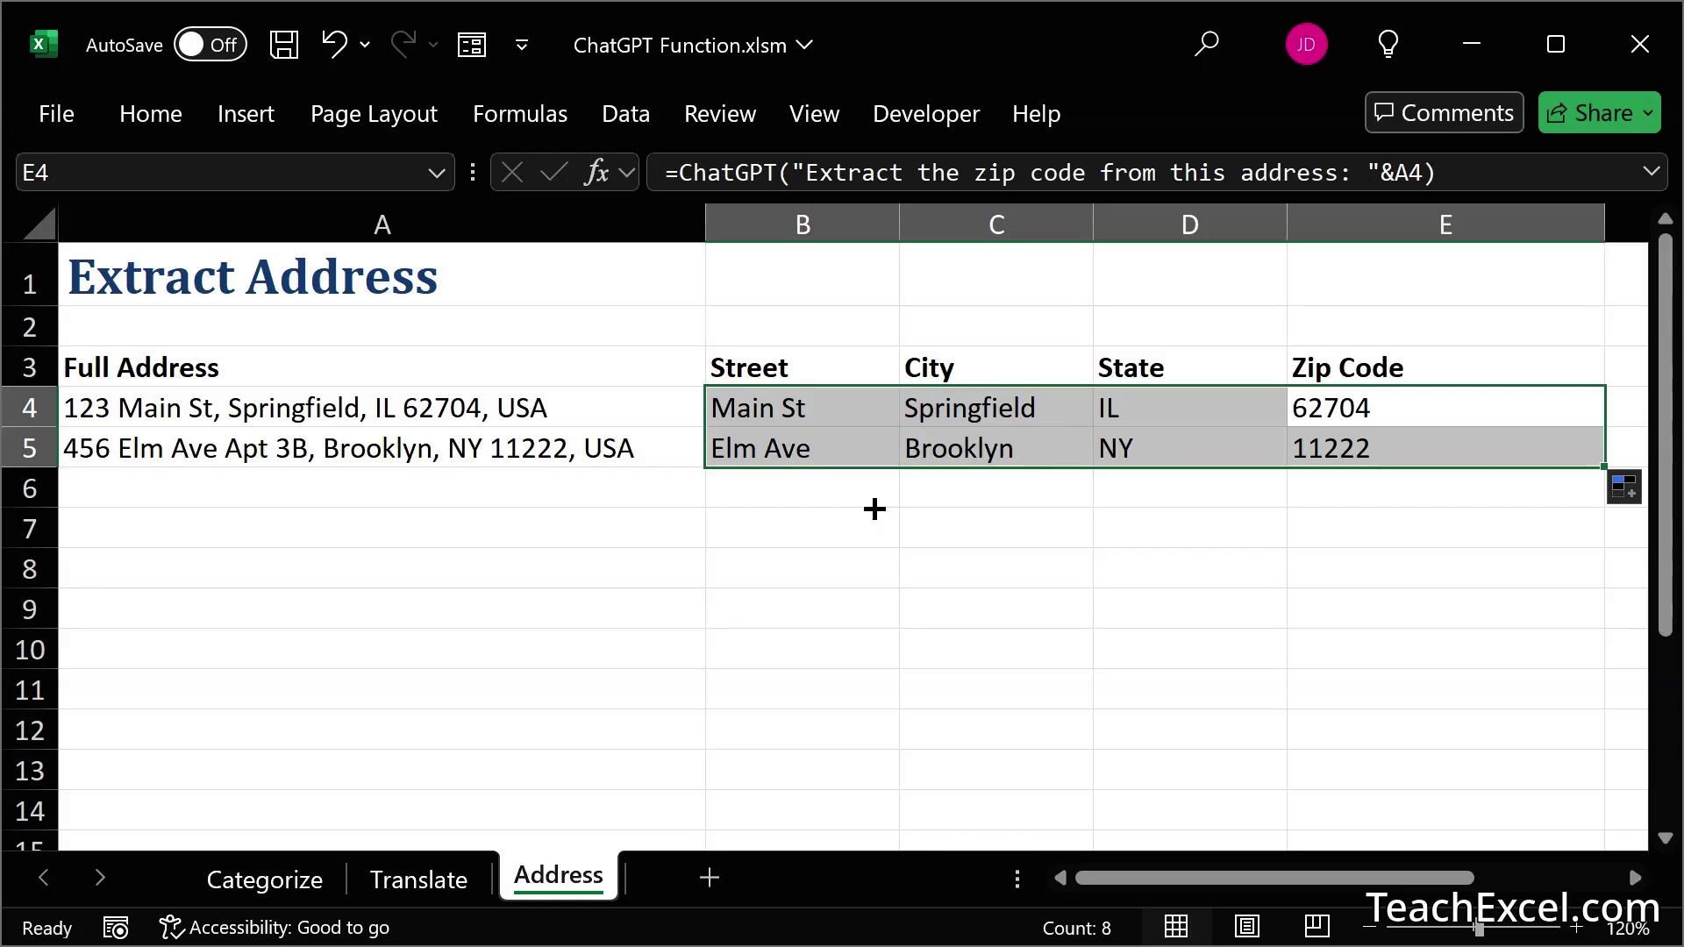
left_click(874, 508)
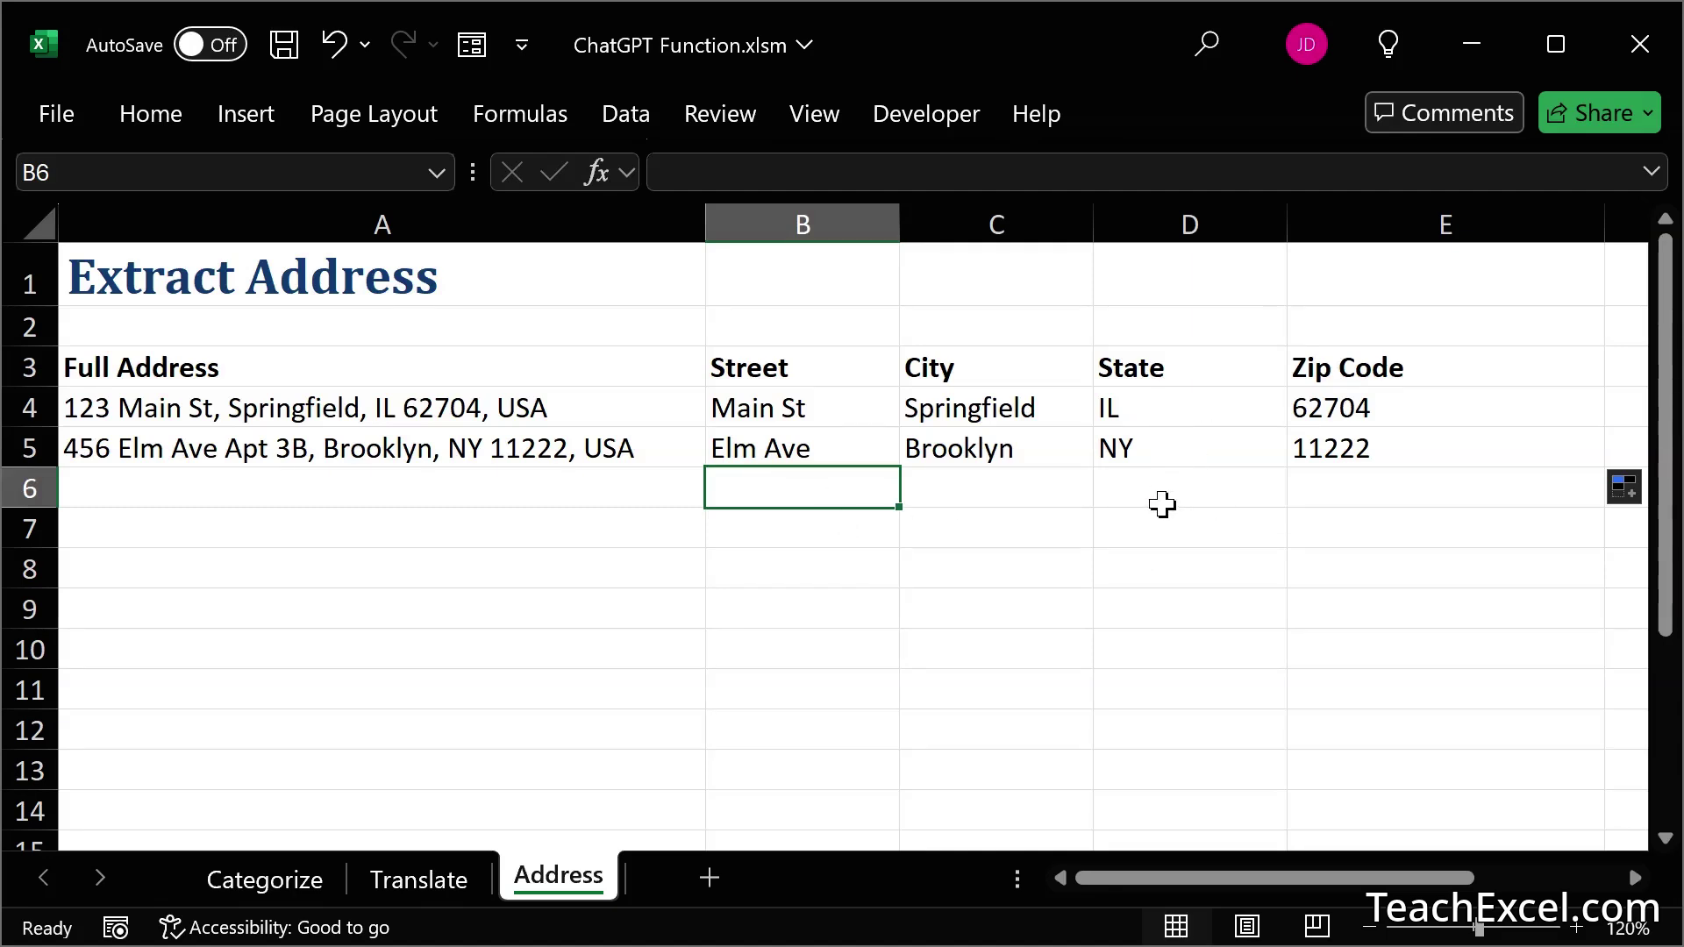
Replace the B4:E5 ChatGPT formulas with their plain values.
left_click_drag(782, 405, 1297, 456)
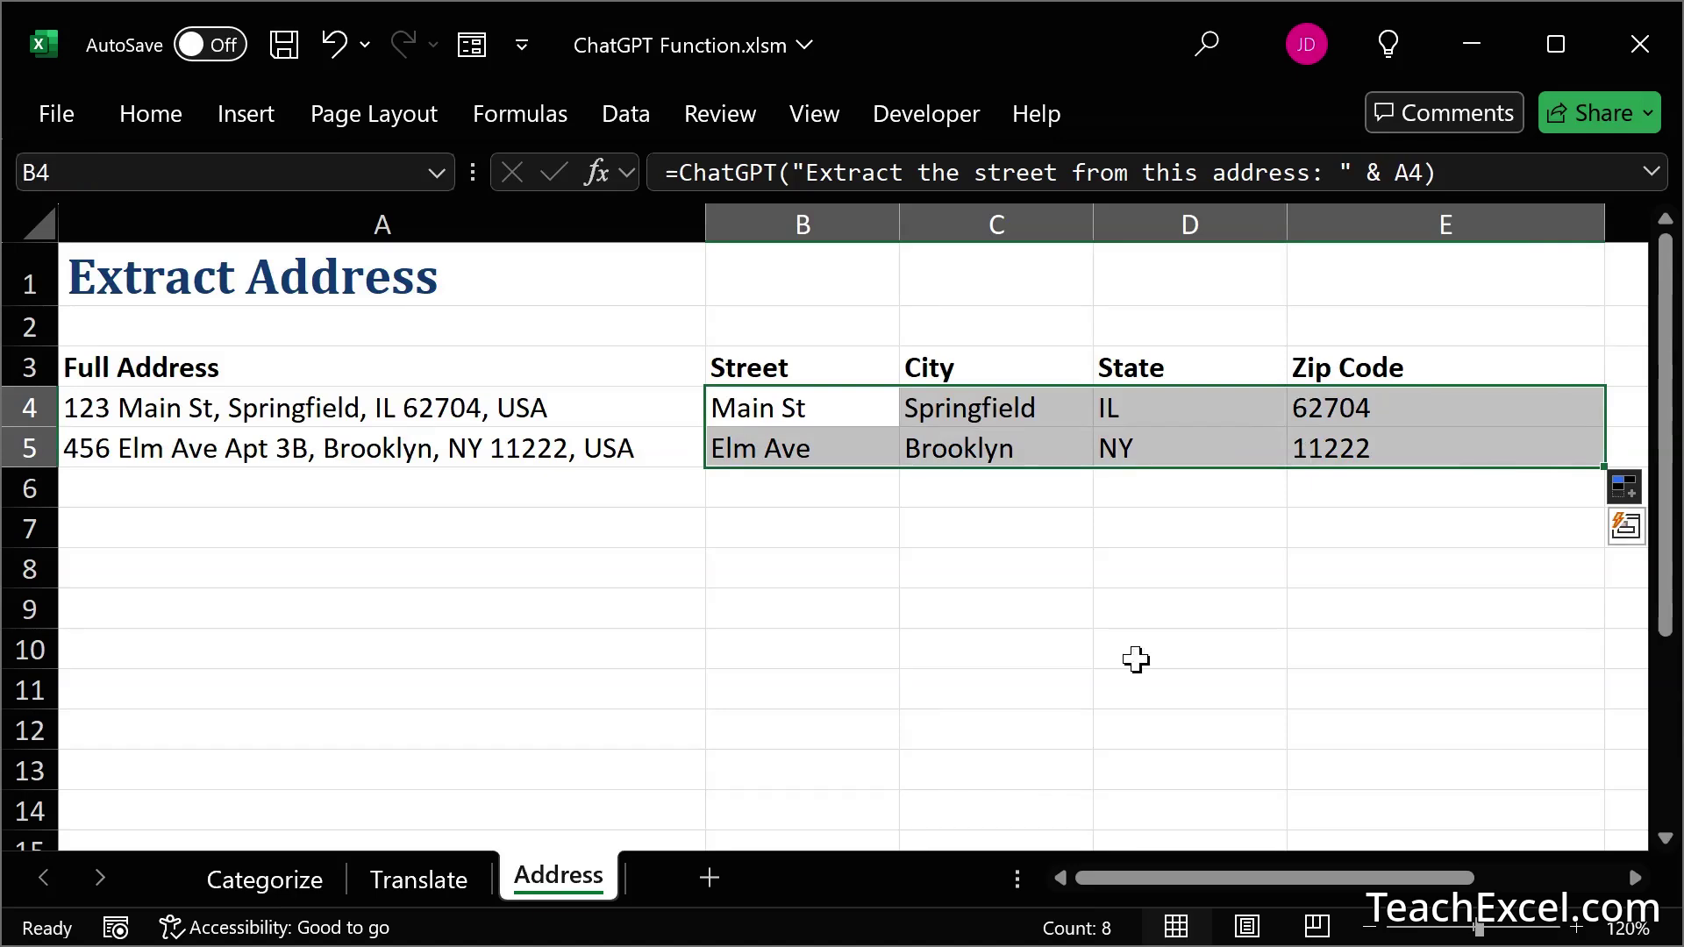
key("ctrl+c")
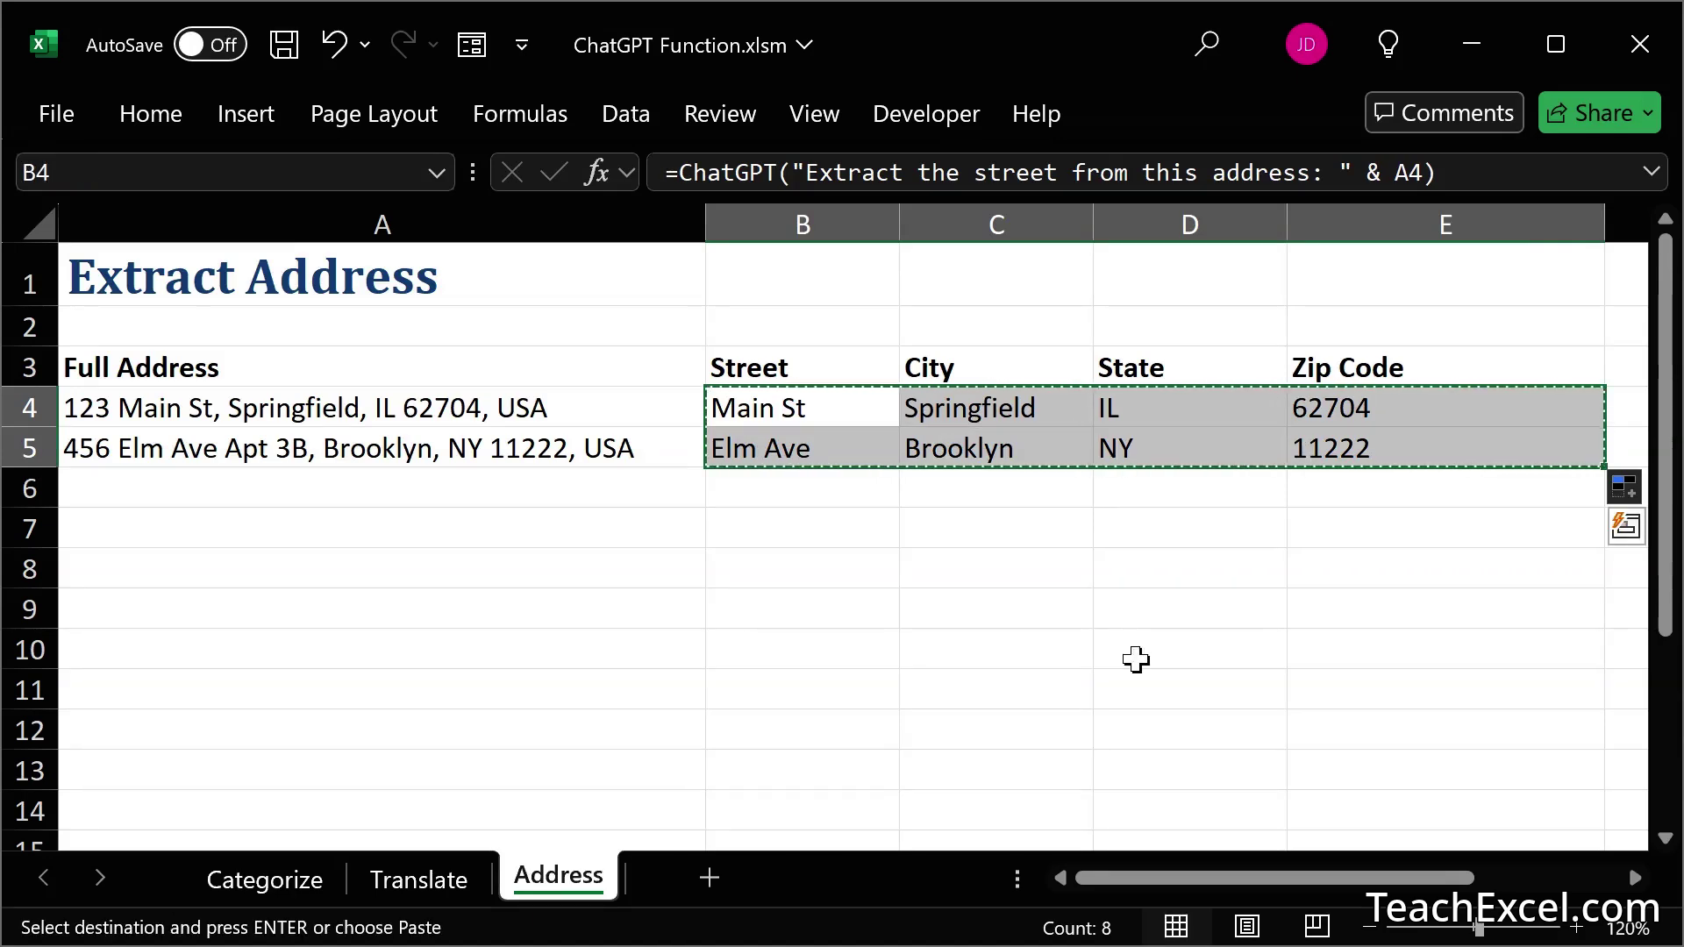
key("ctrl+shift+v")
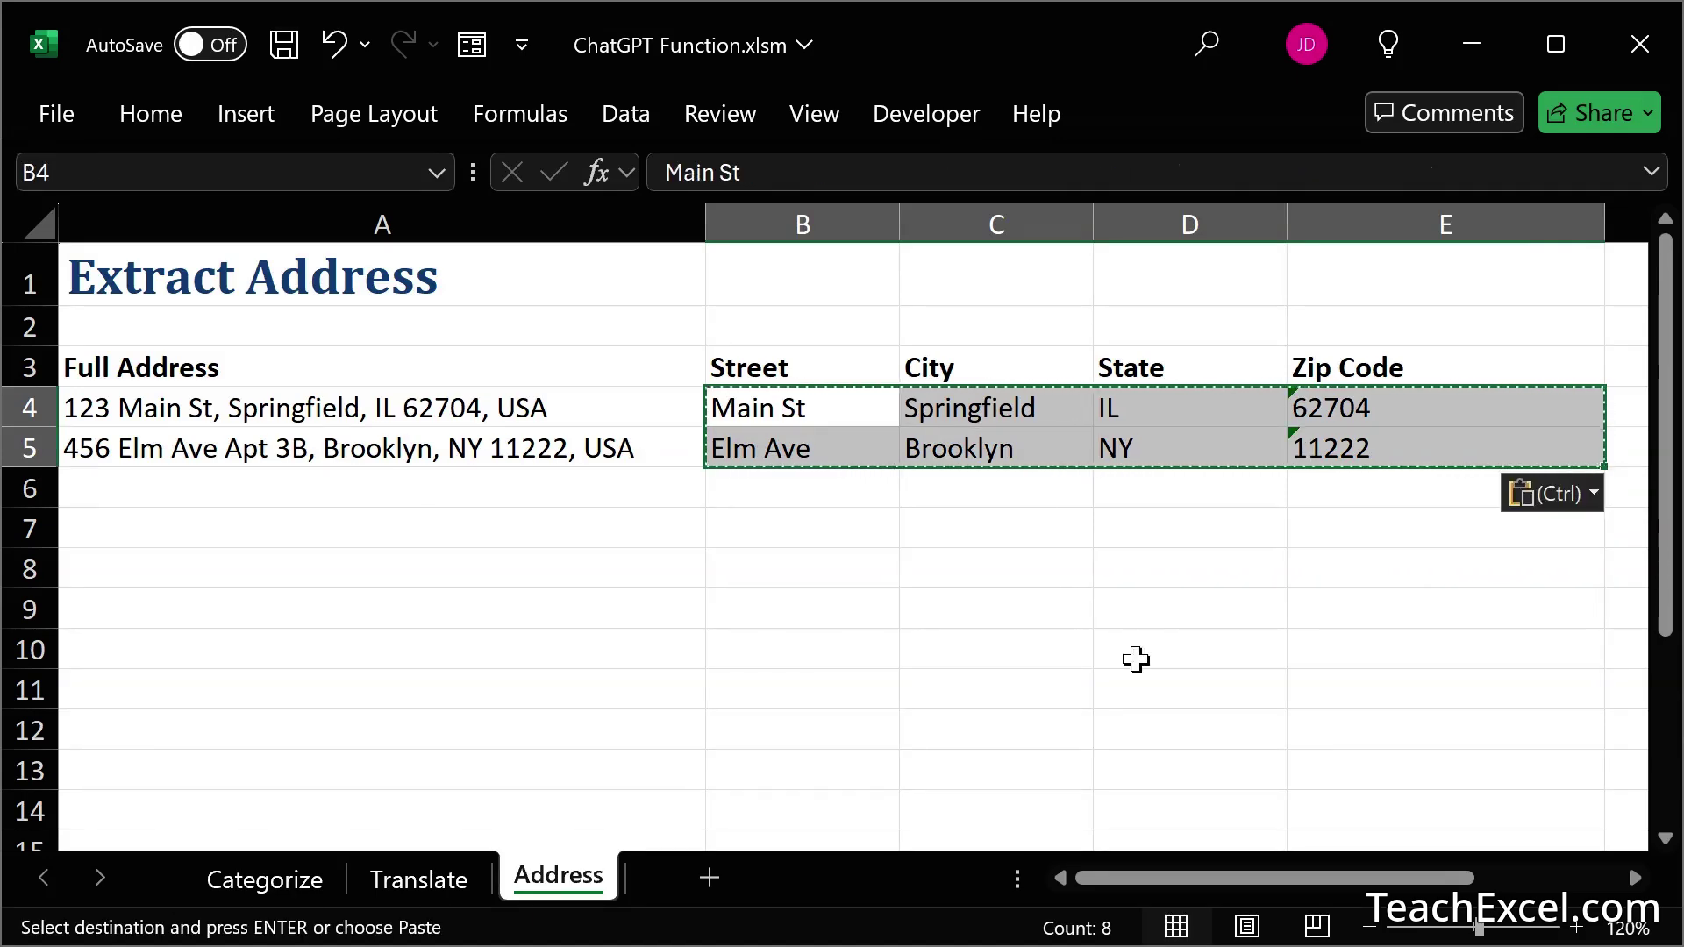
key("Escape")
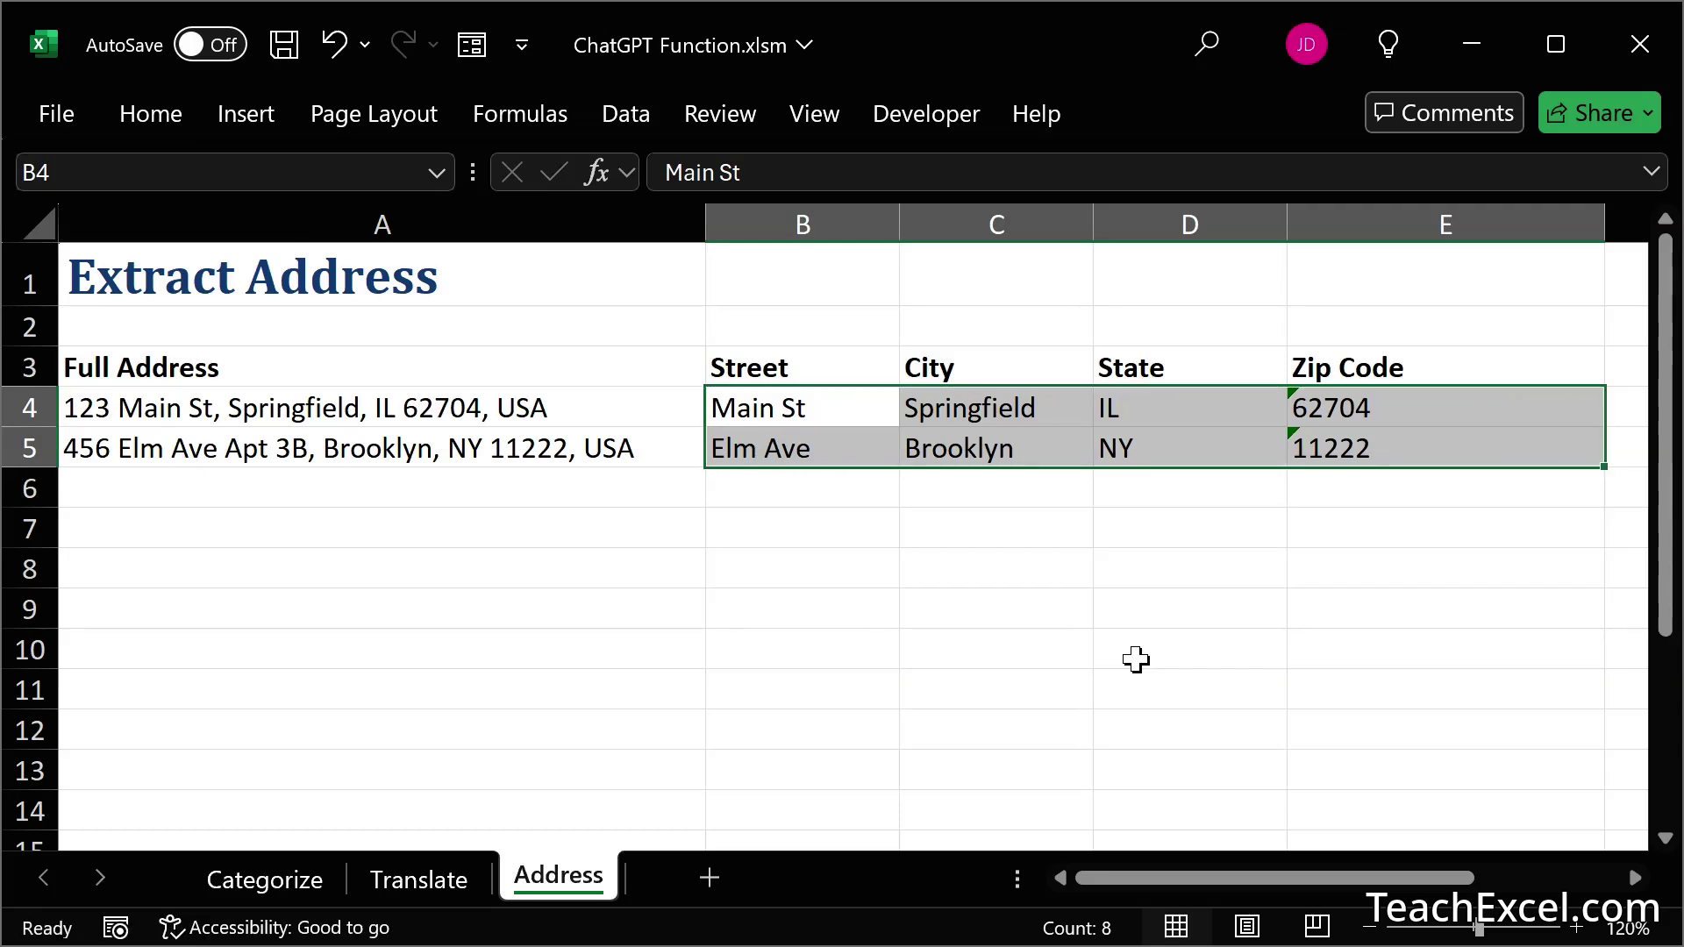
left_click(861, 509)
Check that B4, C4 and C5 now hold text such as Main St and Brooklyn.
double_click(812, 406)
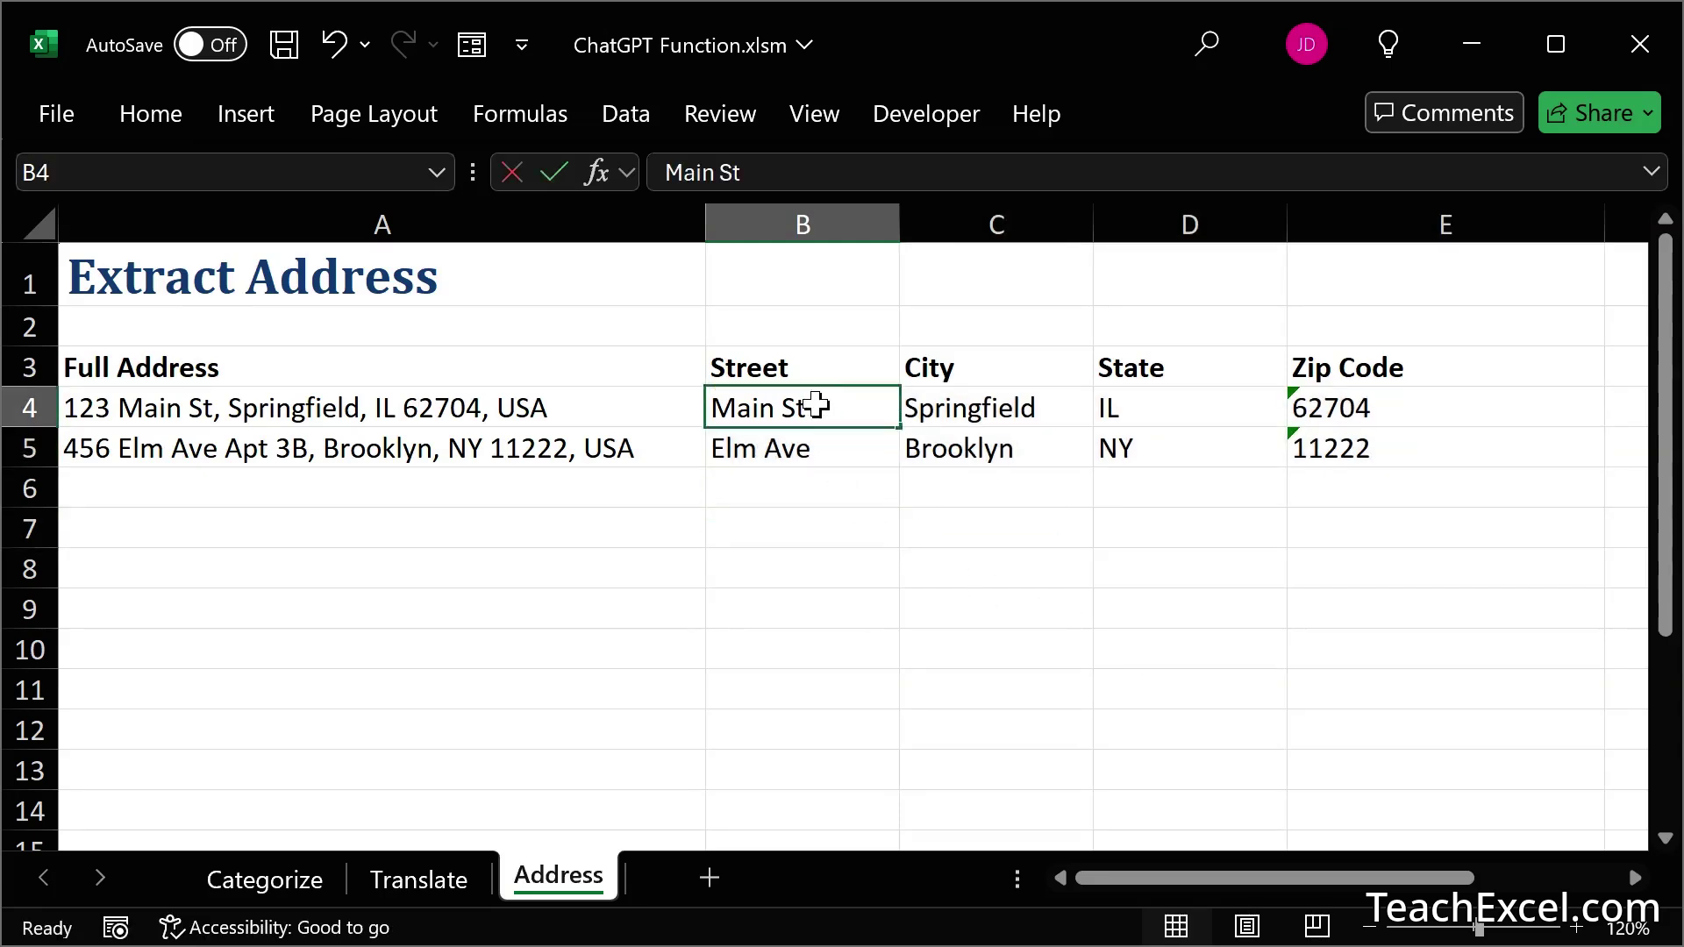
key("Escape")
double_click(1000, 410)
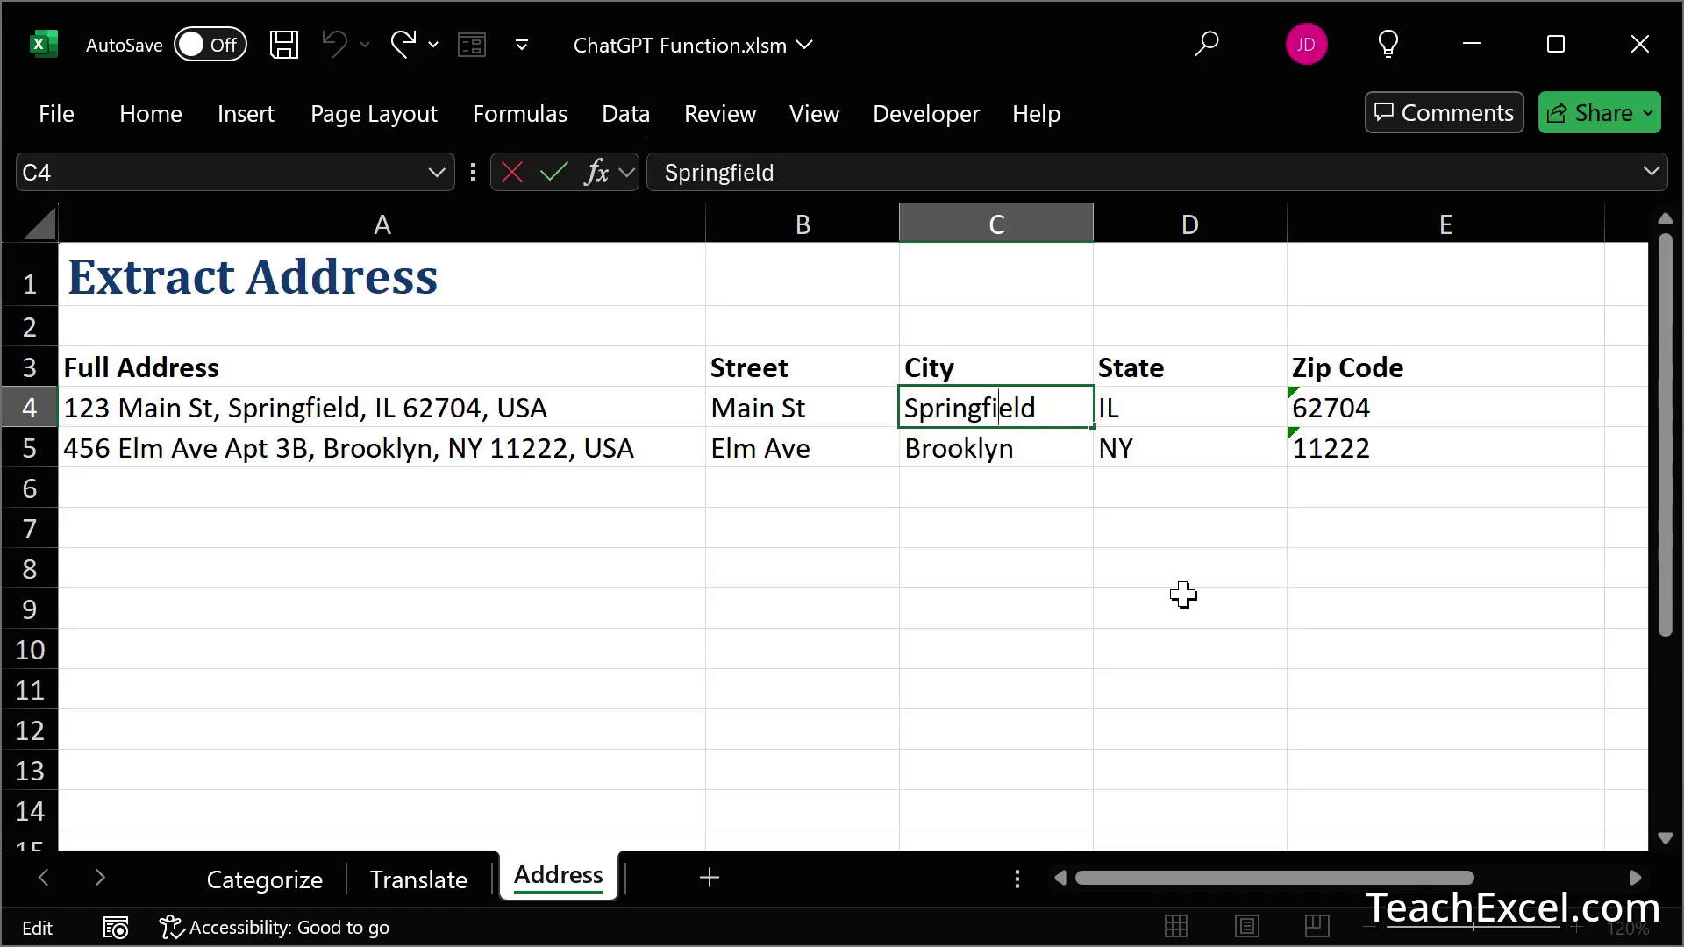
key("ctrl+Return")
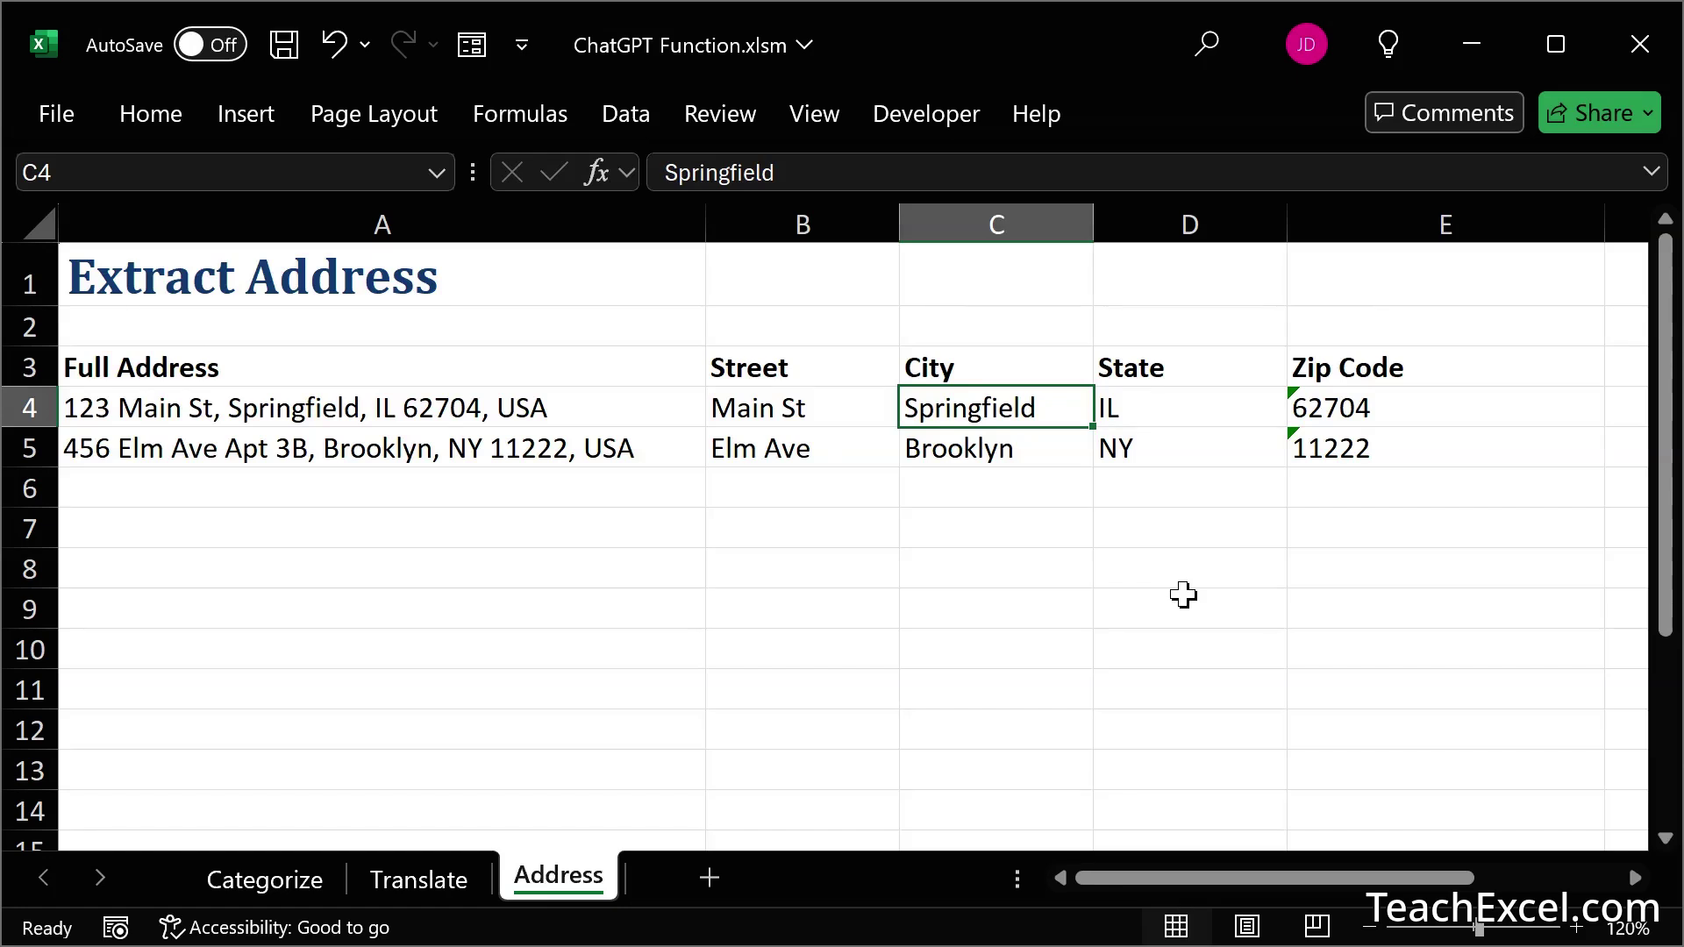
left_click(1004, 456)
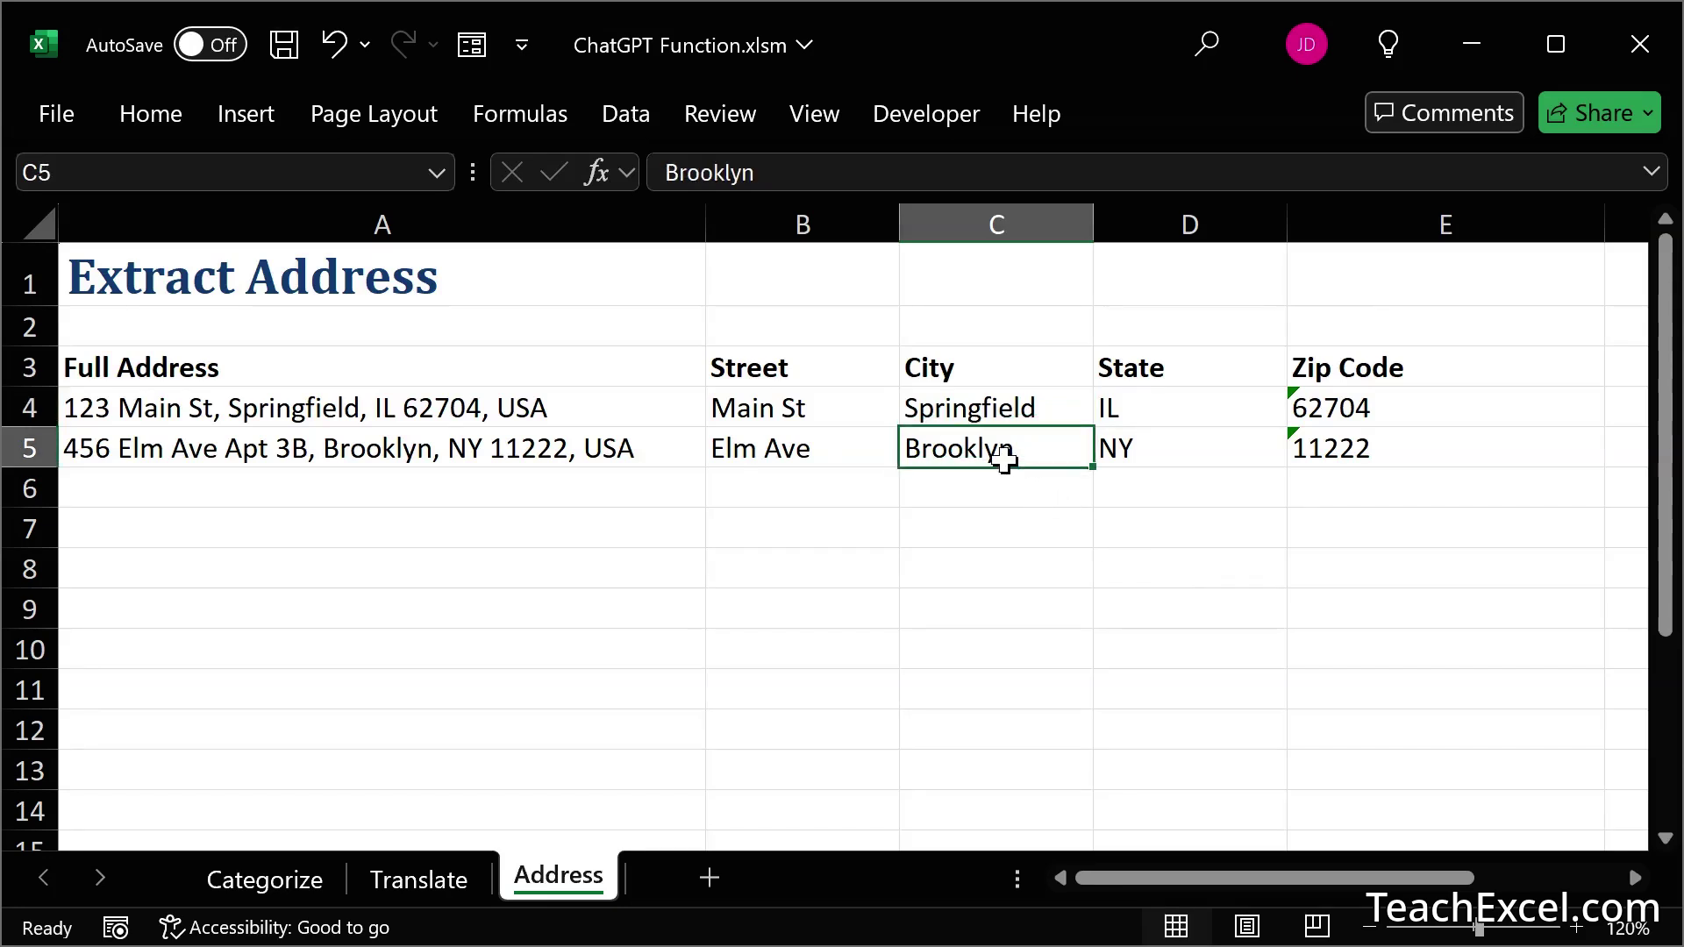
left_click(829, 405)
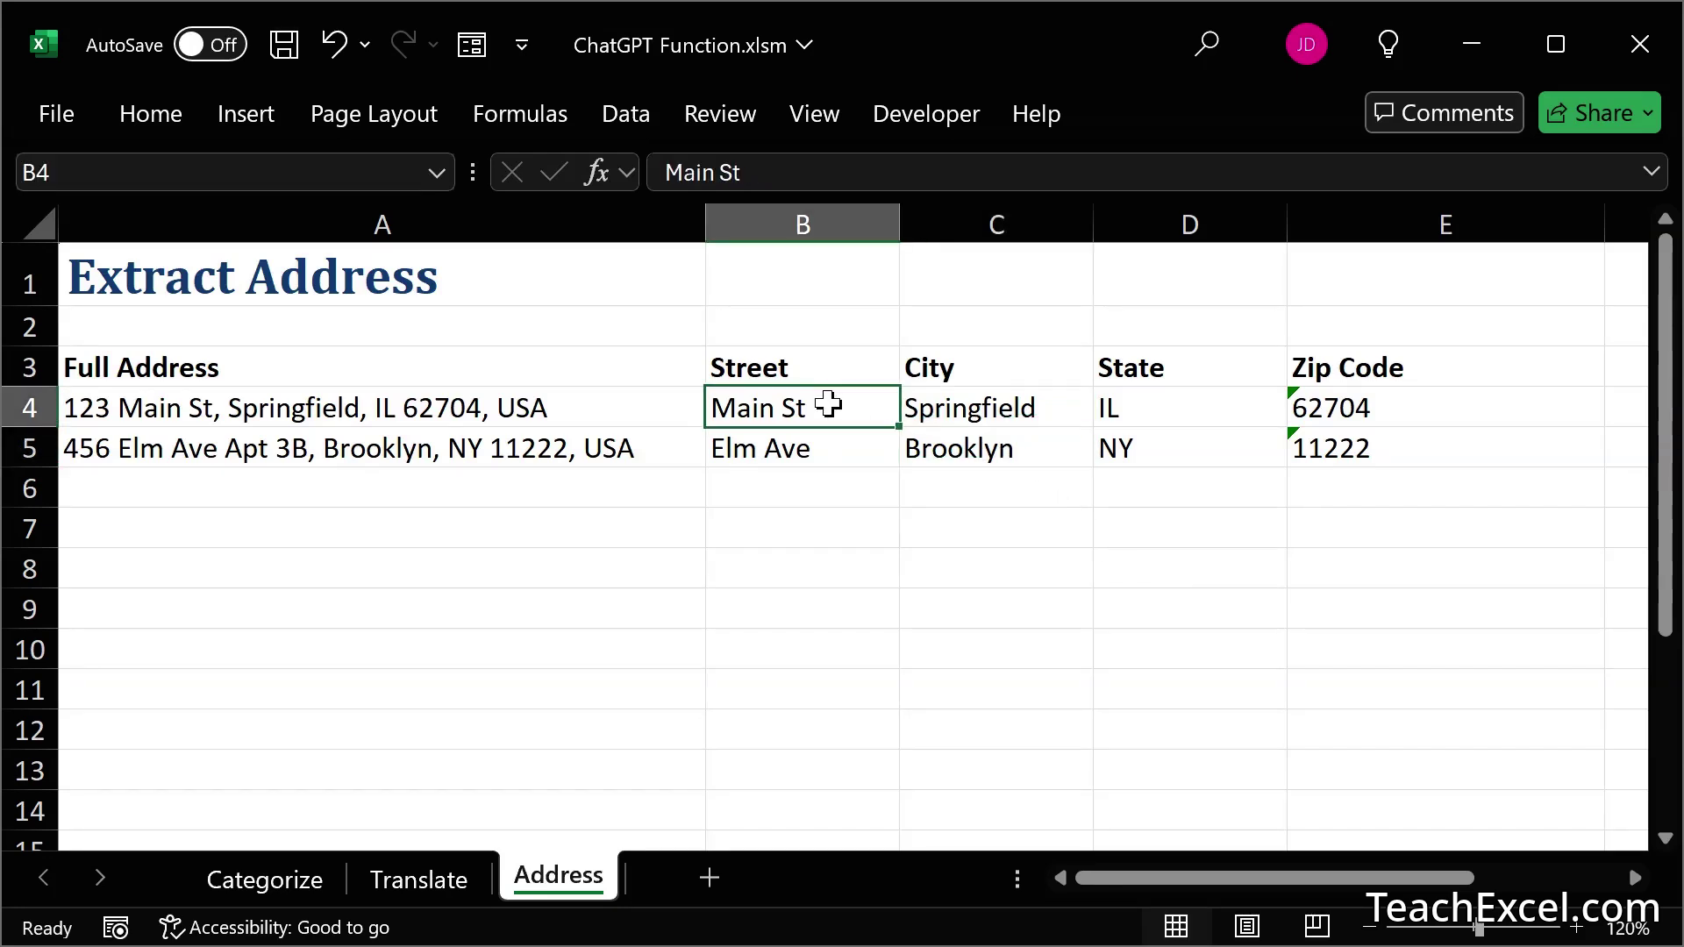
Inspect the ChatGPT formula in Categorize B4, then launch the VBA editor with Alt+F11.
left_click(421, 879)
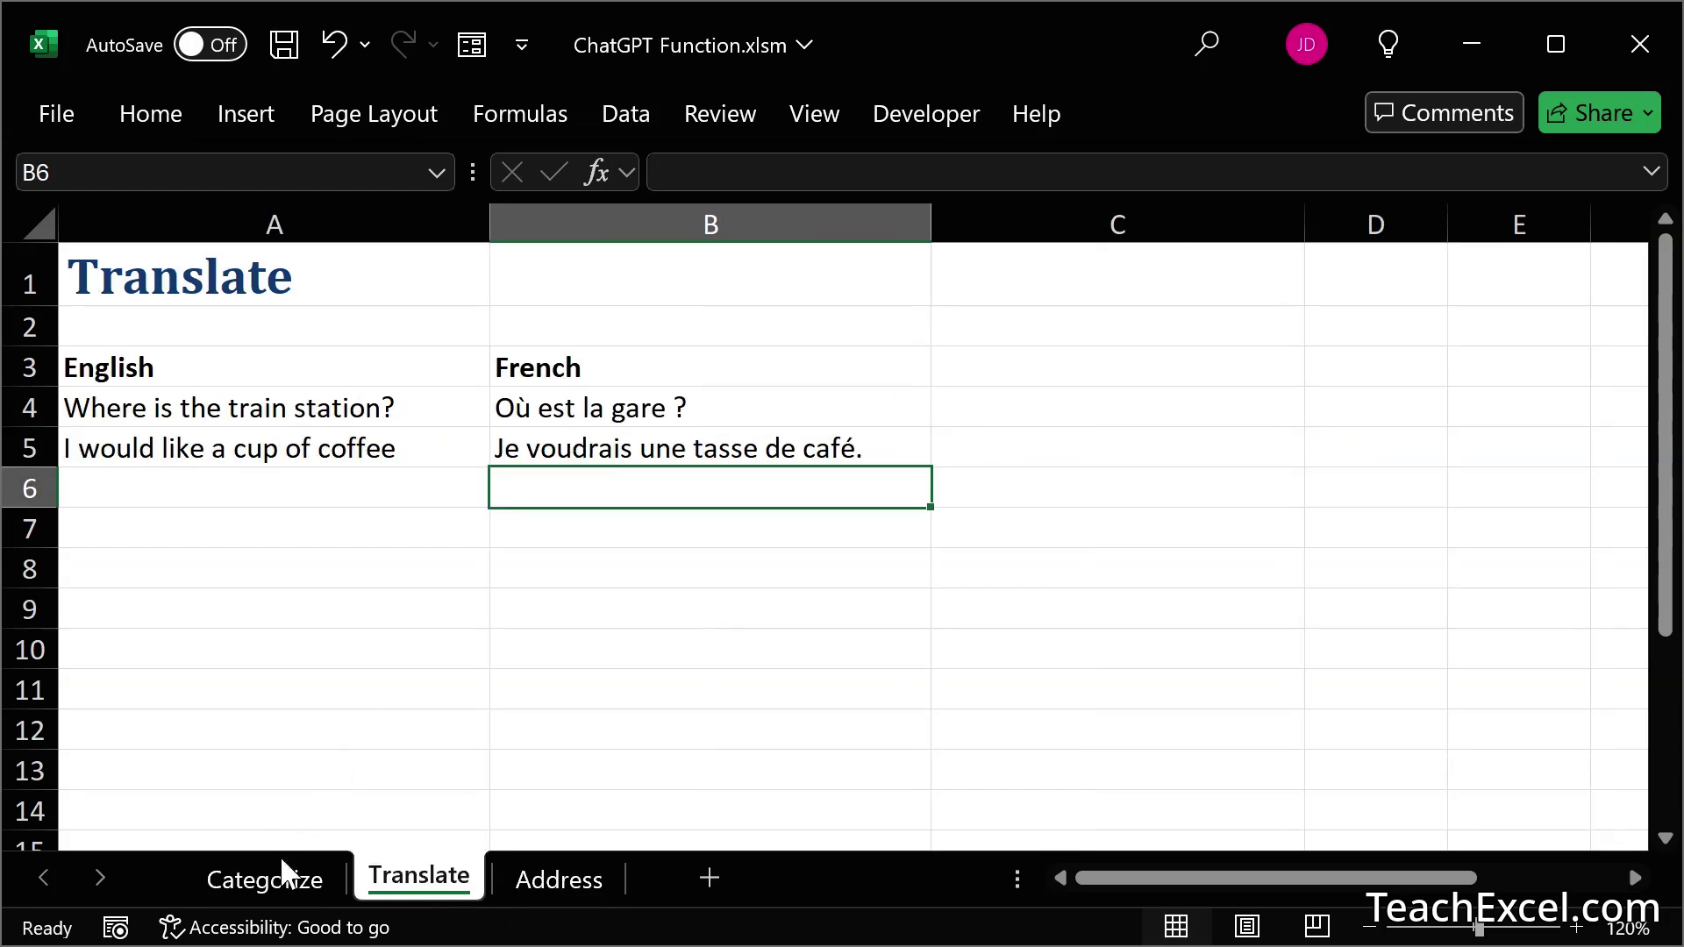
left_click(268, 880)
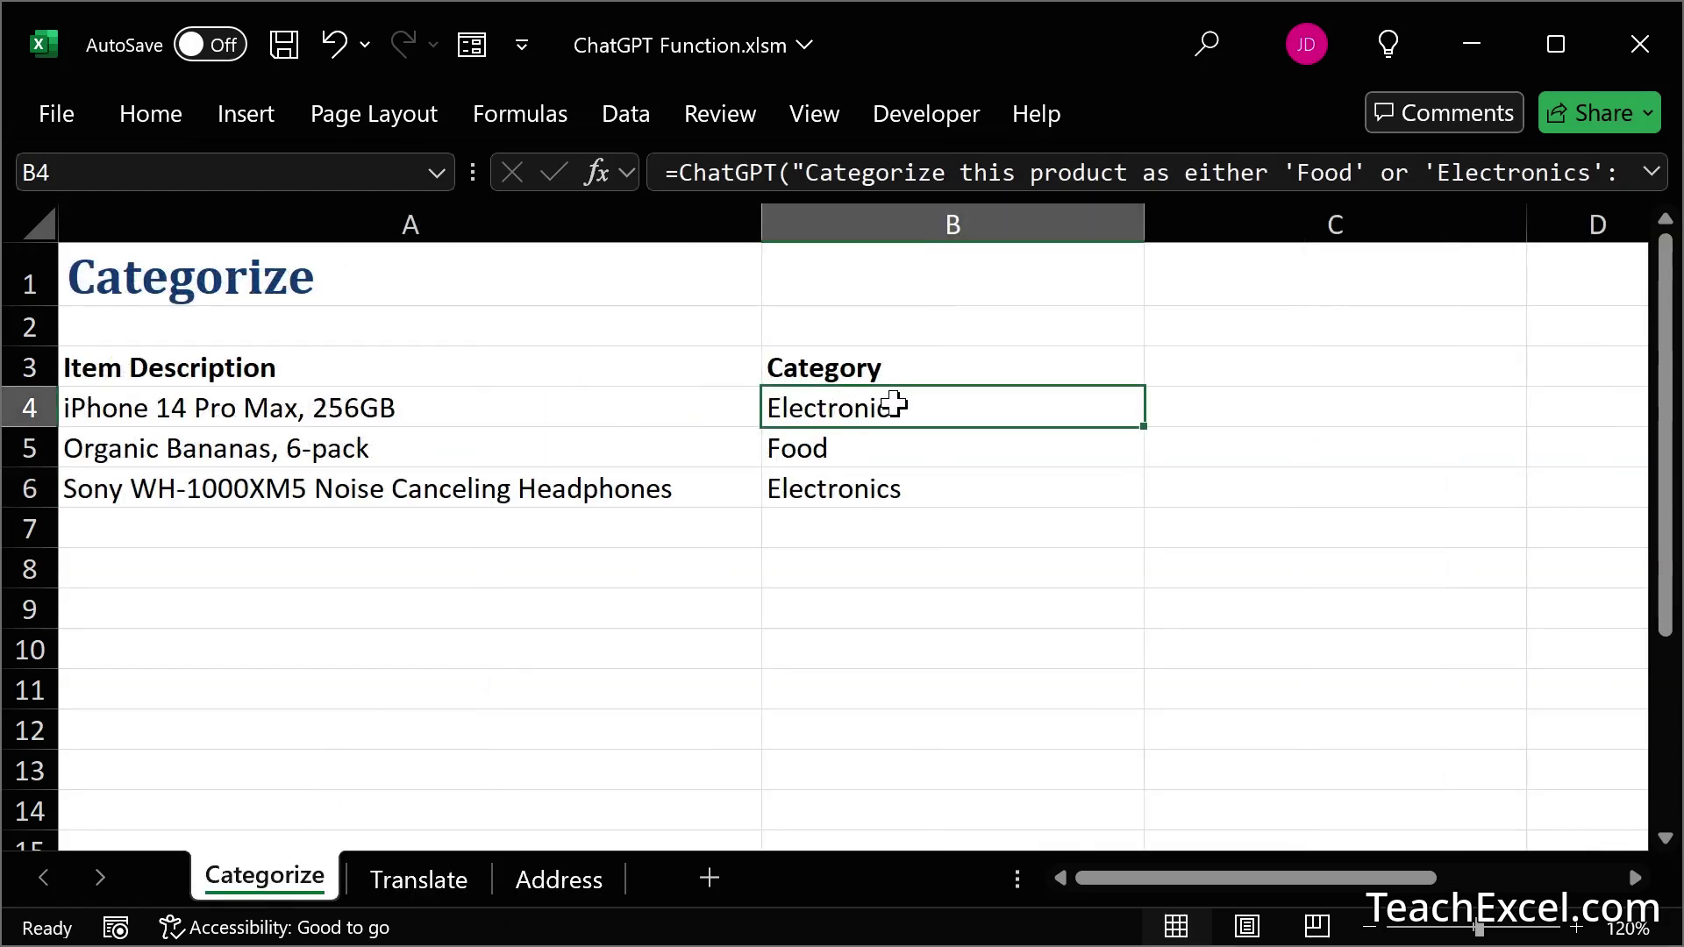
left_click_drag(970, 409, 959, 492)
left_click(940, 400)
left_click(506, 321)
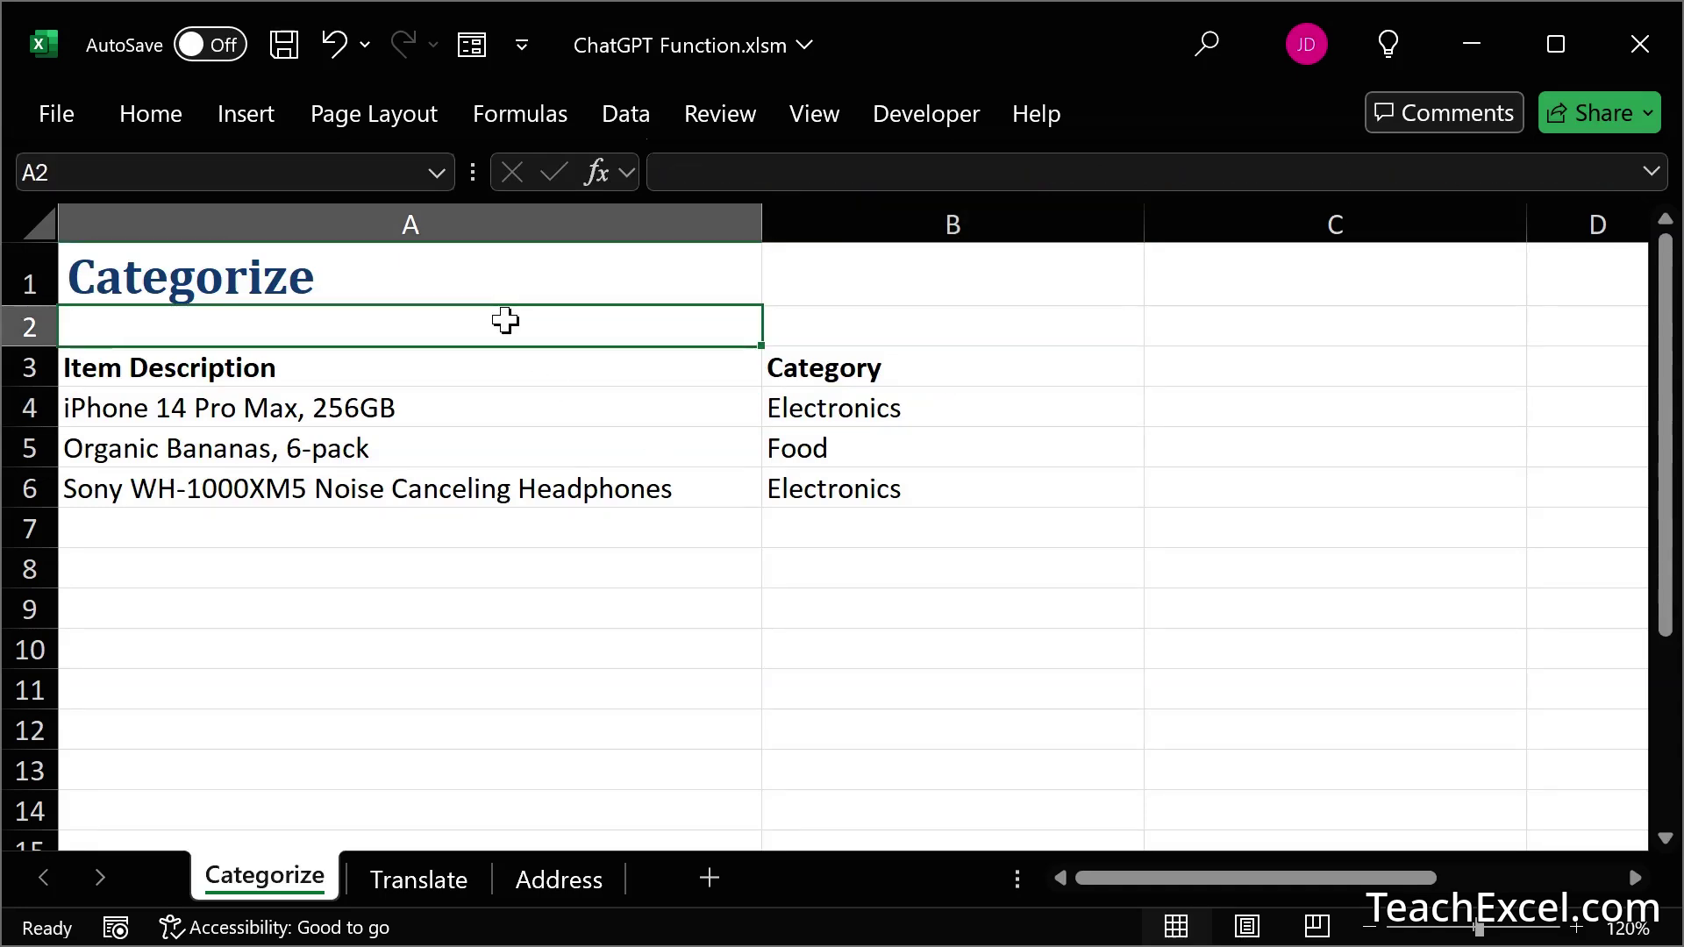
double_click(892, 402)
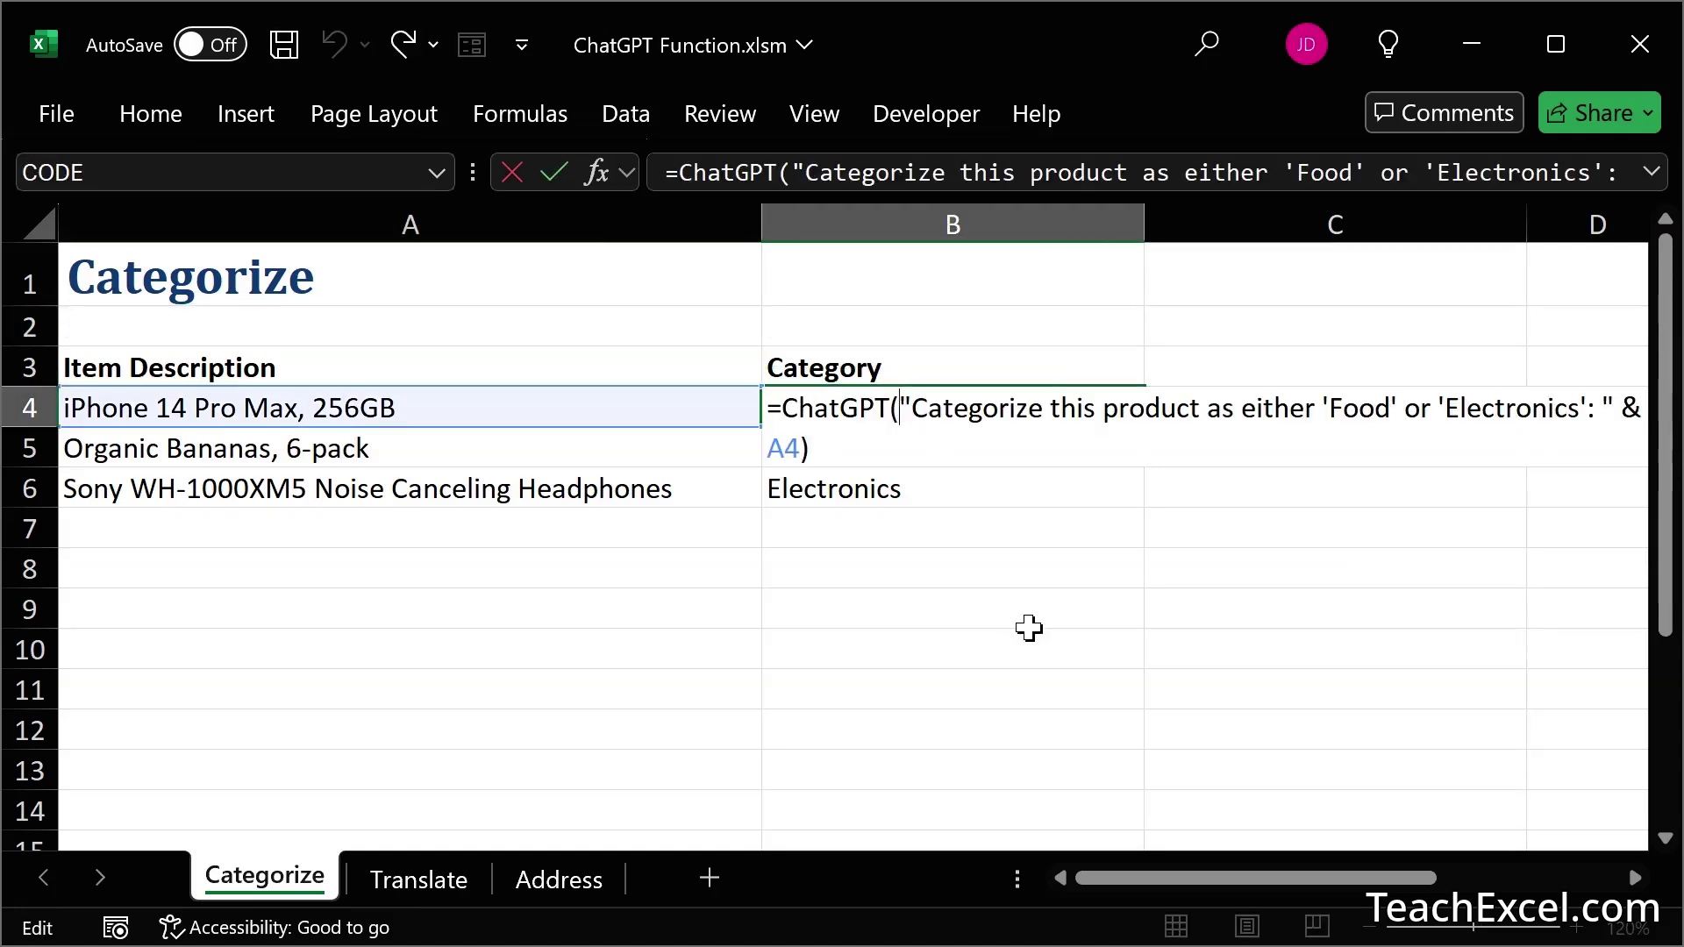
key("ctrl+Return")
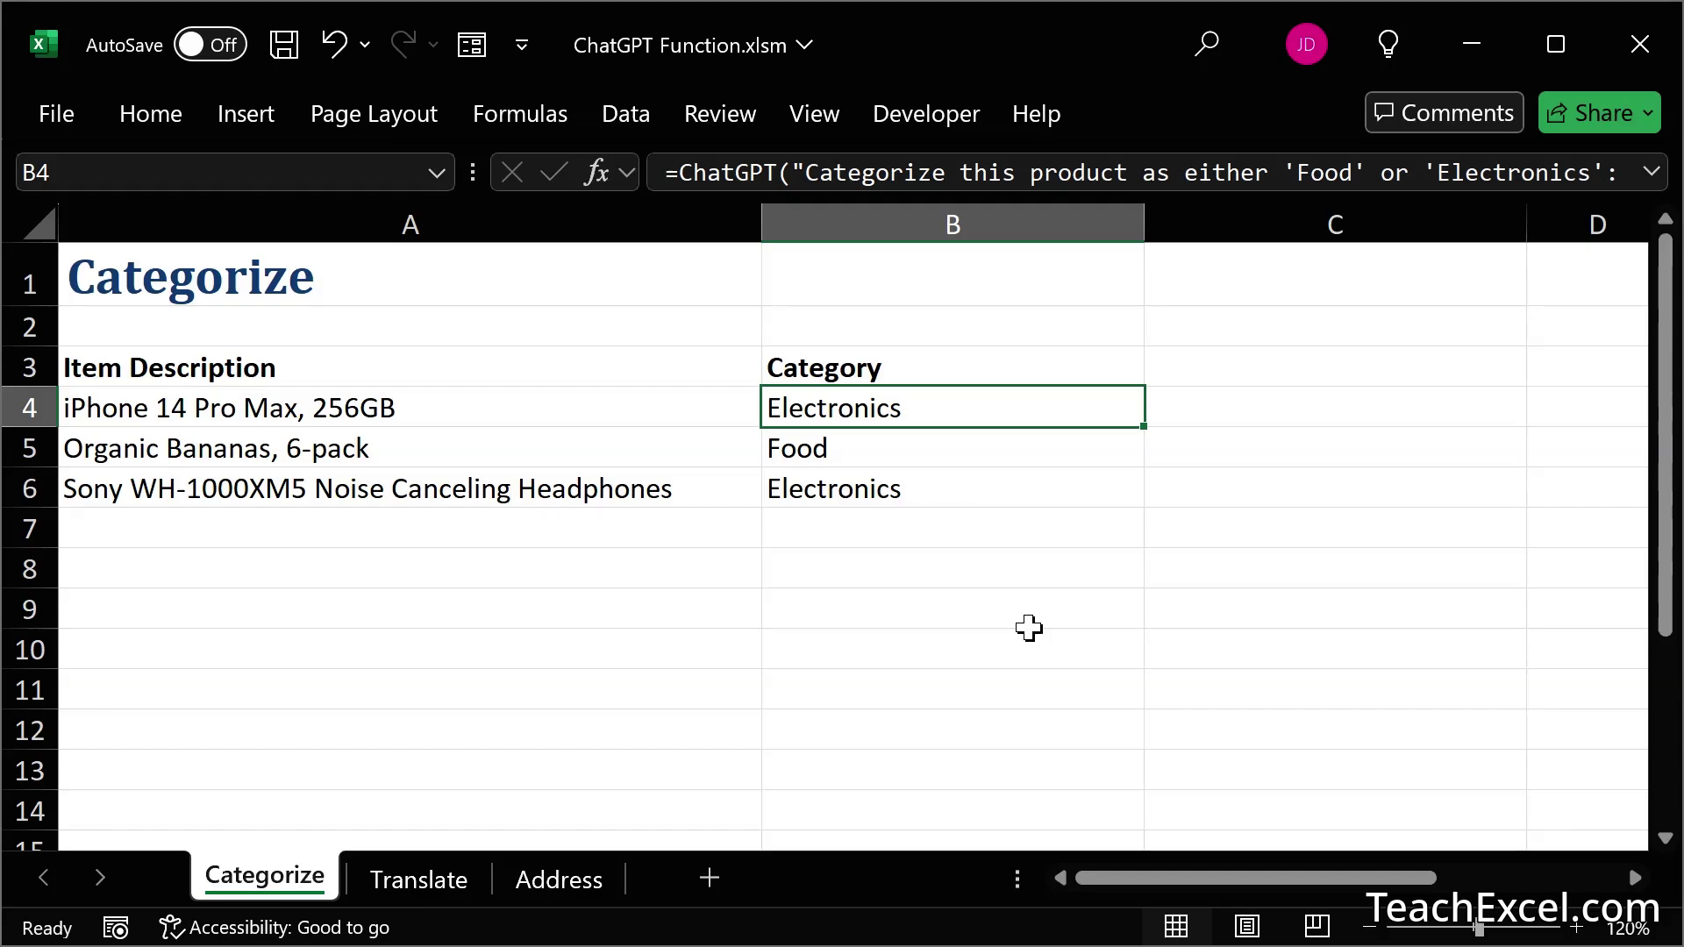
key("alt+F11")
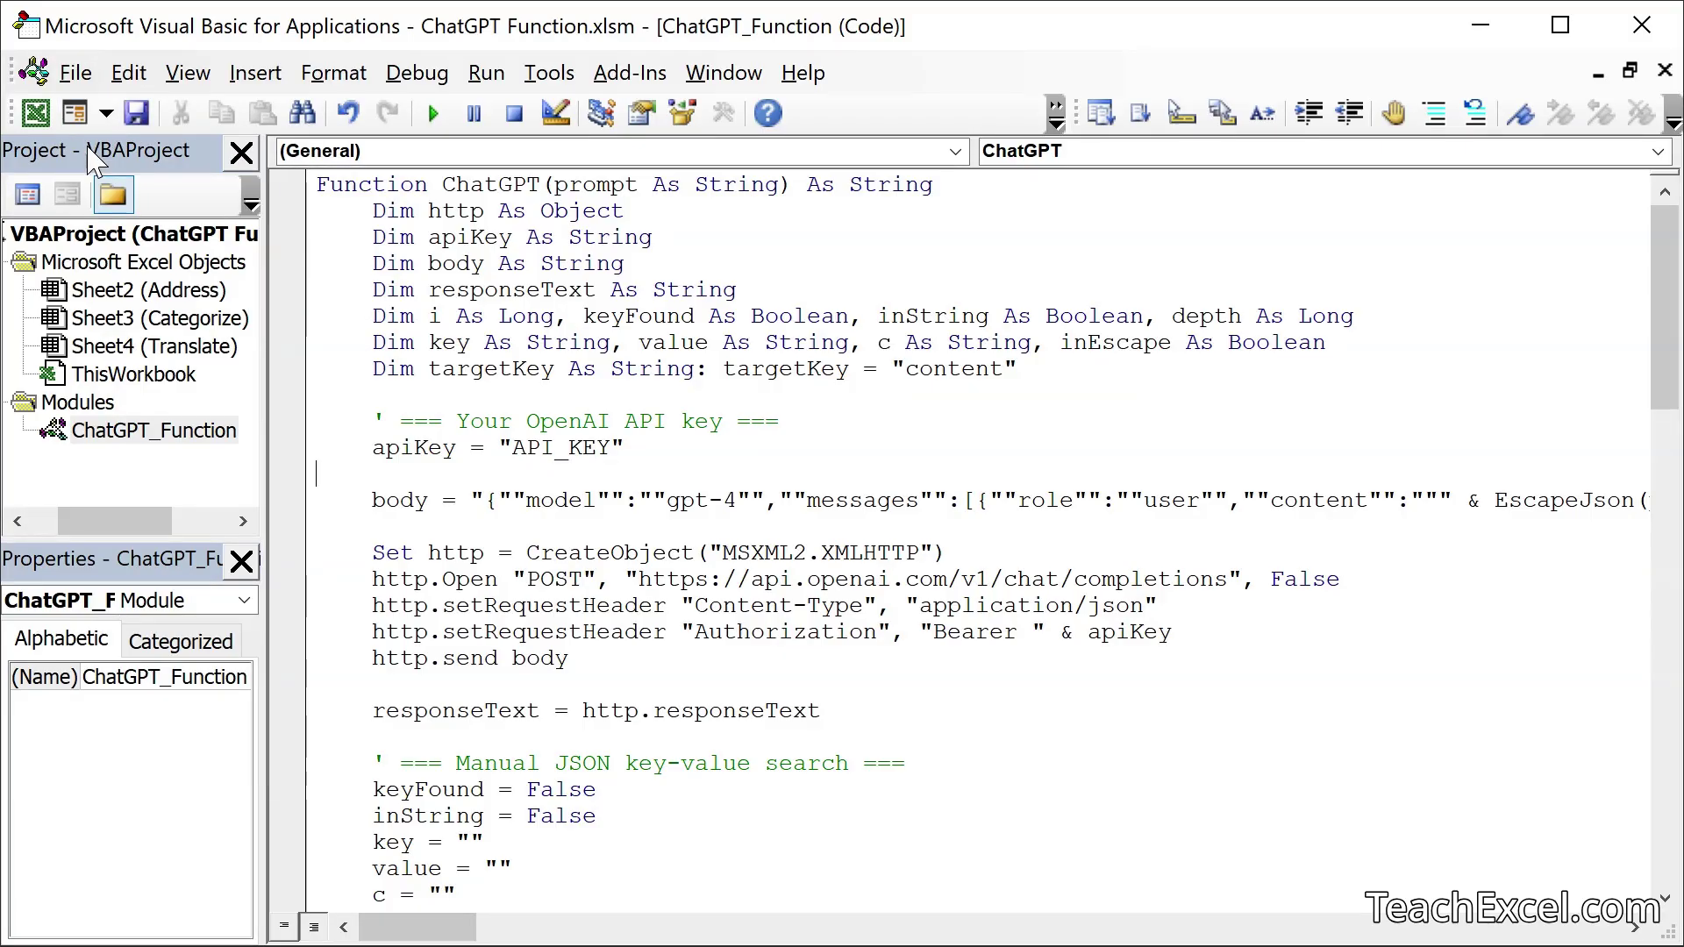
Show the Project Explorer and open the ChatGPT_Function module.
left_click(188, 73)
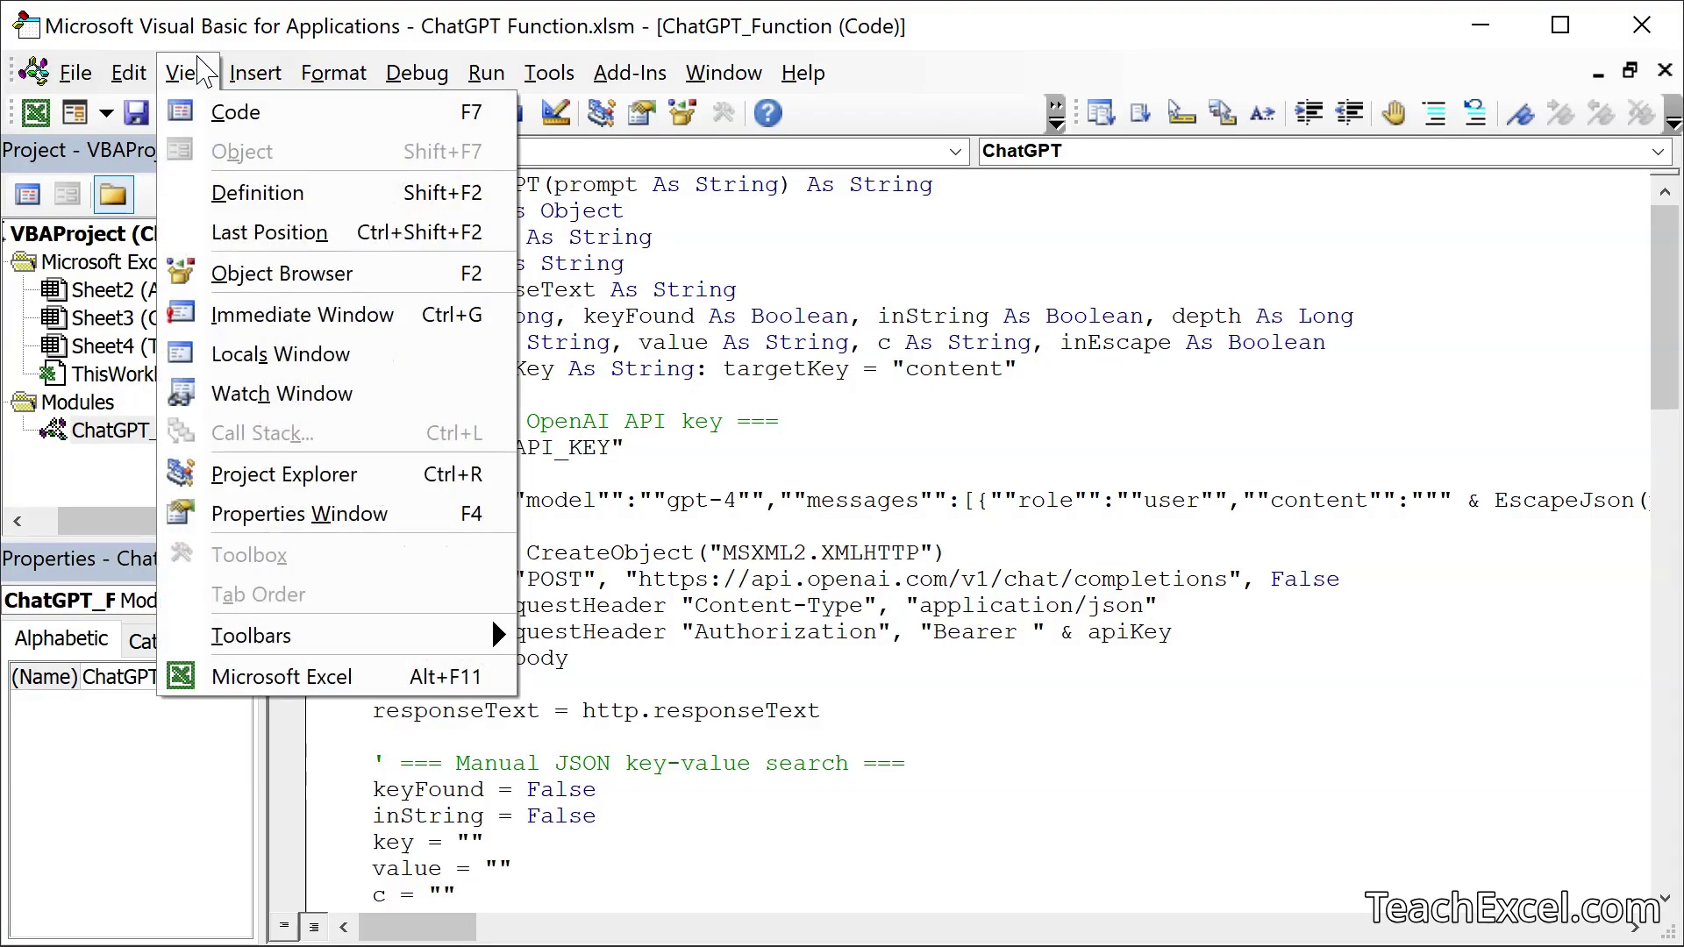
left_click(298, 482)
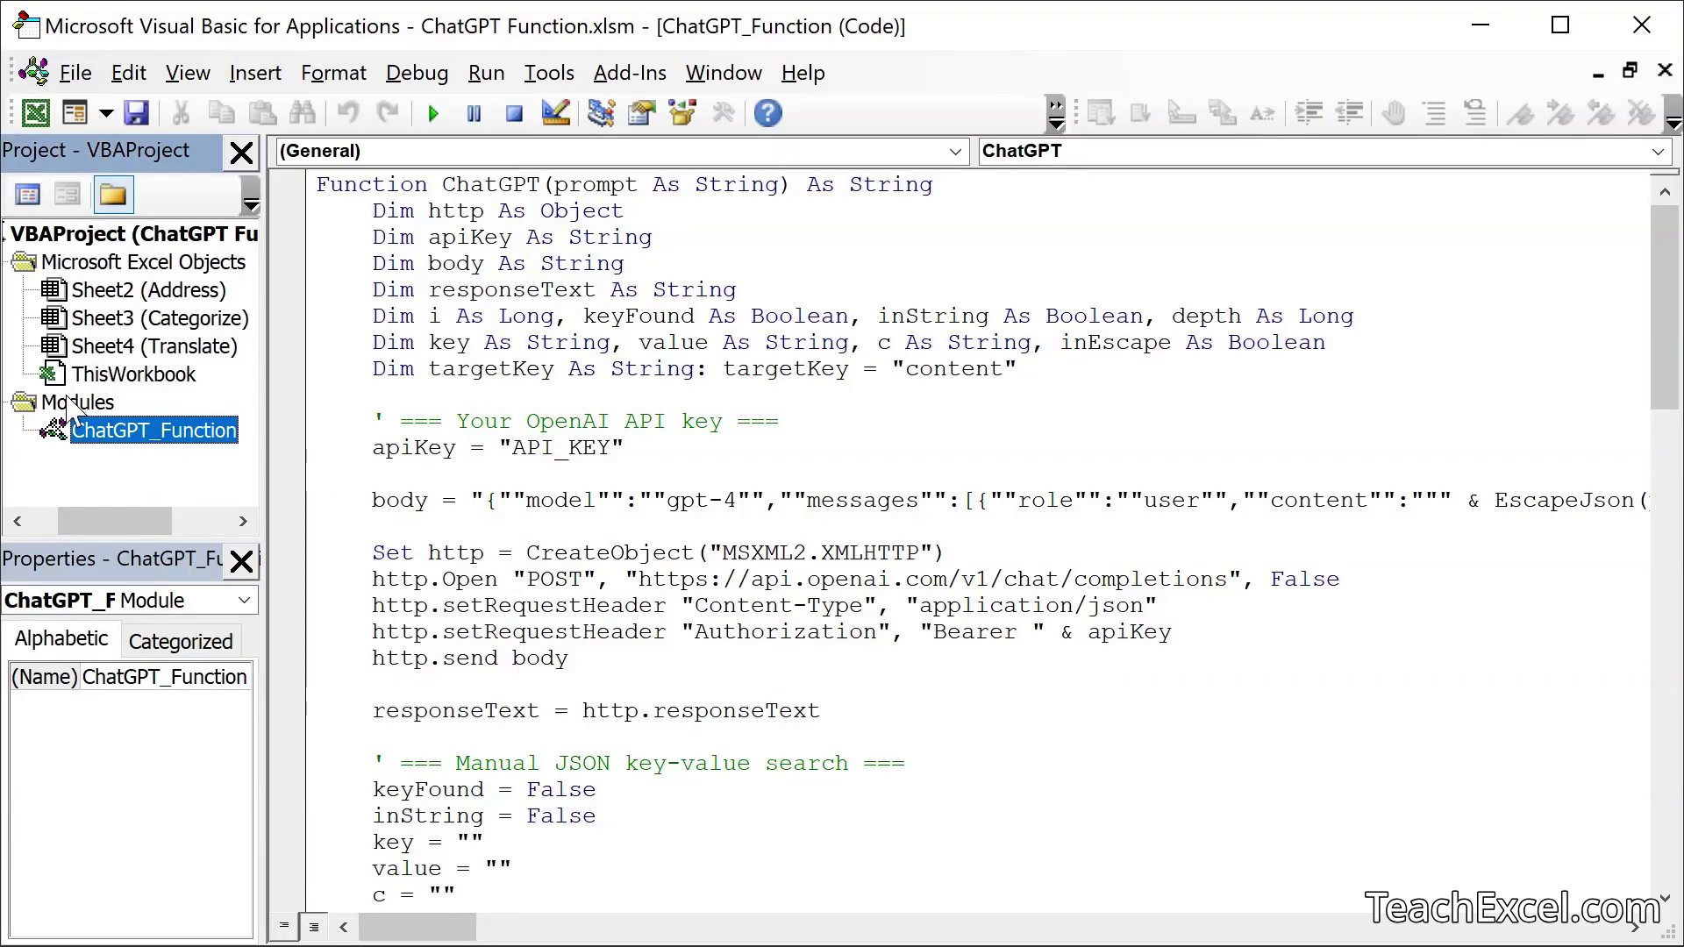
double_click(134, 432)
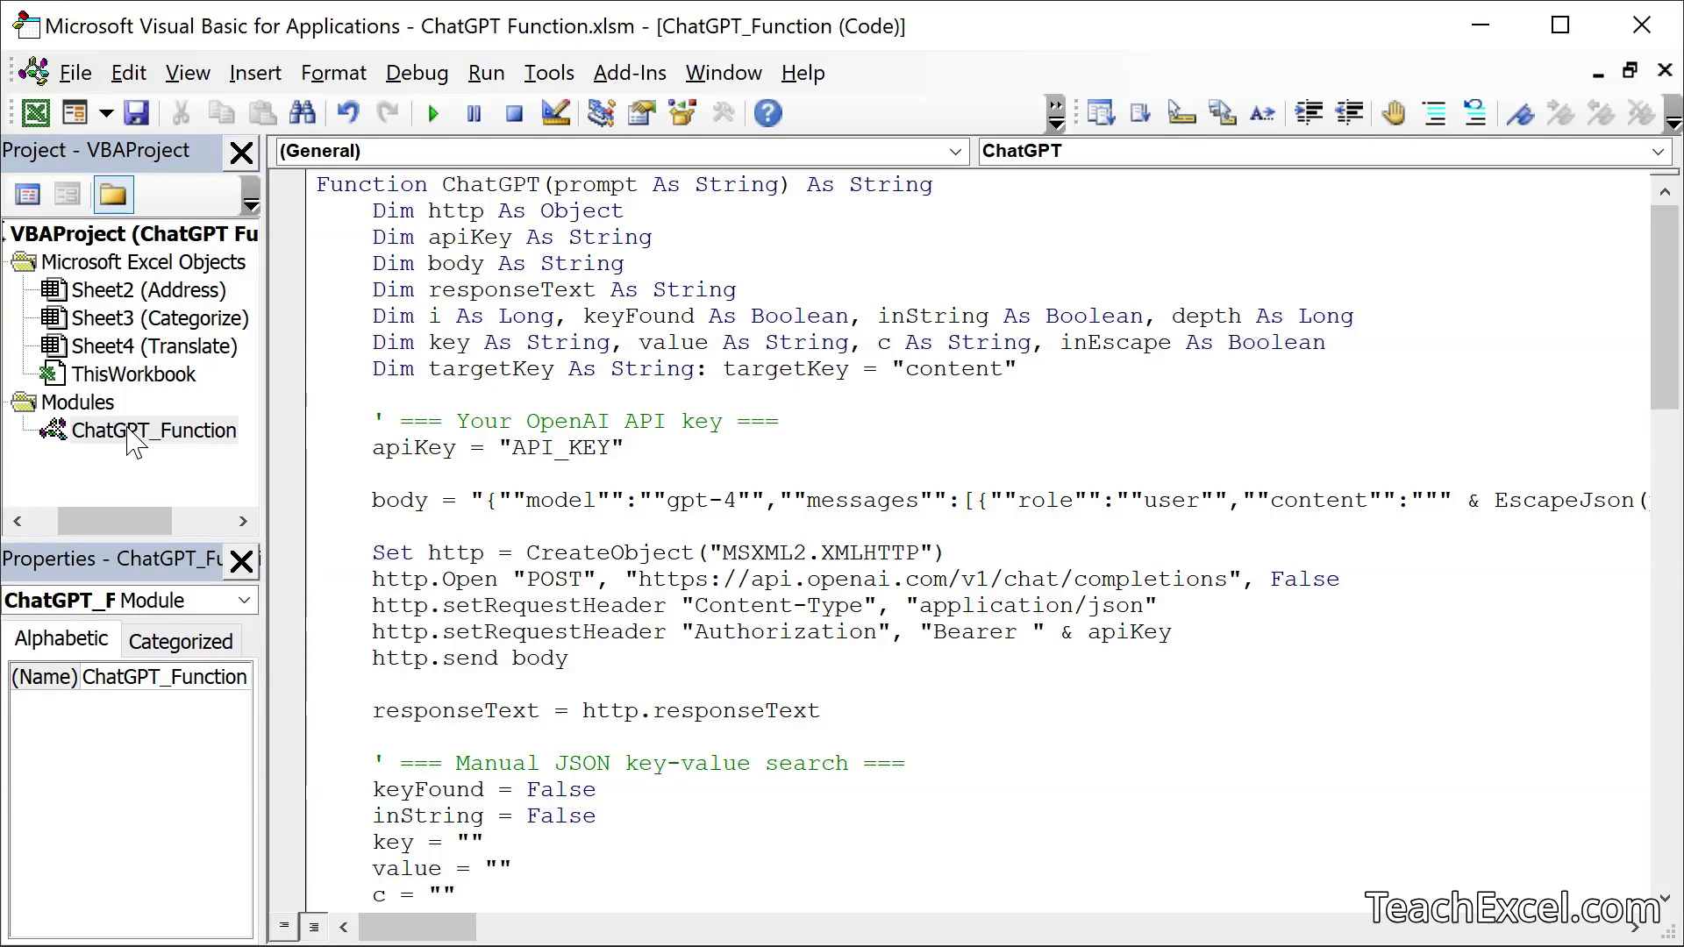
Select and copy all of the ChatGPT_Function module's code.
left_click(890, 262)
key("ctrl+a")
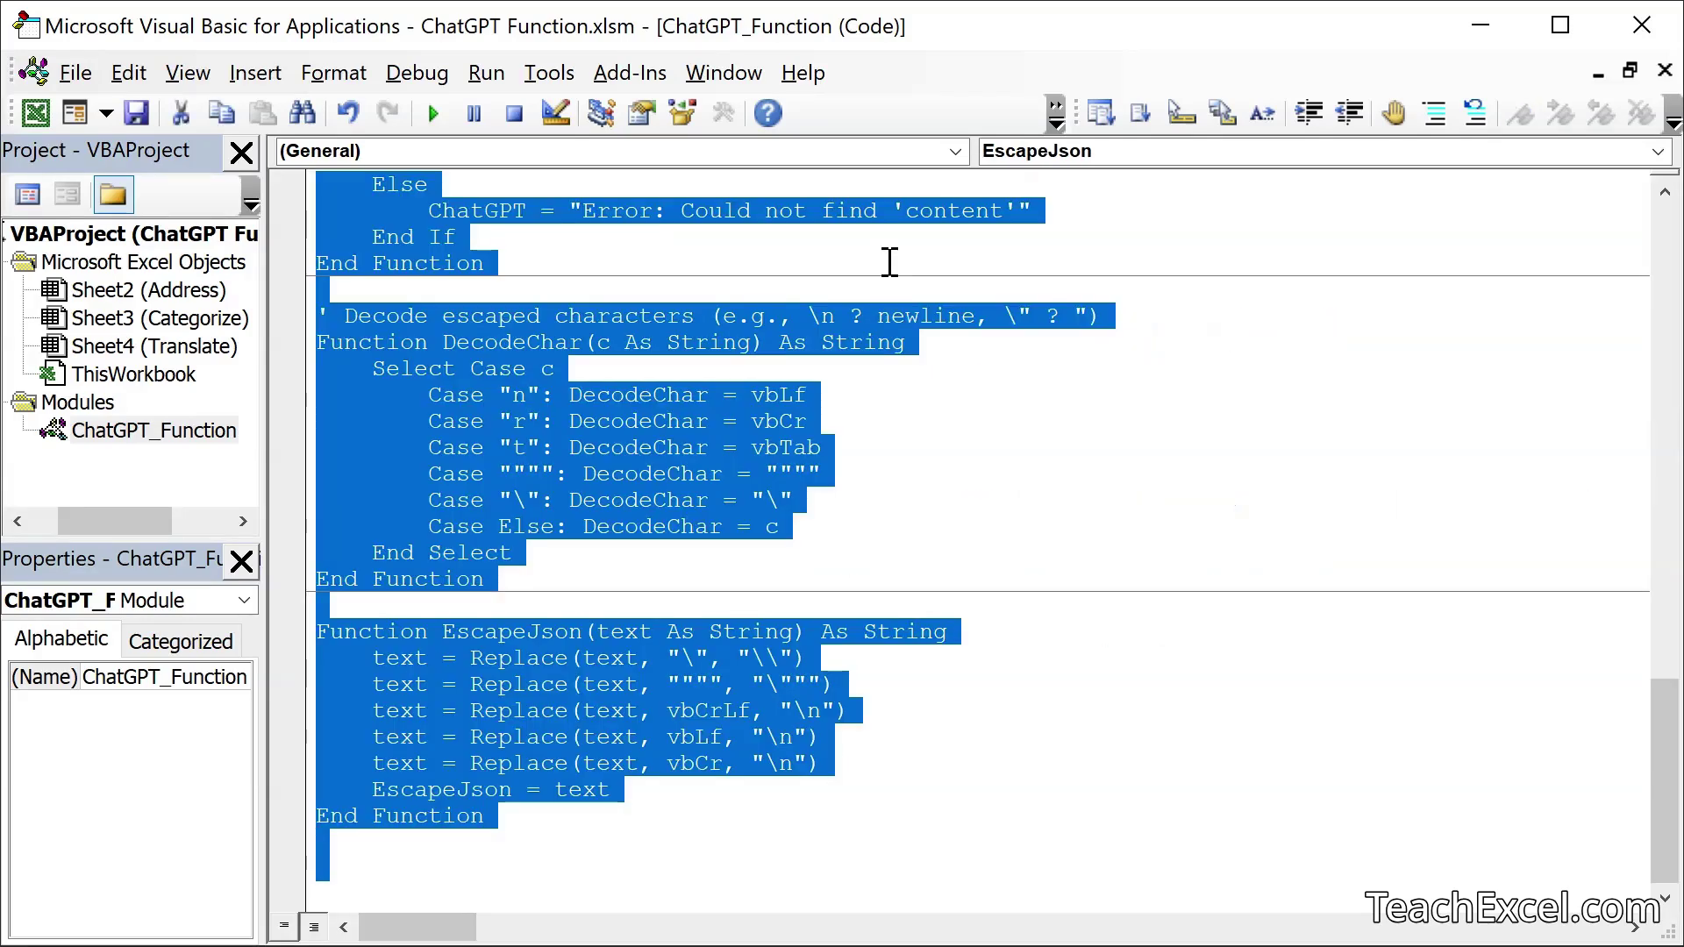
key("ctrl+c")
left_click_drag(890, 262, 888, 264)
scroll(891, 270, "up", 20)
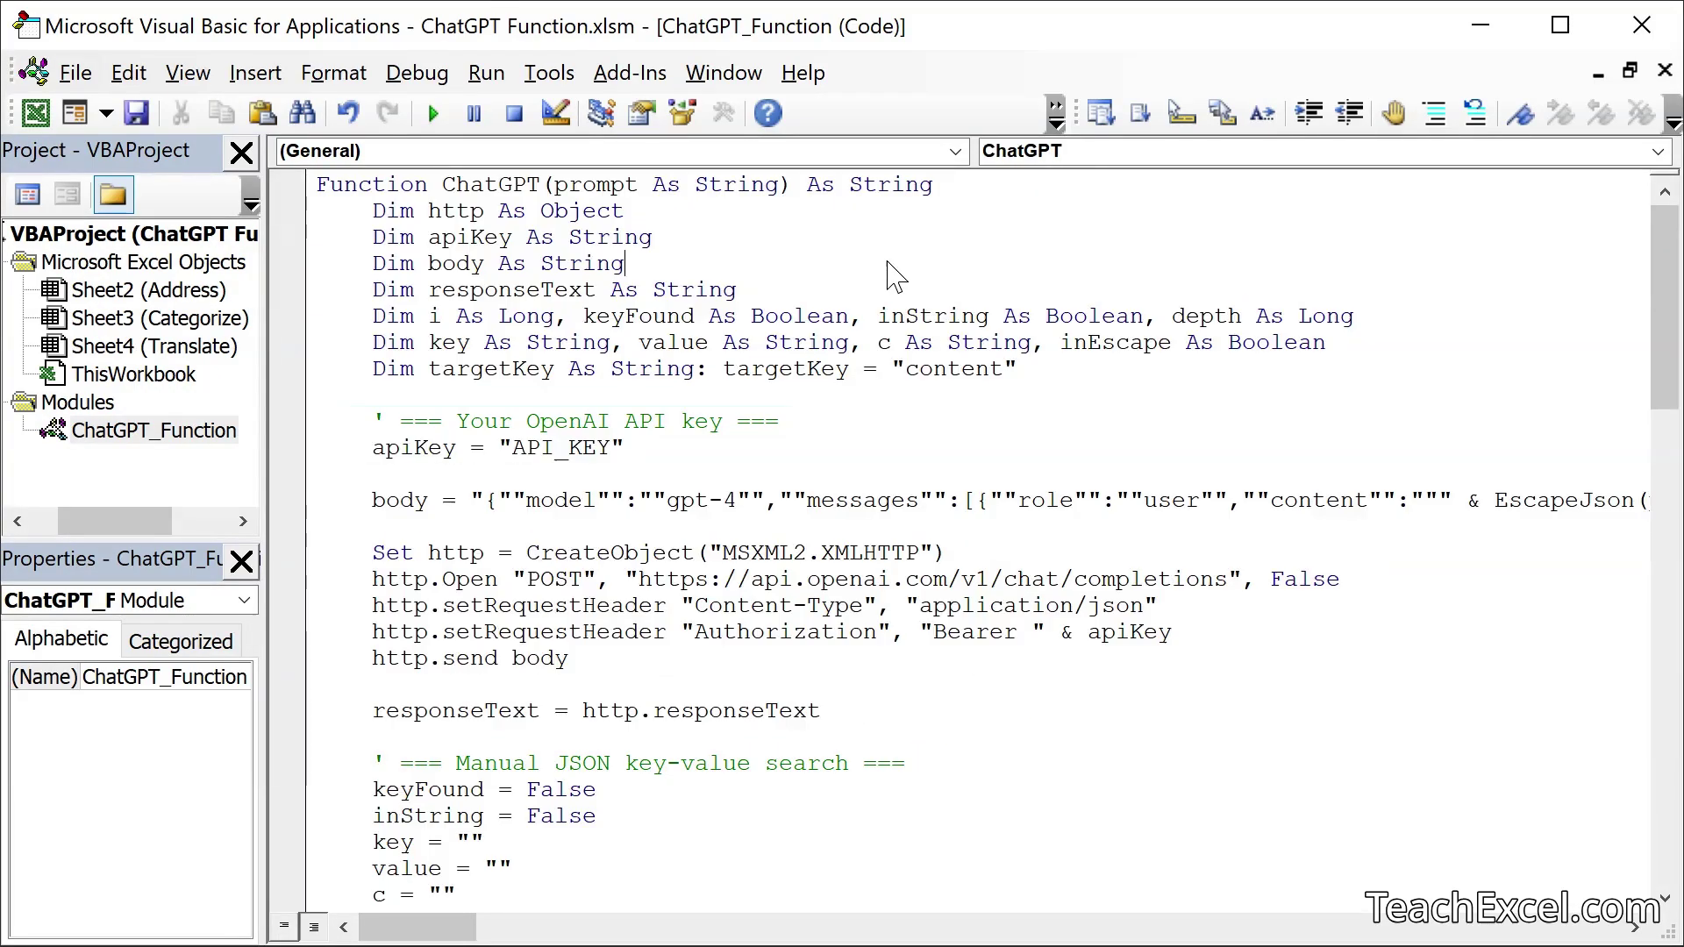
left_click(888, 263)
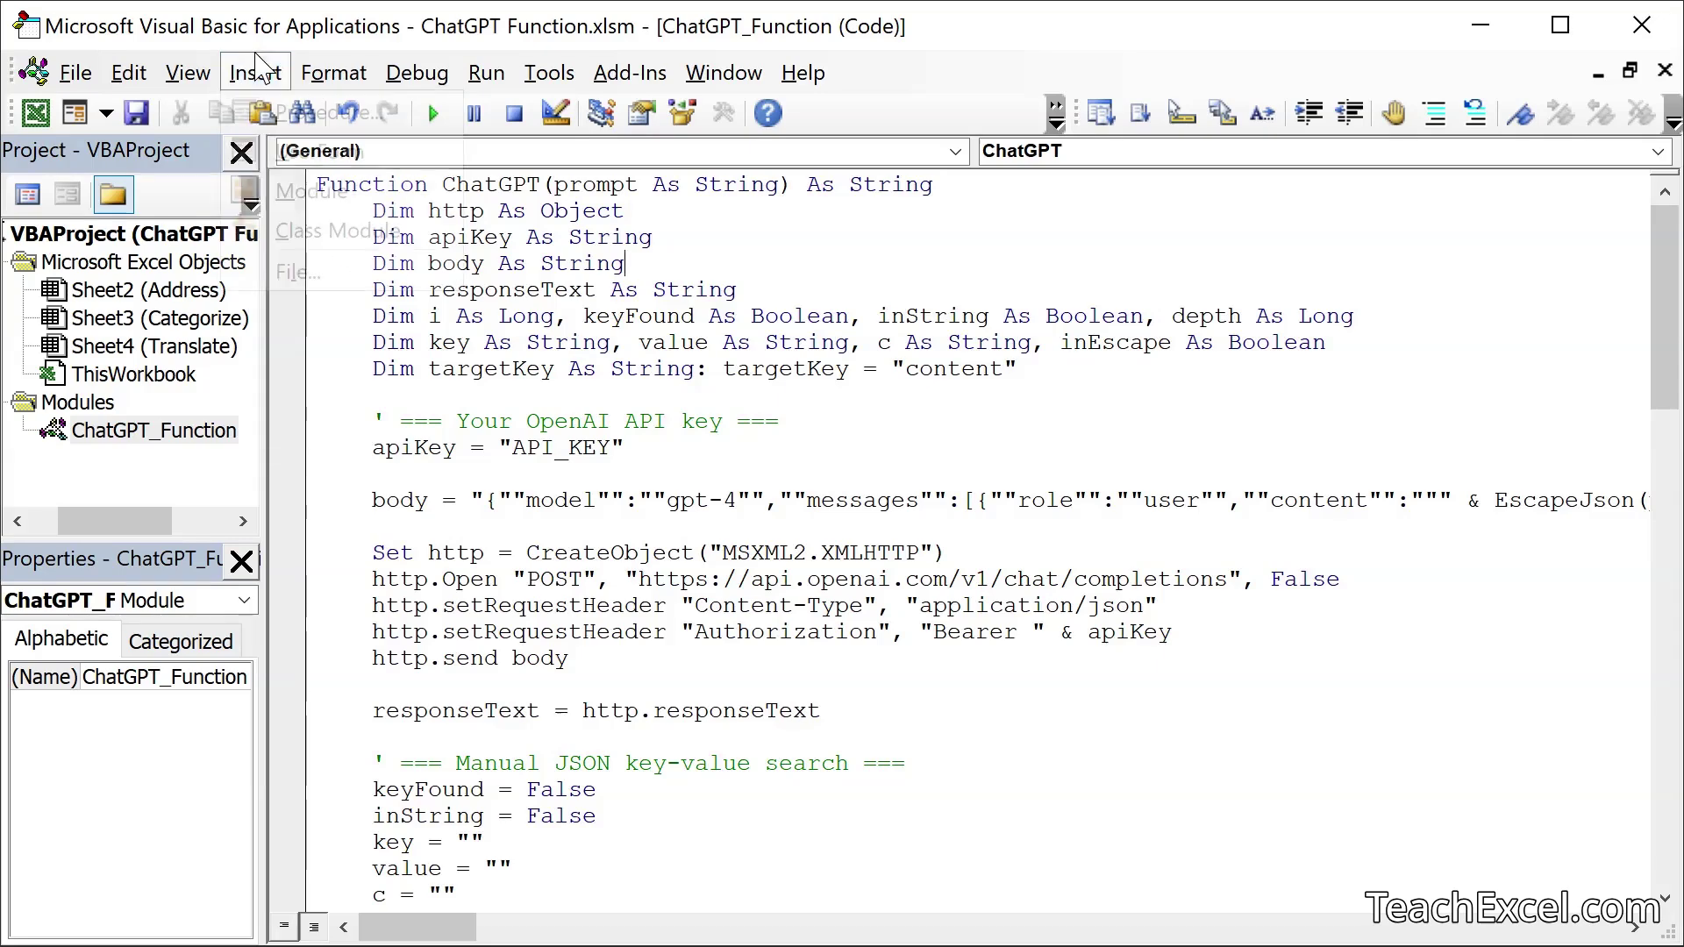
Insert a new Module1 and paste the copied ChatGPT function code into it.
left_click(257, 74)
left_click(303, 190)
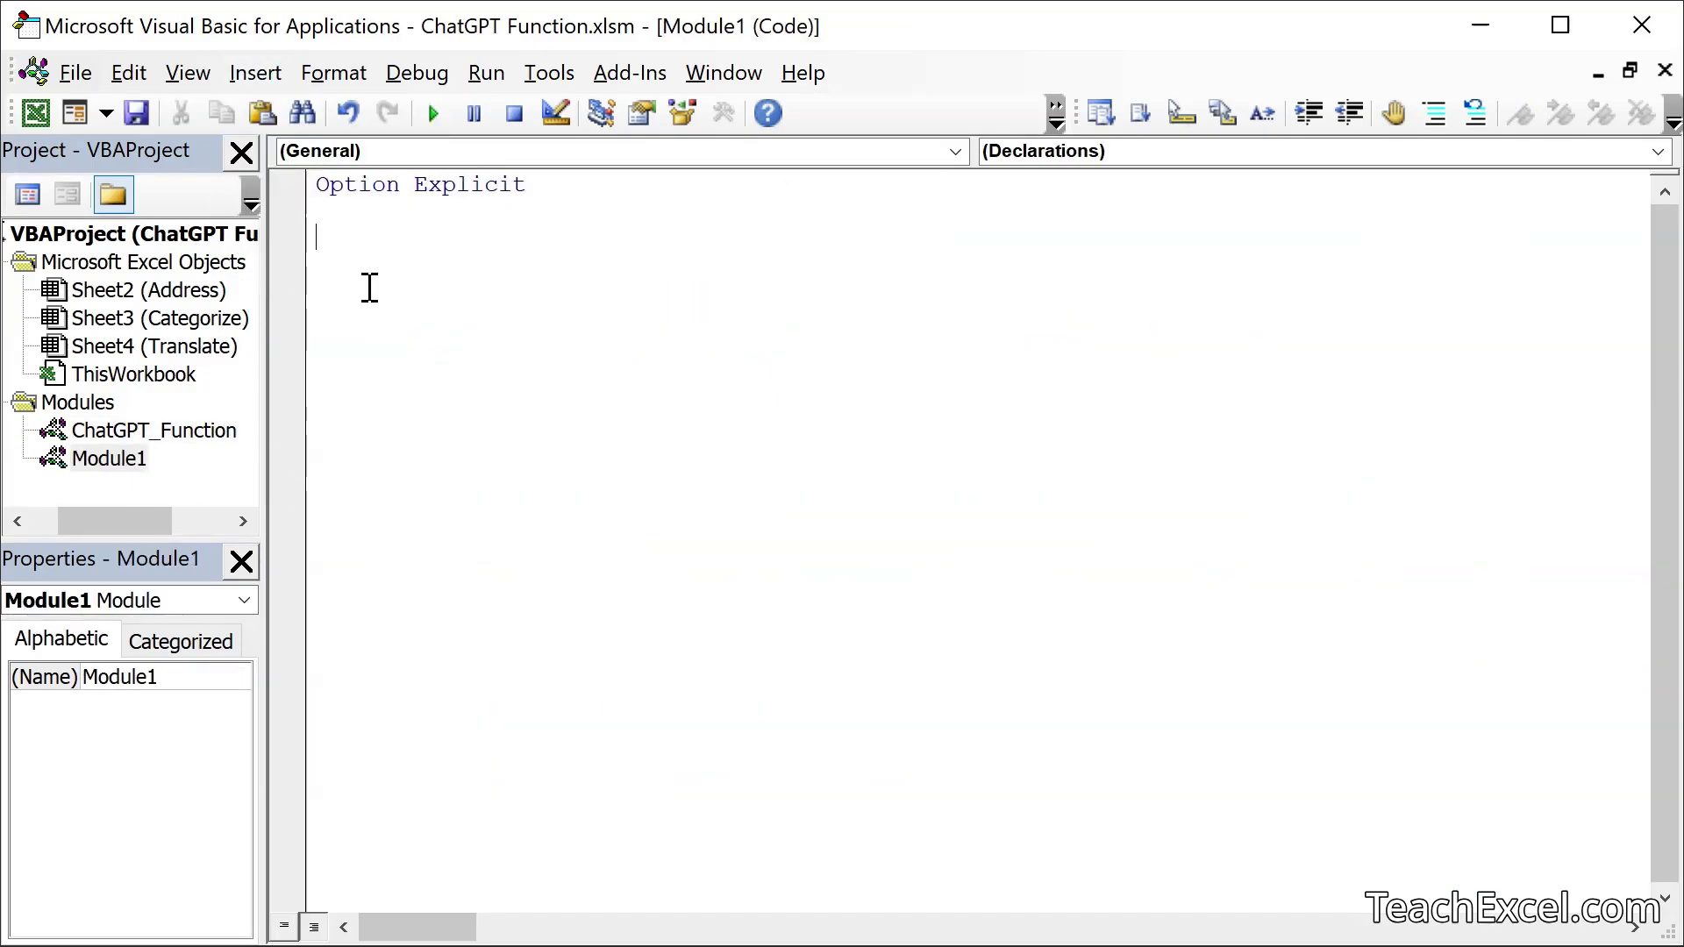
key("ctrl+a")
key("ctrl+v")
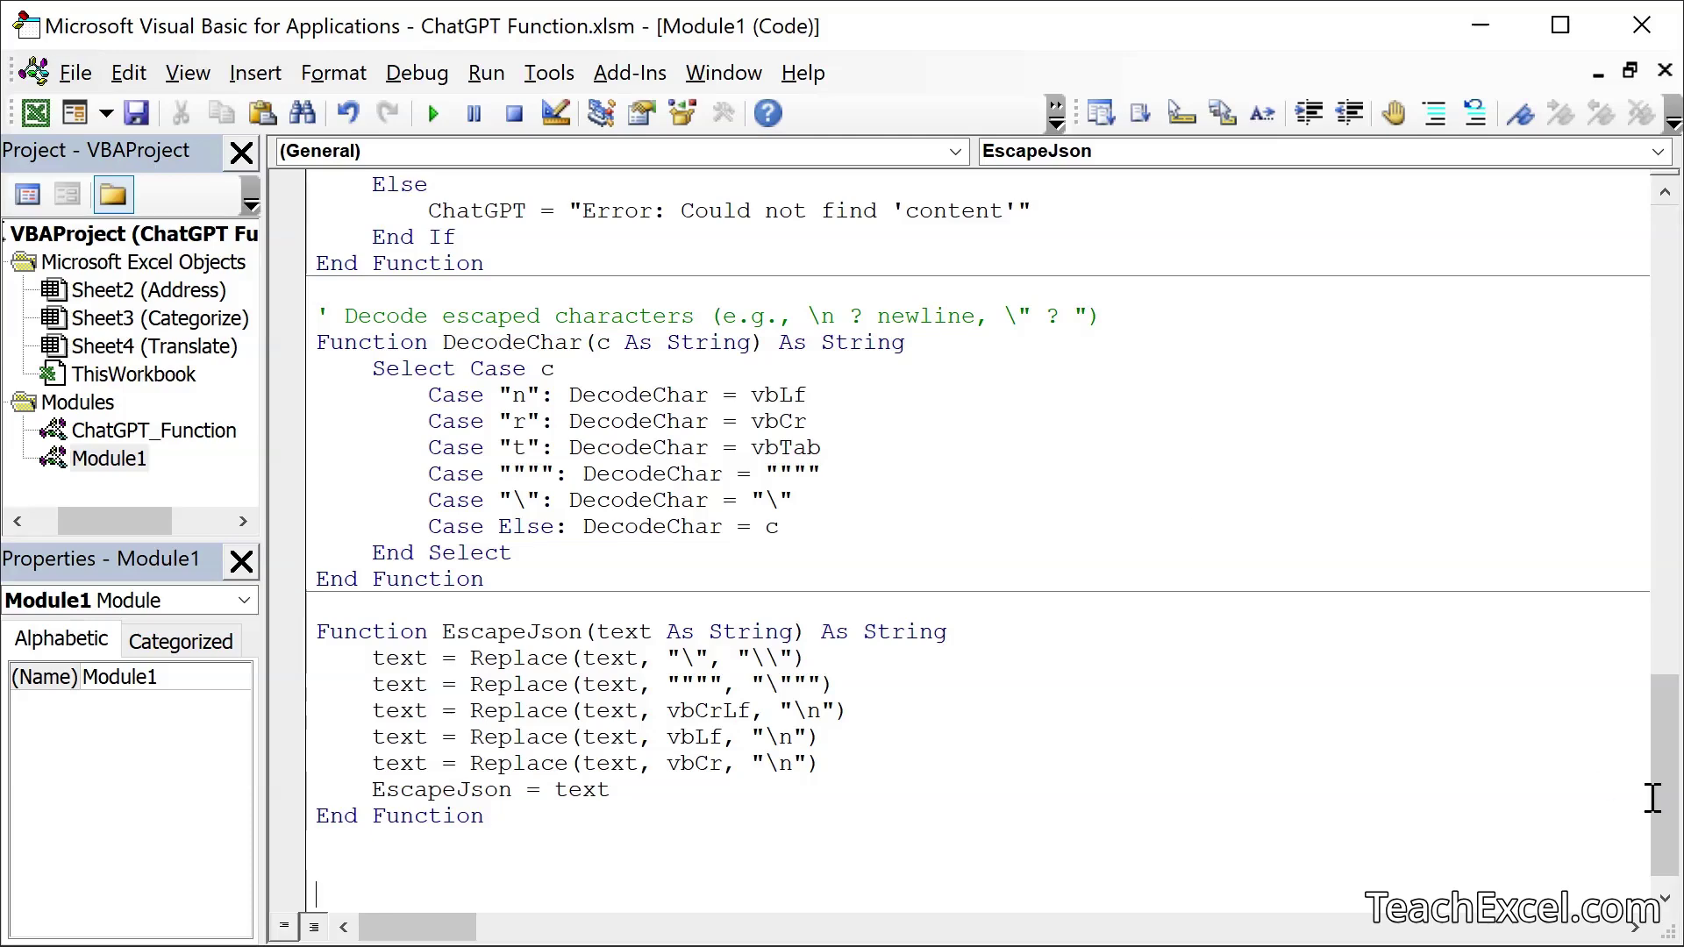
left_click_drag(1658, 790, 1682, 300)
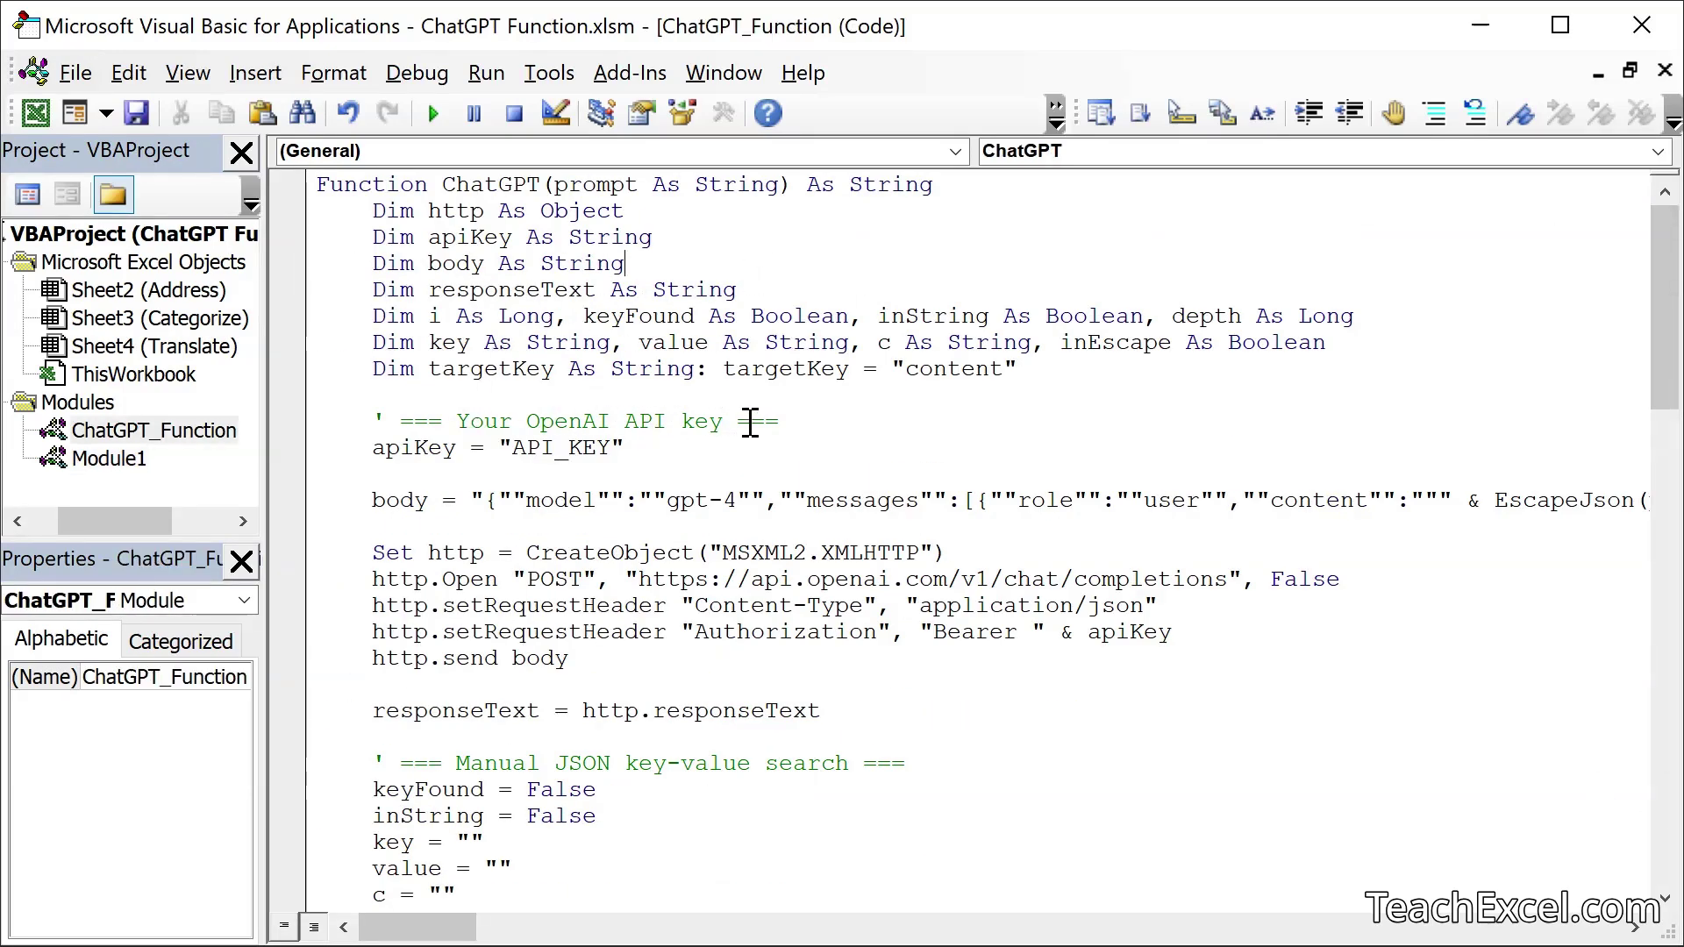
Select the API_KEY placeholder in the apiKey line and switch to the browser's OpenAI API keys page.
double_click(532, 445)
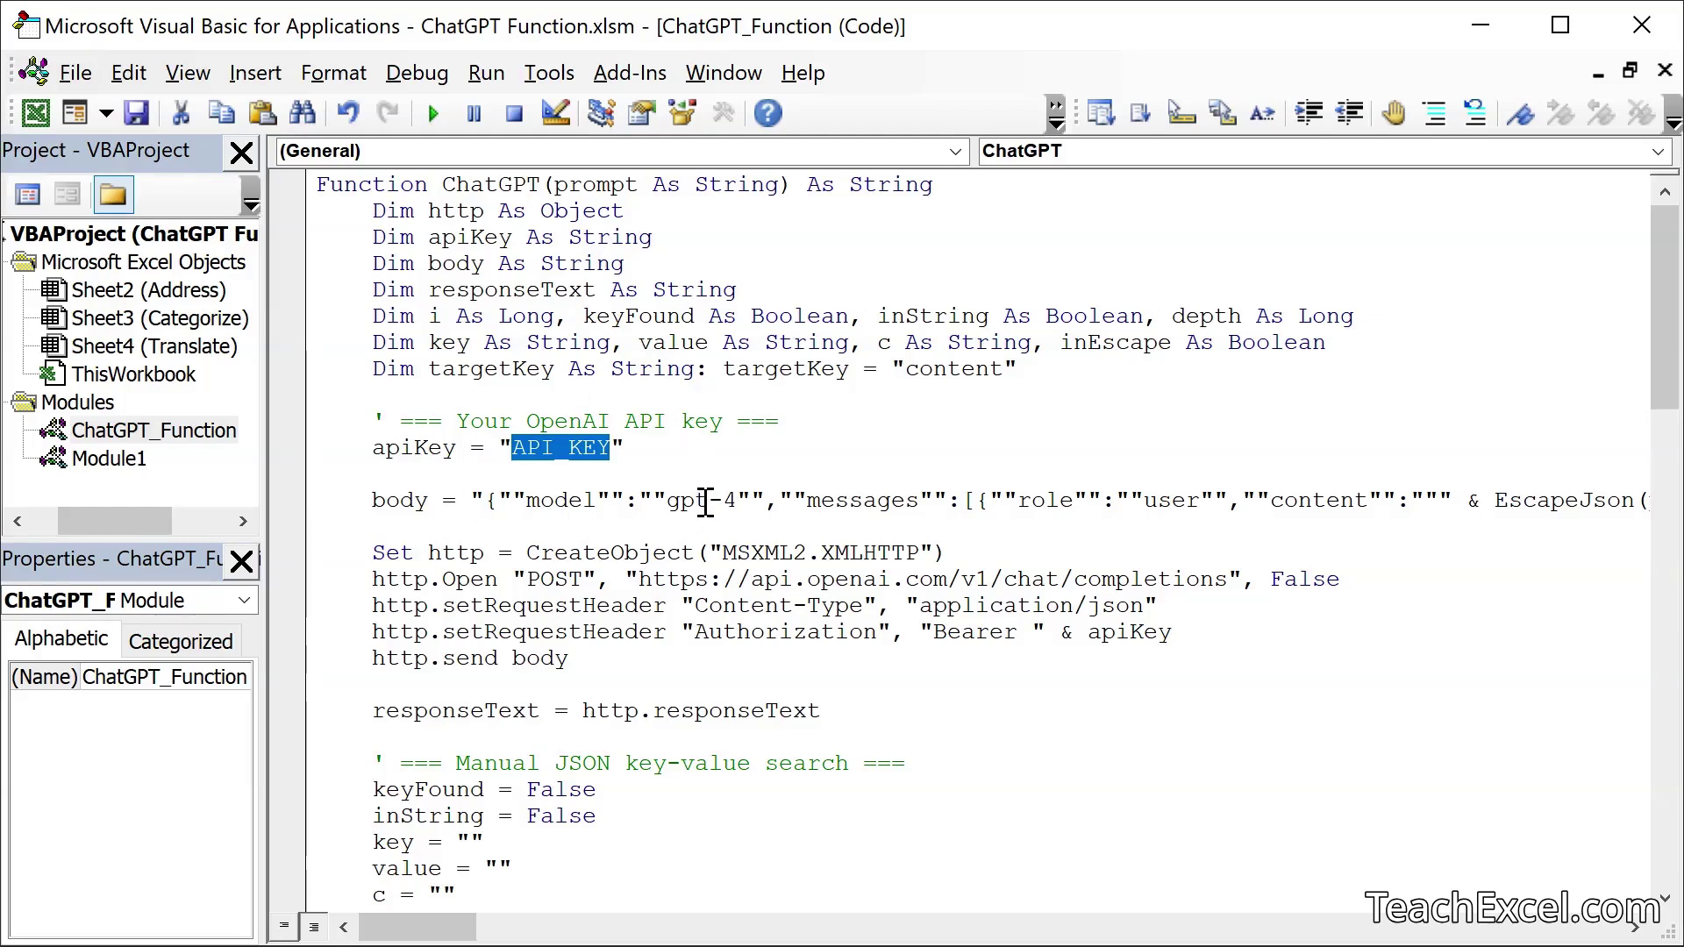
key("alt+Tab")
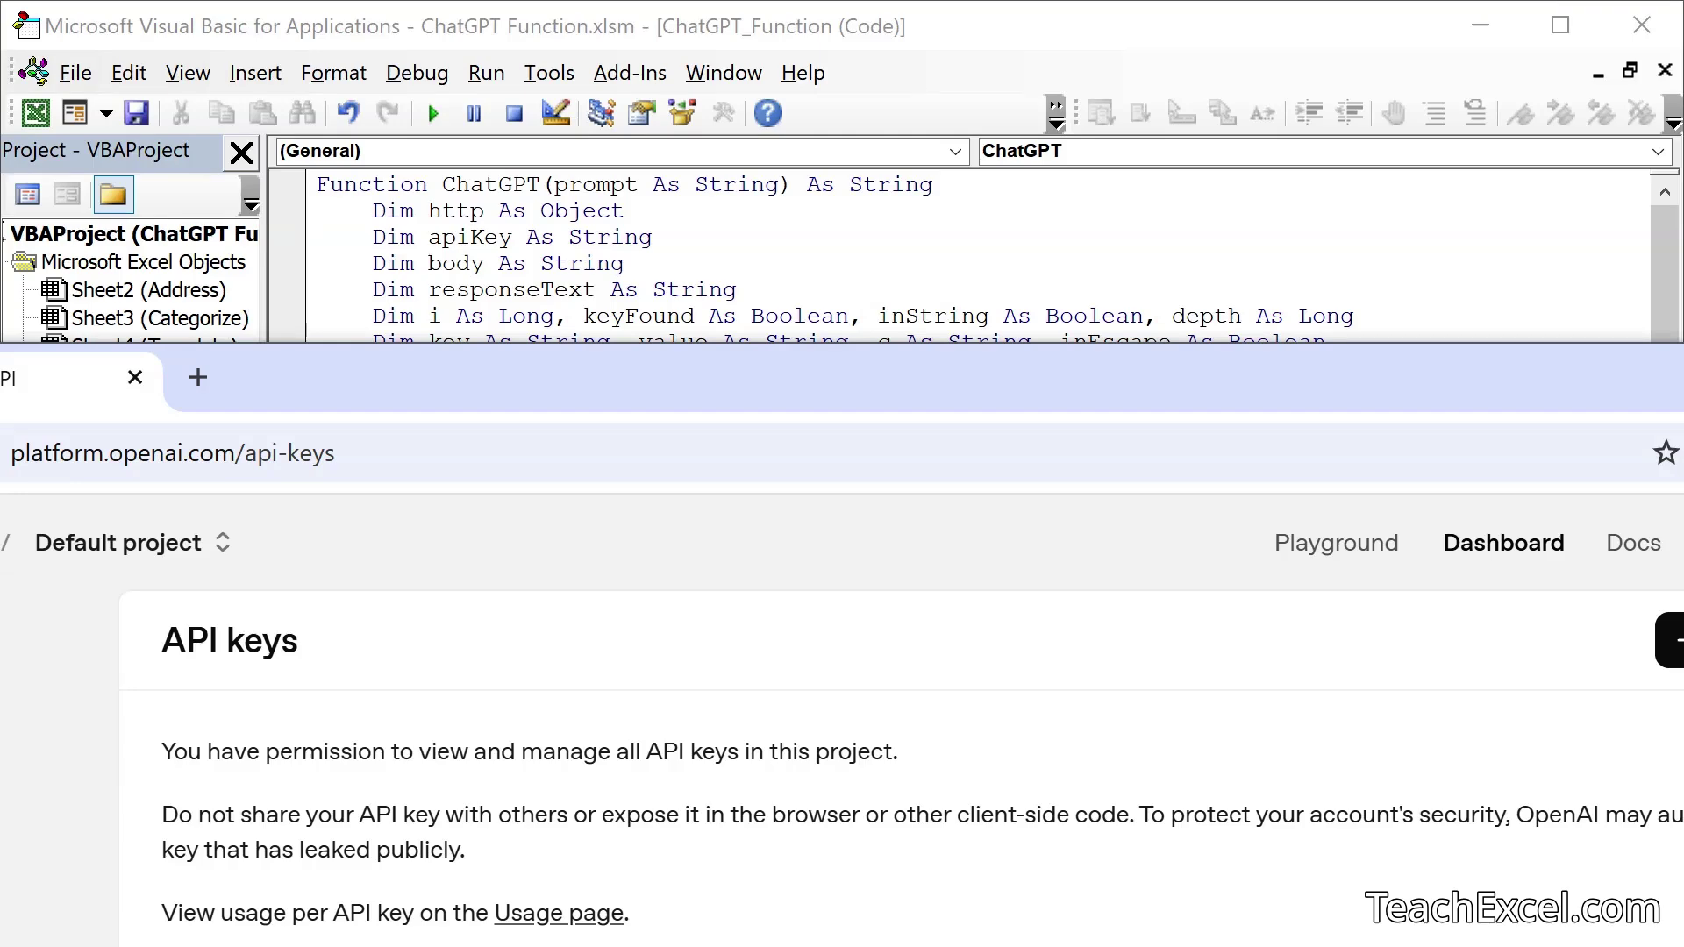
Return to the ChatGPT_Function module in the VBA editor, with apiKey still set to the API_KEY placeholder.
left_click(1264, 48)
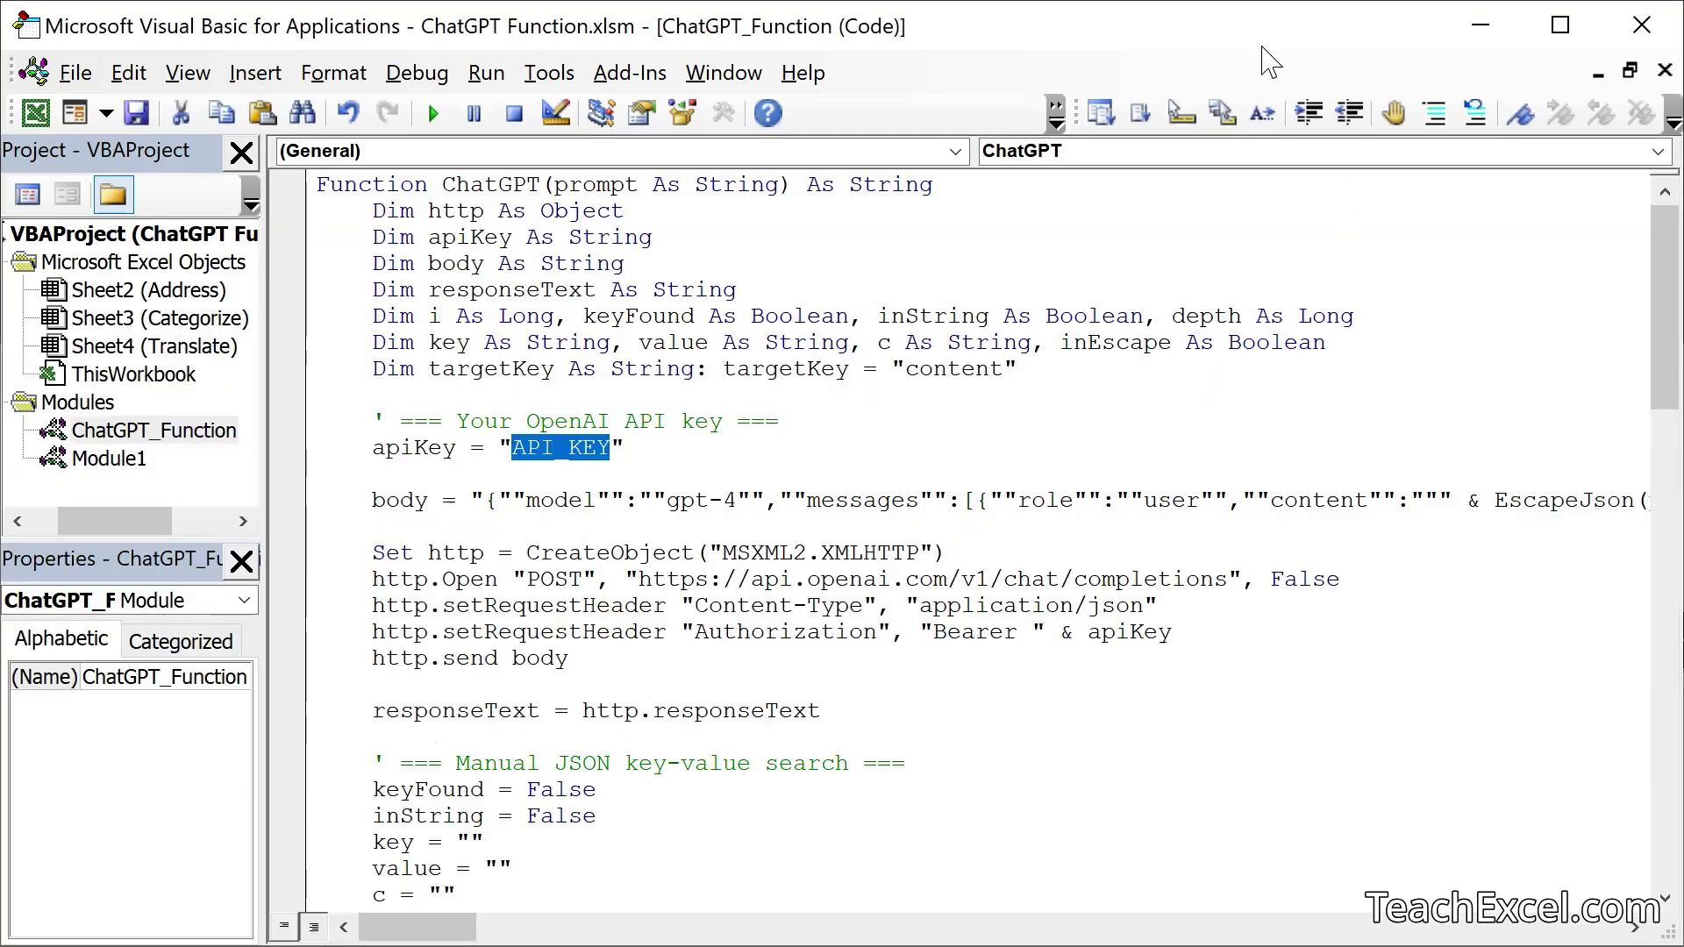